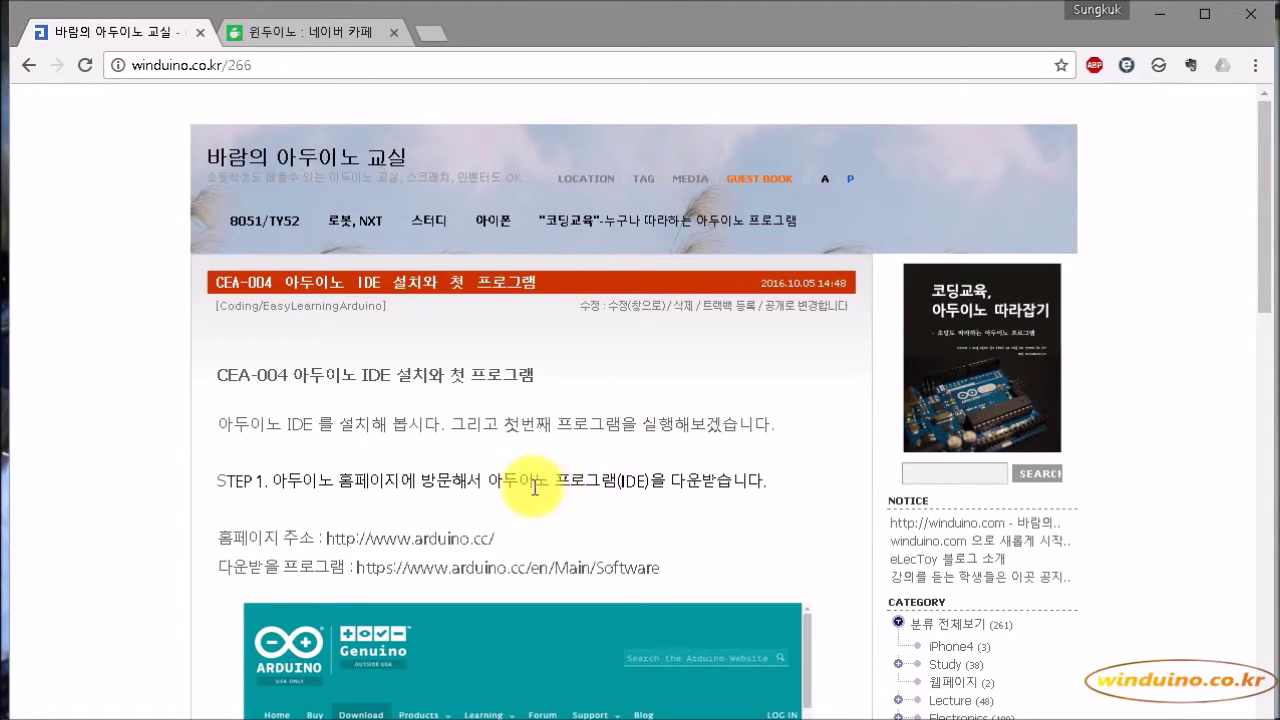
{"action": "left_click_drag", "start_coordinate": [488, 481], "coordinate": [662, 484]}
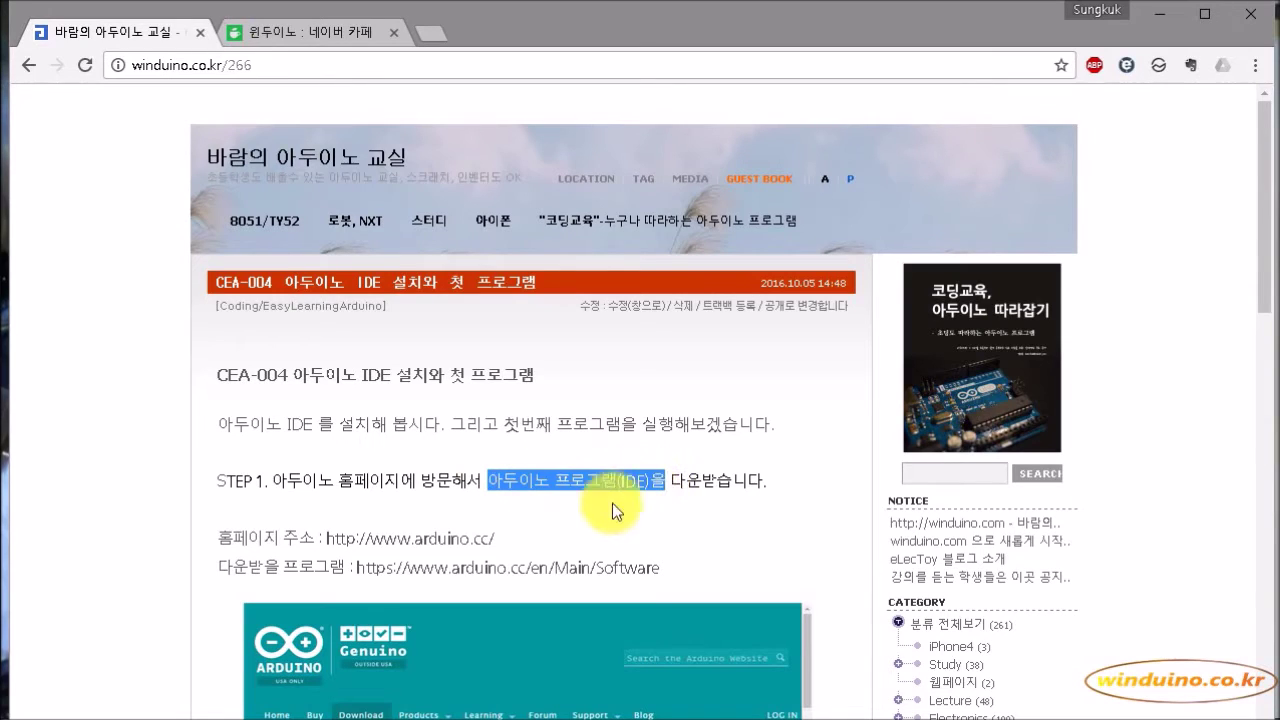
{"action": "left_click", "coordinate": [328, 540]}
{"action": "left_click_drag", "start_coordinate": [328, 540], "coordinate": [500, 540]}
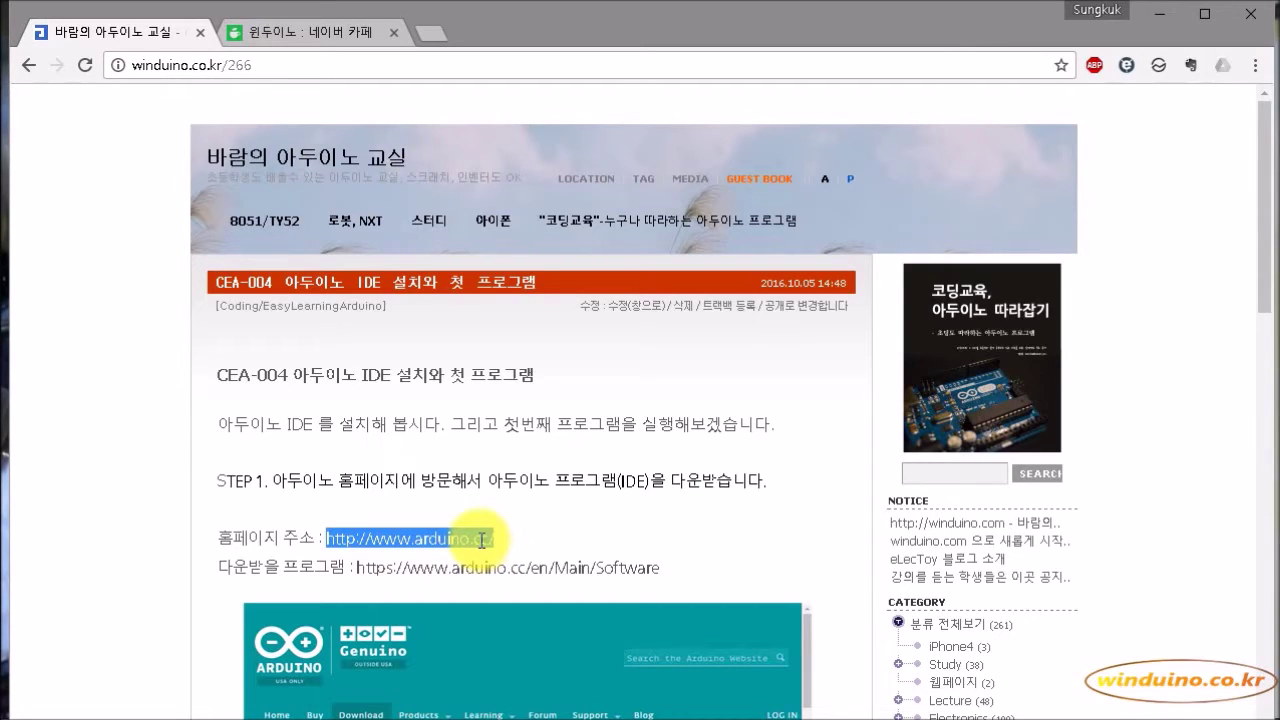
{"action": "right_click", "coordinate": [436, 542]}
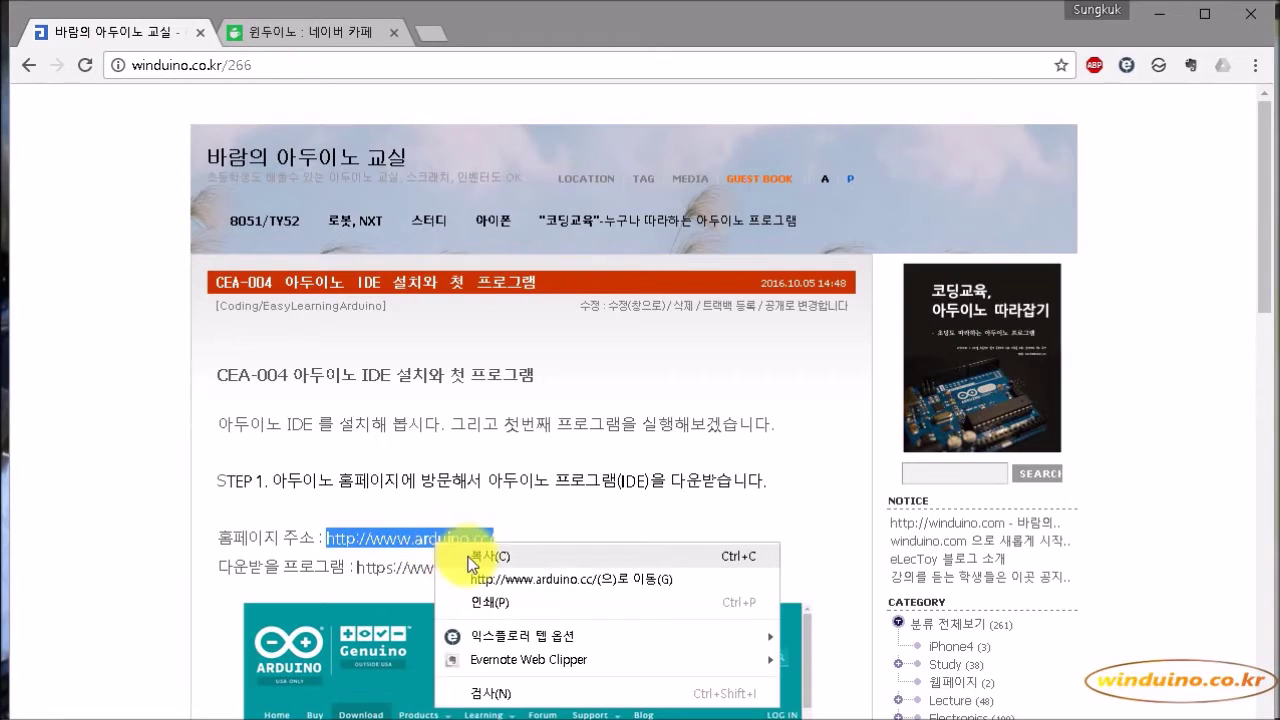
{"action": "left_click", "coordinate": [472, 556]}
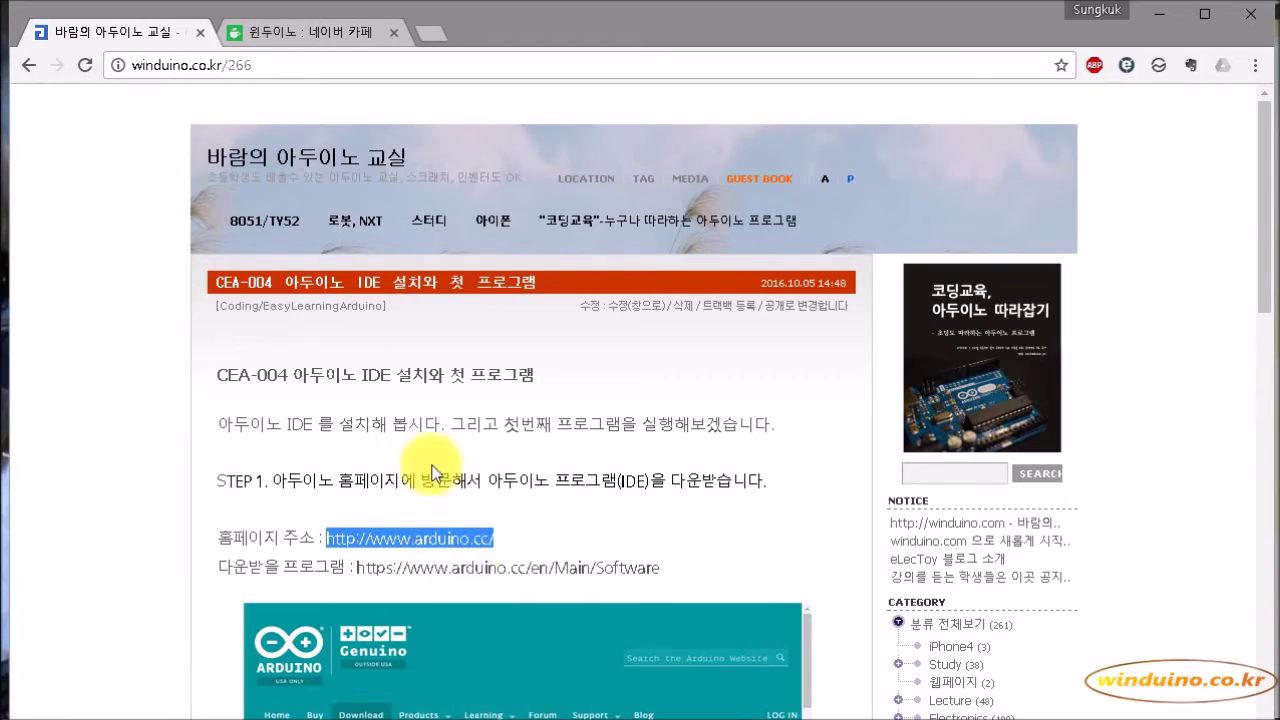
{"action": "left_click", "coordinate": [432, 32]}
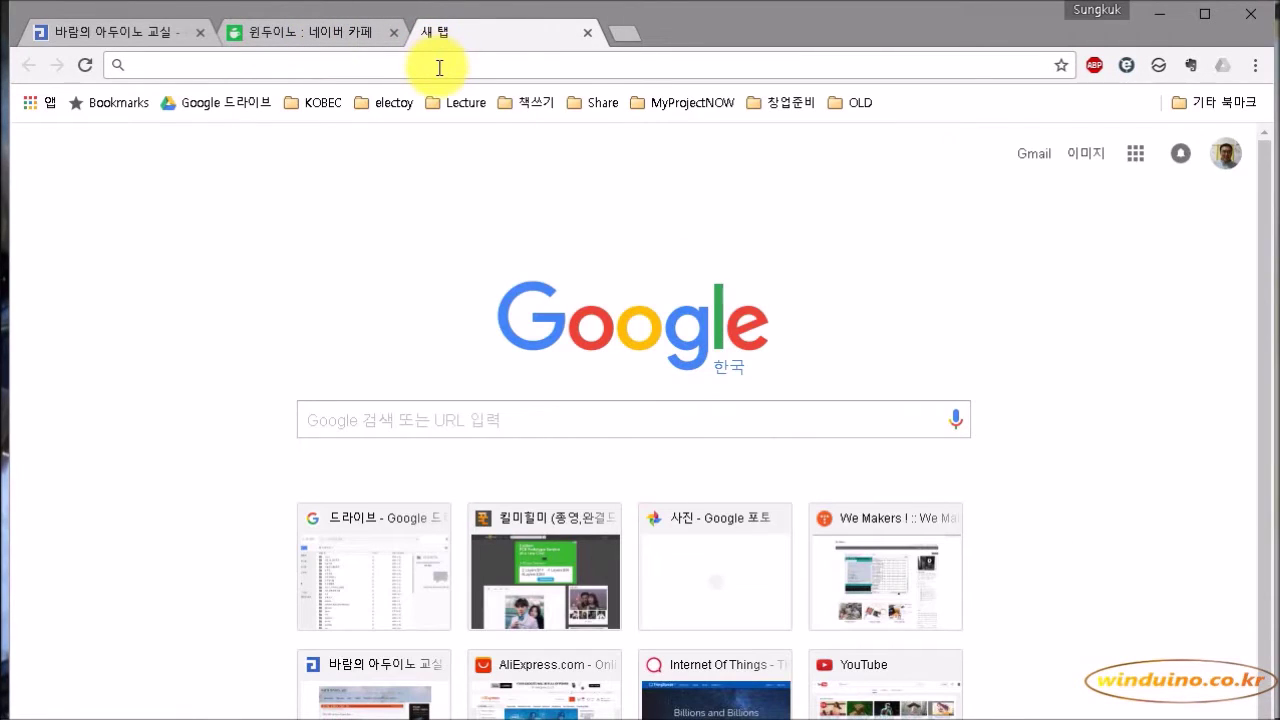
{"action": "right_click", "coordinate": [440, 64]}
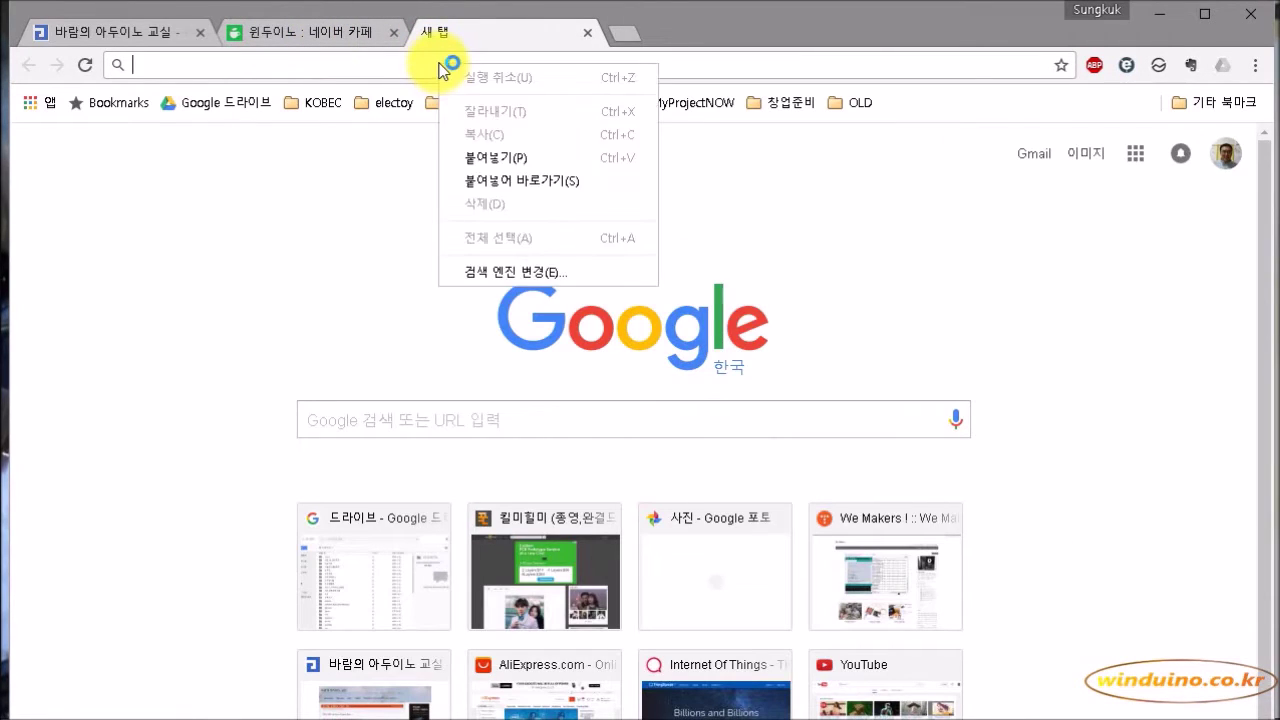
{"action": "left_click", "coordinate": [510, 158]}
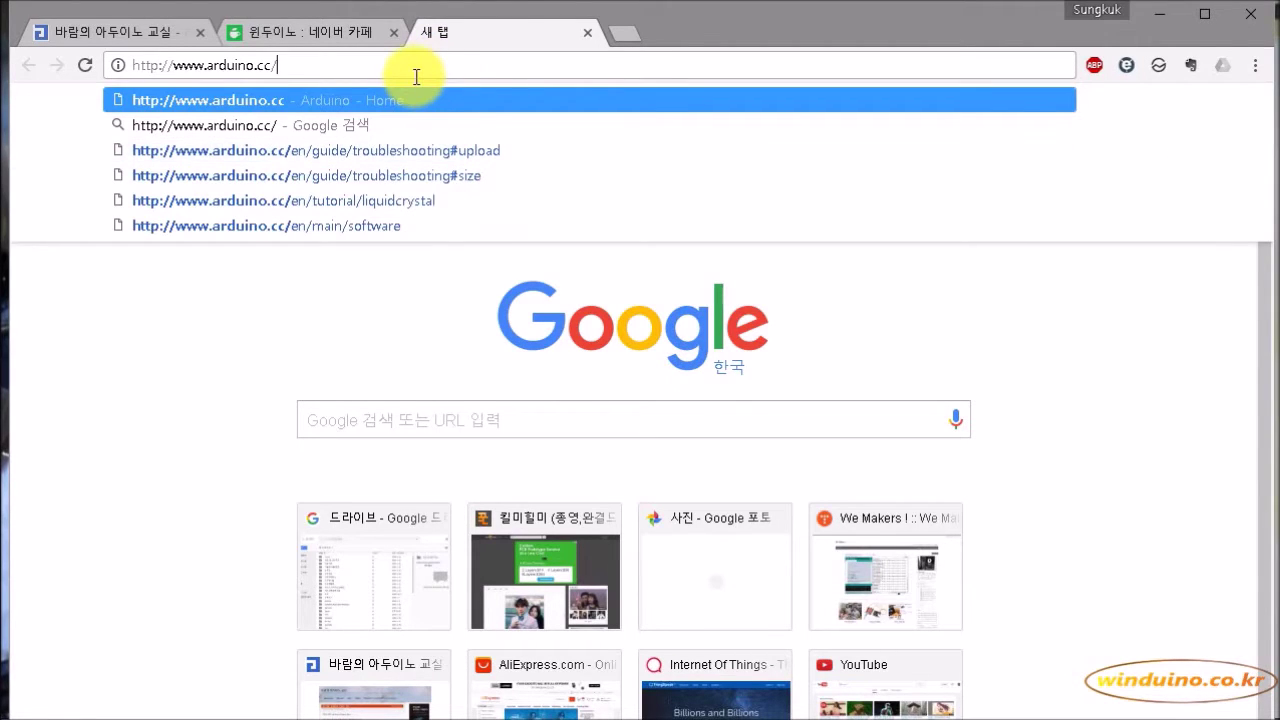
{"action": "key", "text": "Return"}
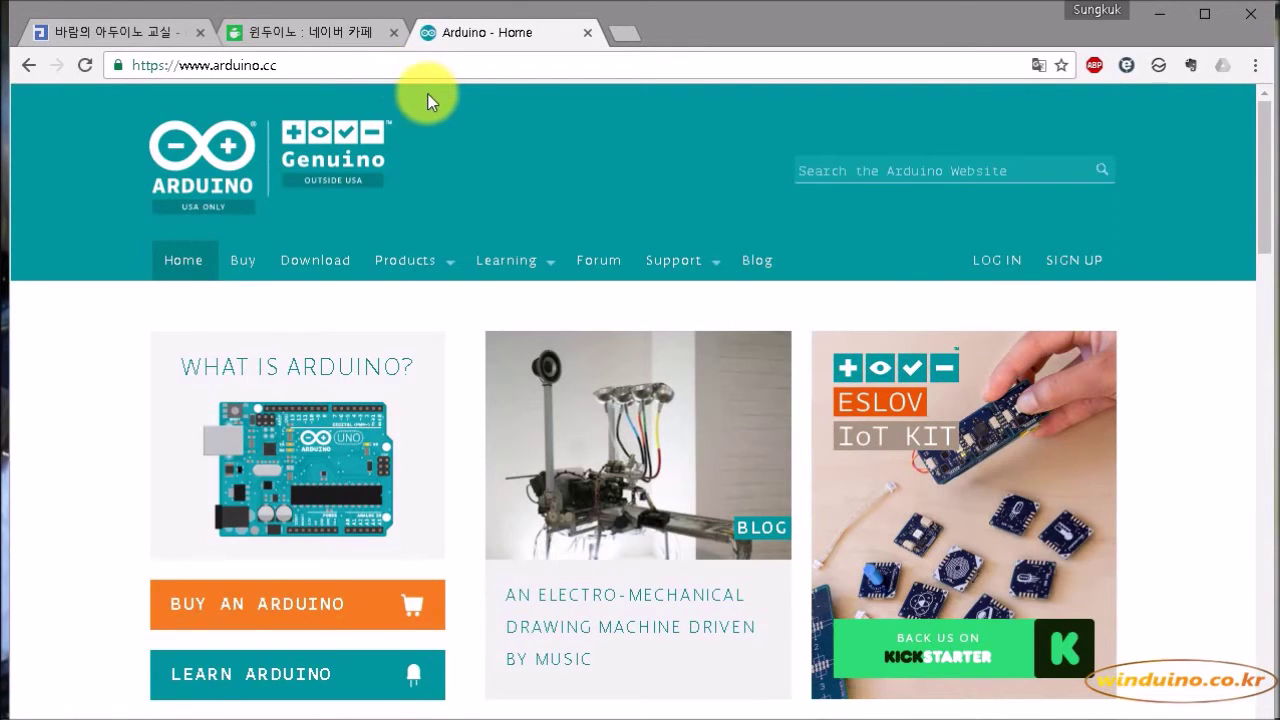
Step: Go to the Arduino software download page and highlight the release number 1.6.12
{"action": "left_click", "coordinate": [324, 272]}
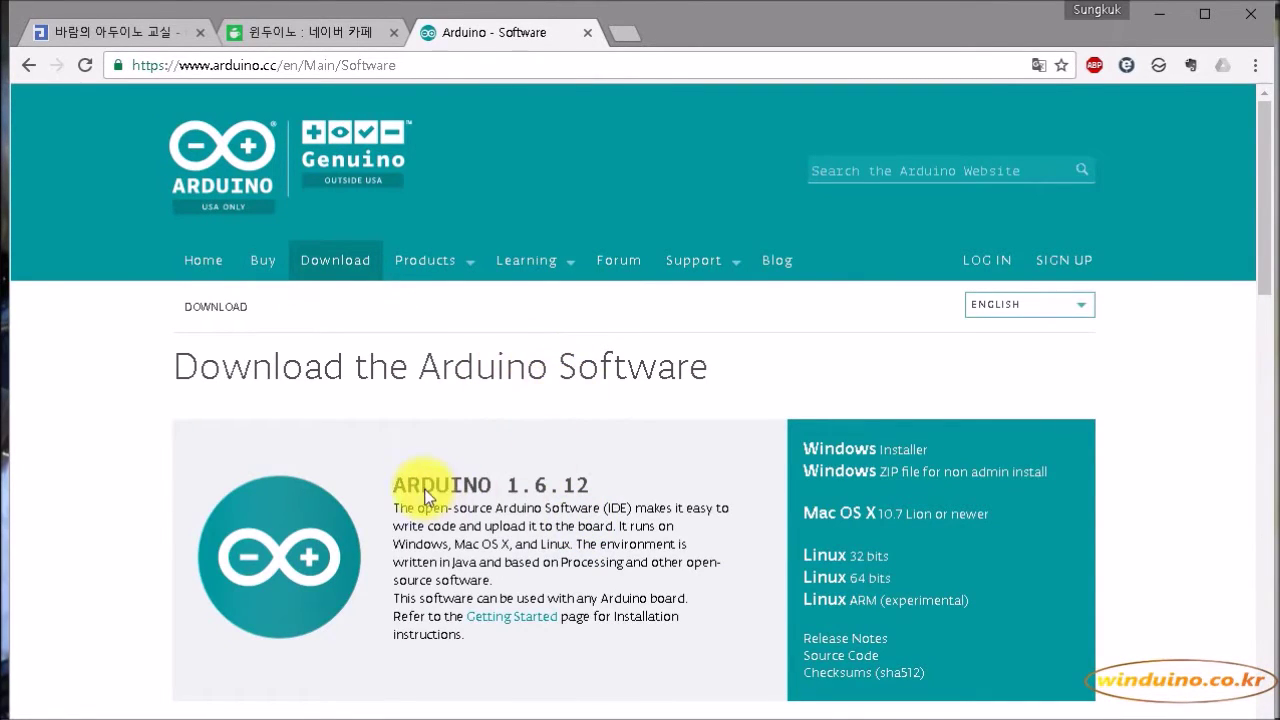
{"action": "left_click_drag", "start_coordinate": [421, 486], "coordinate": [603, 484]}
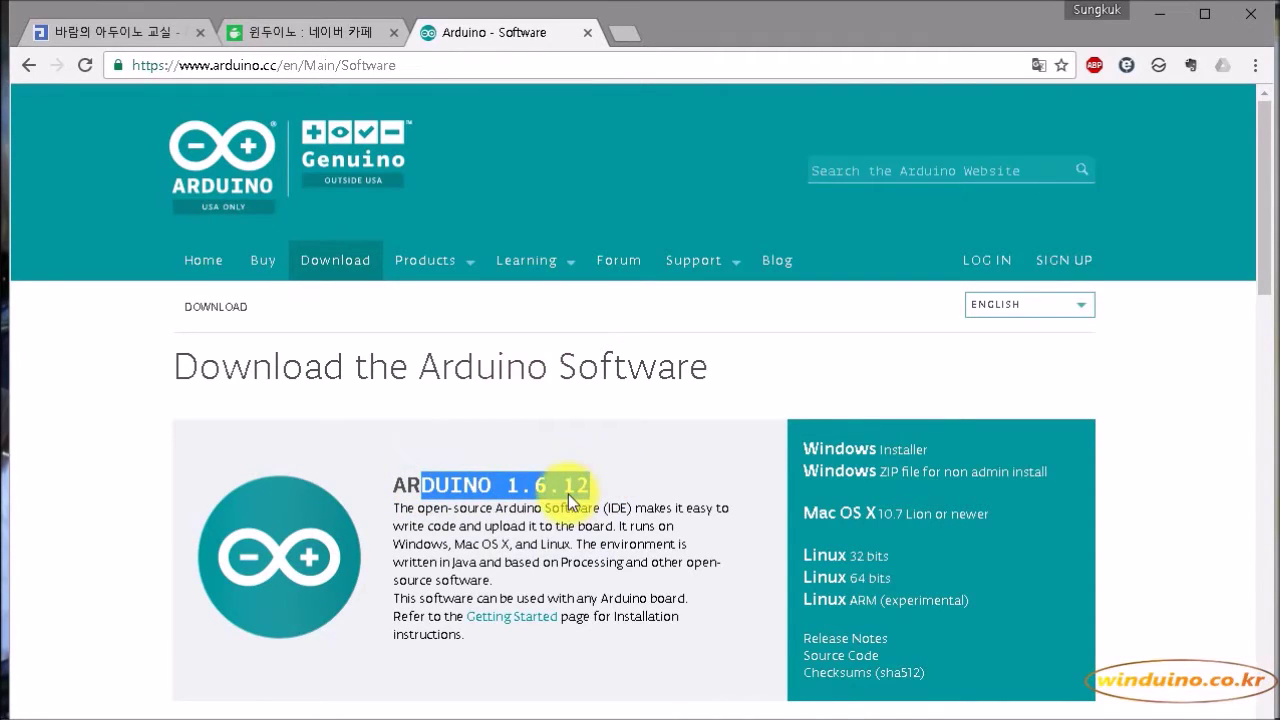
{"action": "left_click", "coordinate": [500, 497]}
{"action": "left_click_drag", "start_coordinate": [516, 487], "coordinate": [605, 486]}
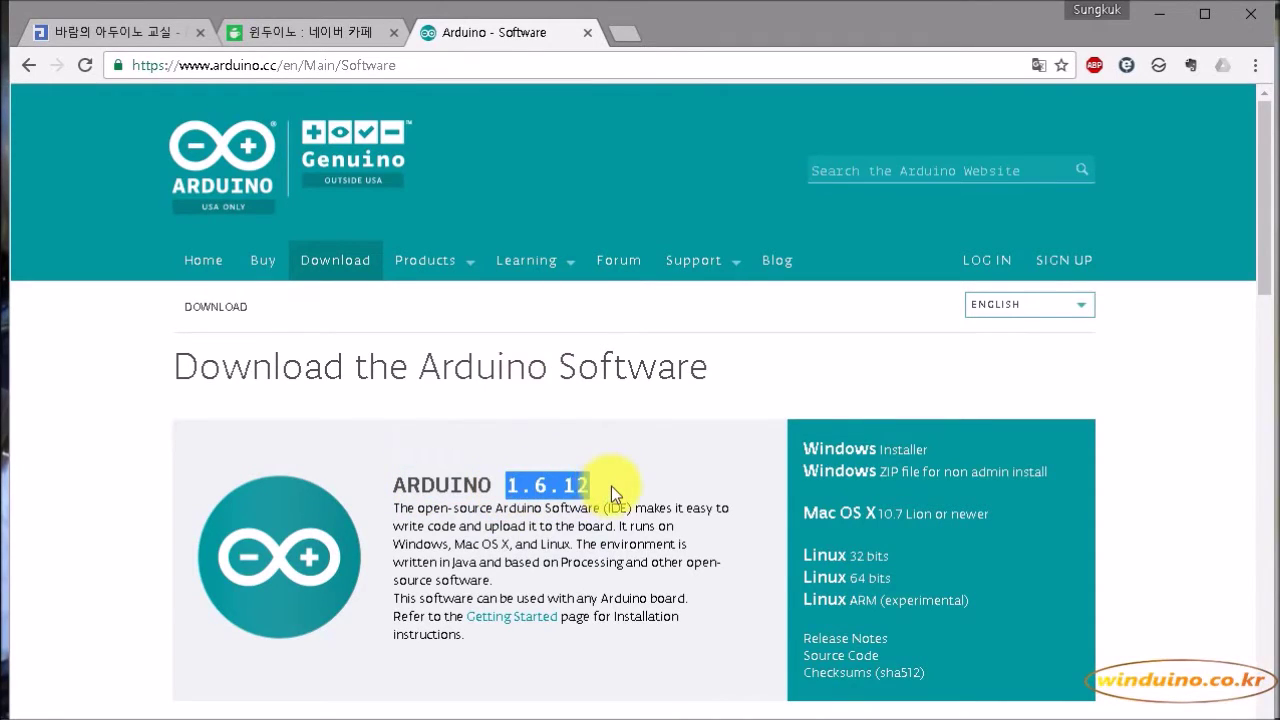
{"action": "left_click", "coordinate": [611, 486]}
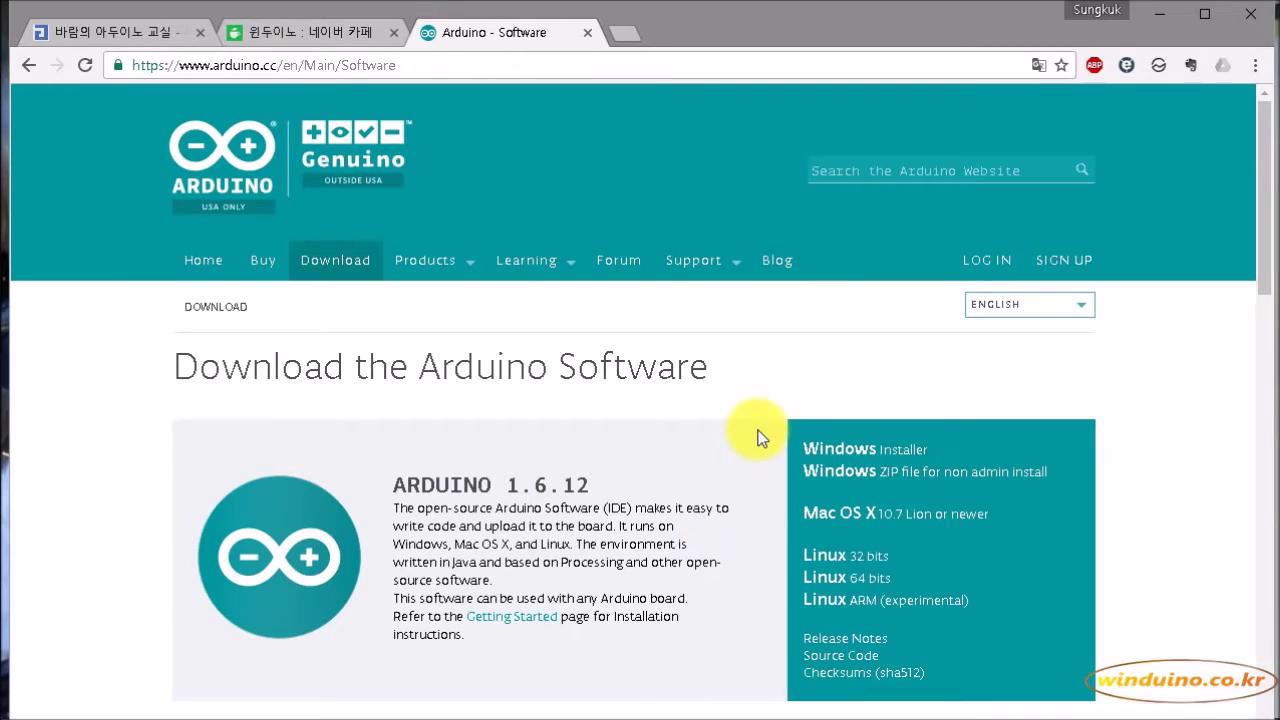
Step: Choose the Windows Installer of Arduino 1.6.12 and look over the contribution text on the support page
{"action": "left_click", "coordinate": [836, 452]}
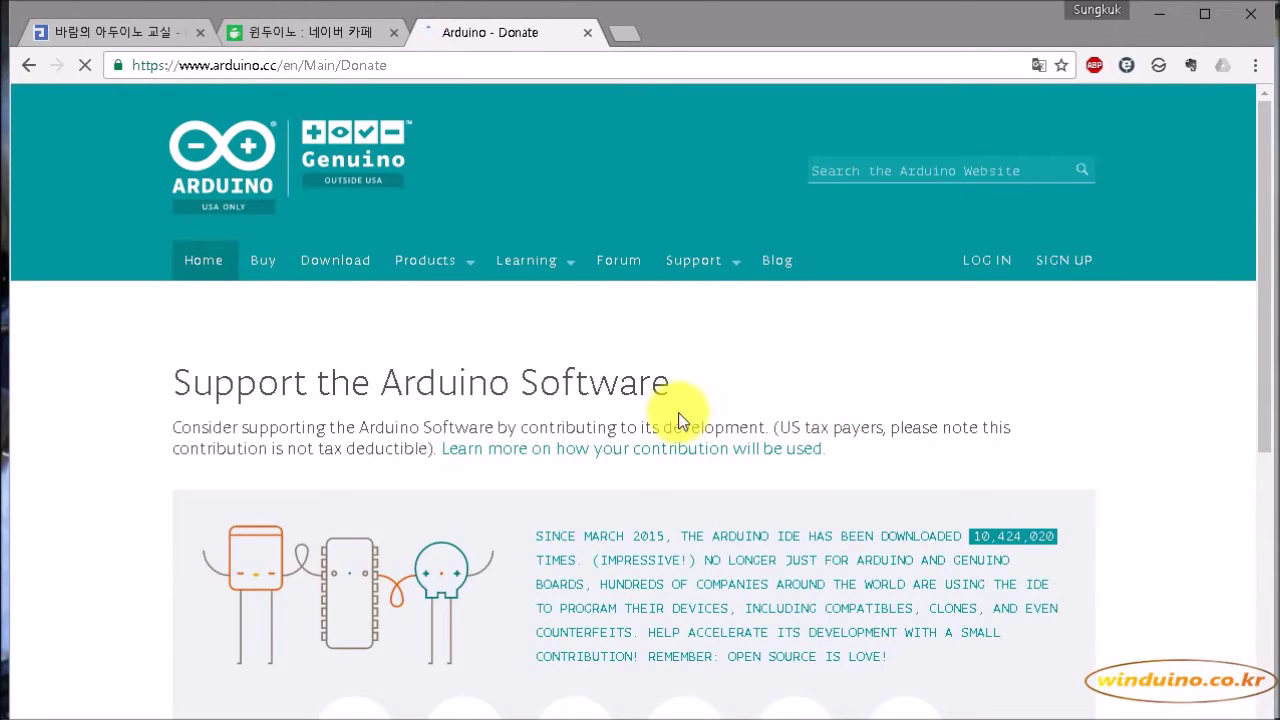
{"action": "left_click_drag", "start_coordinate": [458, 385], "coordinate": [646, 393]}
{"action": "left_click", "coordinate": [646, 393]}
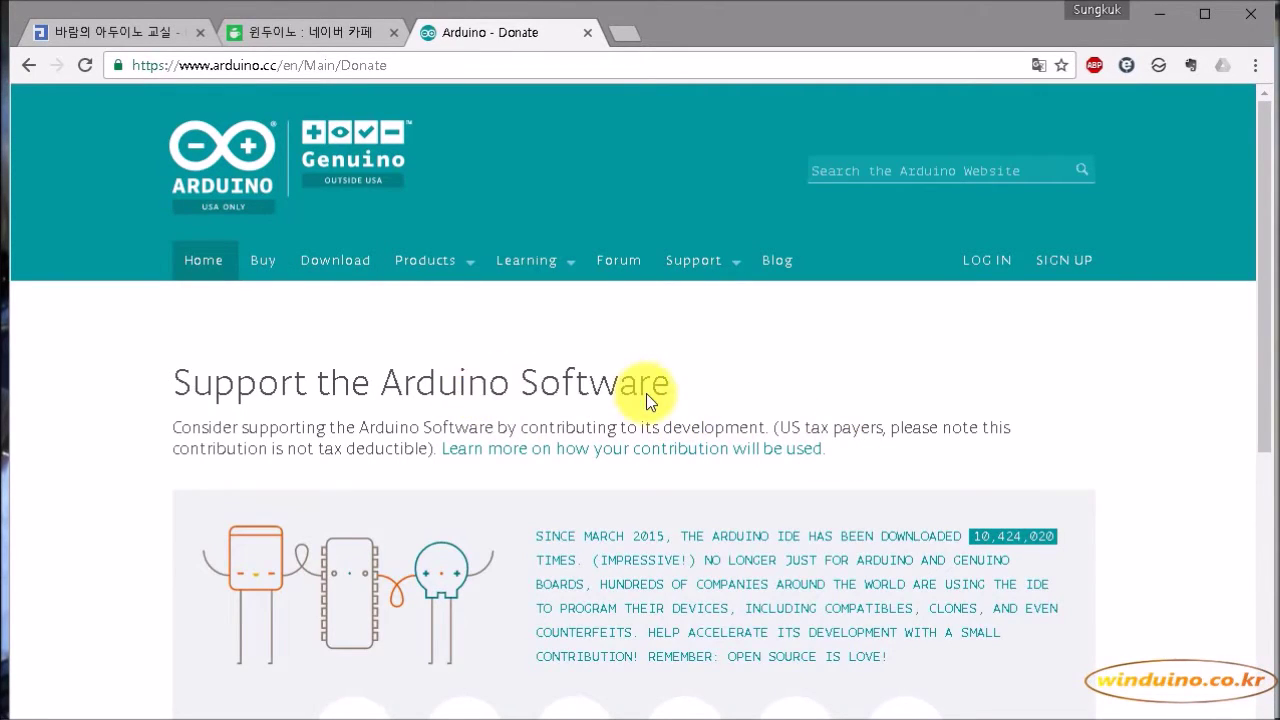
{"action": "scroll", "coordinate": [665, 552], "scroll_direction": "down", "scroll_amount": 2}
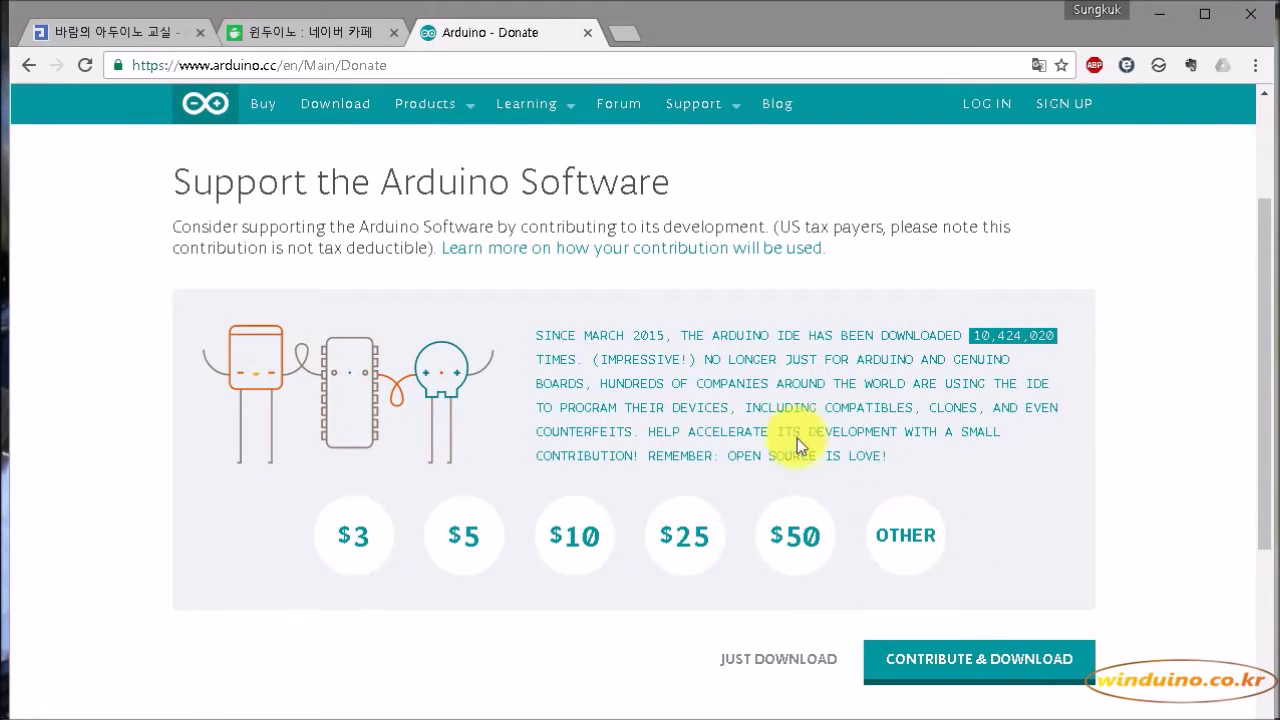
{"action": "left_click_drag", "start_coordinate": [784, 458], "coordinate": [786, 340]}
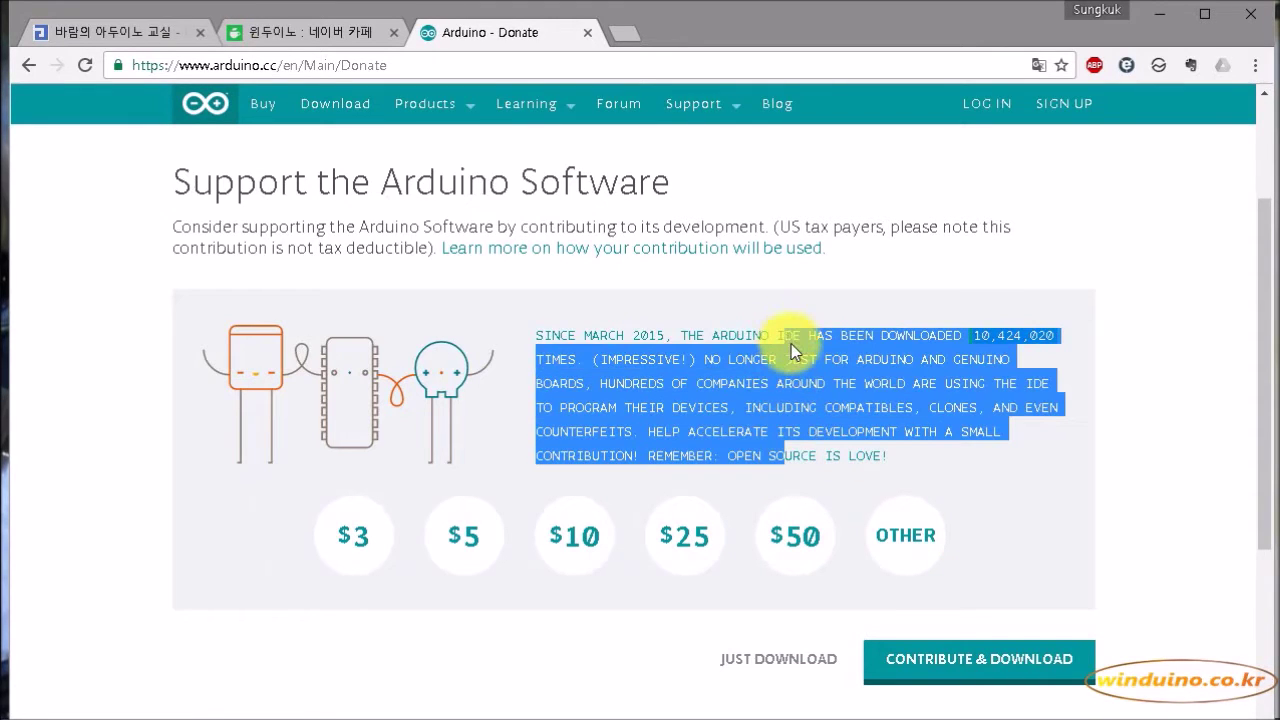
{"action": "left_click", "coordinate": [791, 345]}
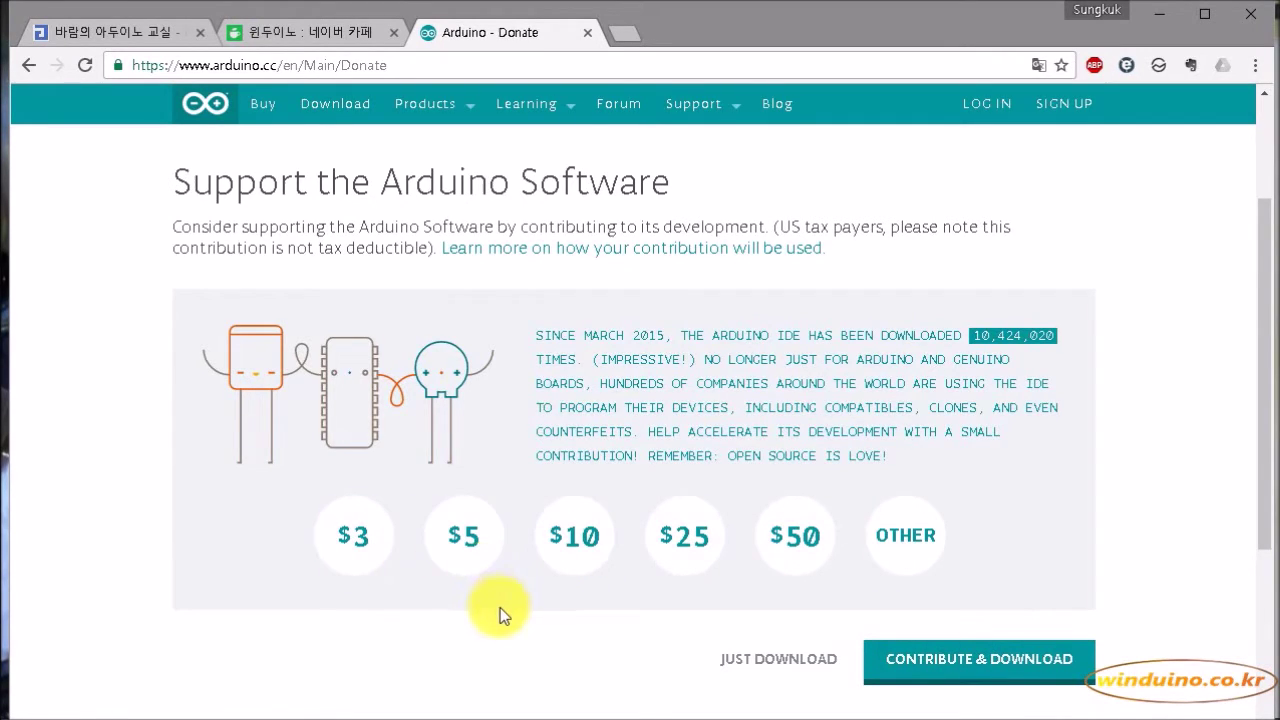
Step: Download the installer without contributing and save it as arduino-1.6.12-windows (1).exe in the D: drive's temp folder
{"action": "left_click", "coordinate": [741, 668]}
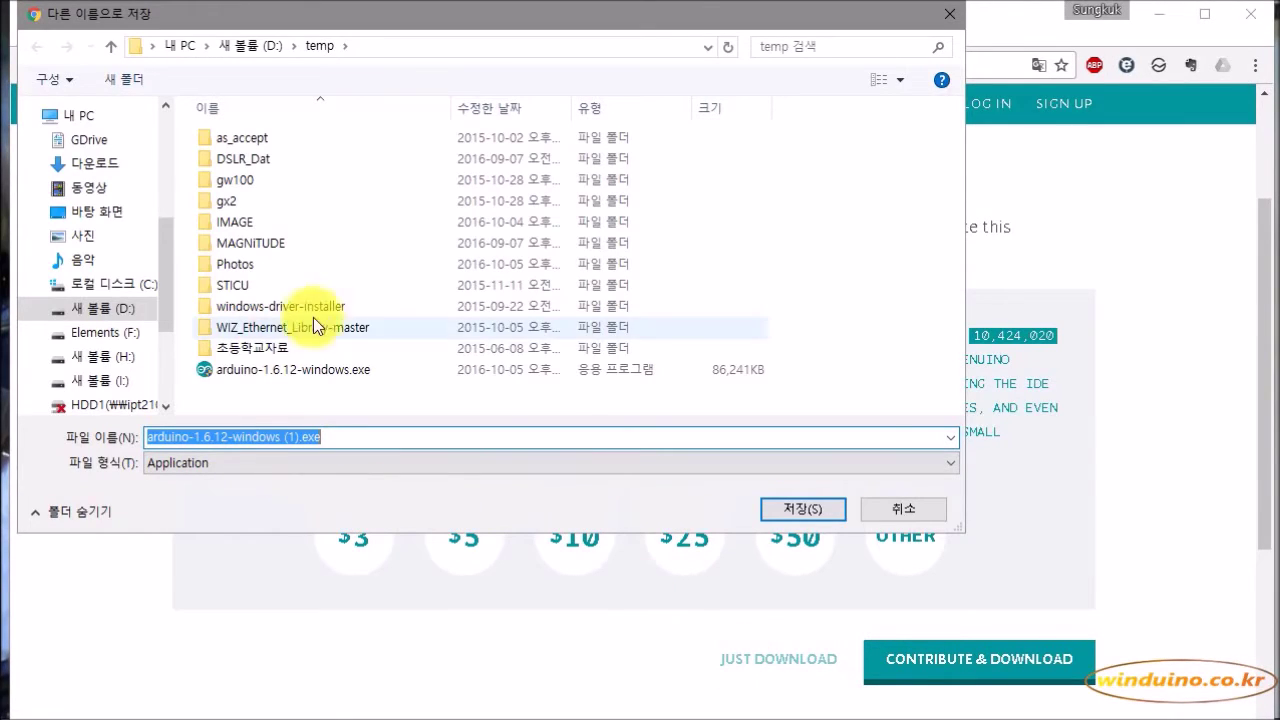
{"action": "left_click", "coordinate": [288, 437]}
{"action": "left_click_drag", "start_coordinate": [285, 437], "coordinate": [303, 437]}
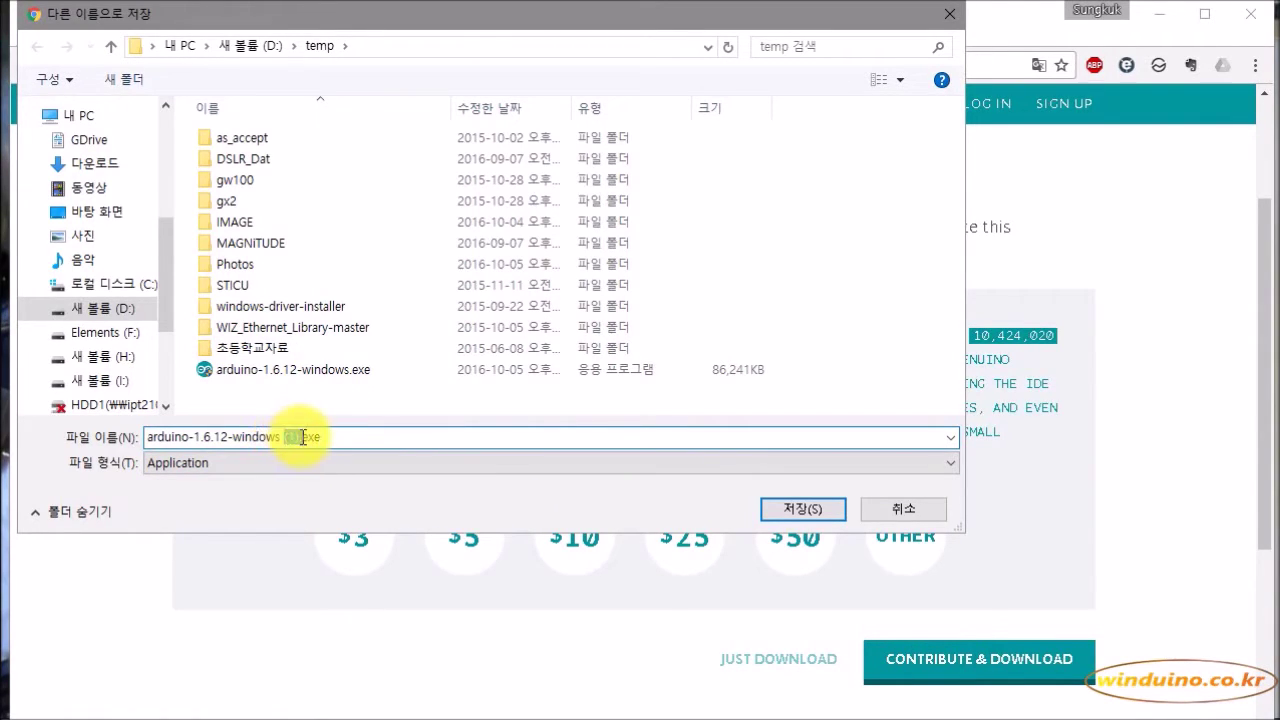
{"action": "left_click", "coordinate": [330, 437]}
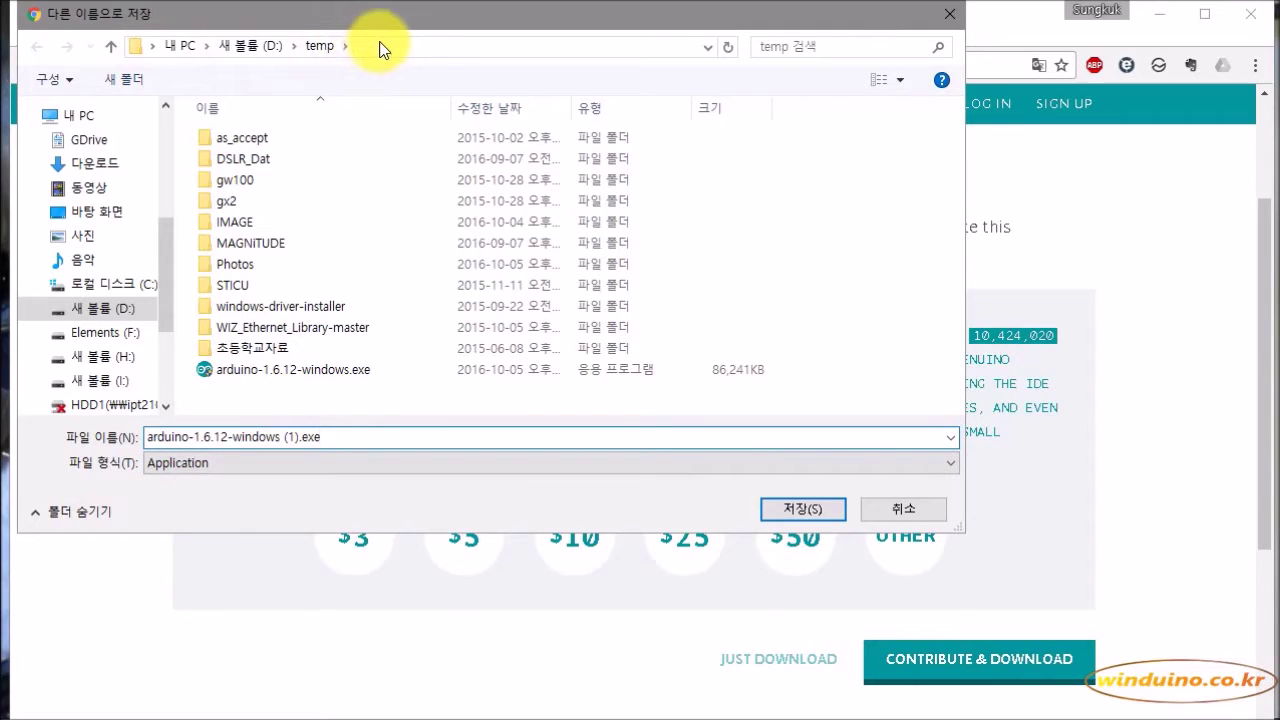
{"action": "left_click", "coordinate": [799, 507]}
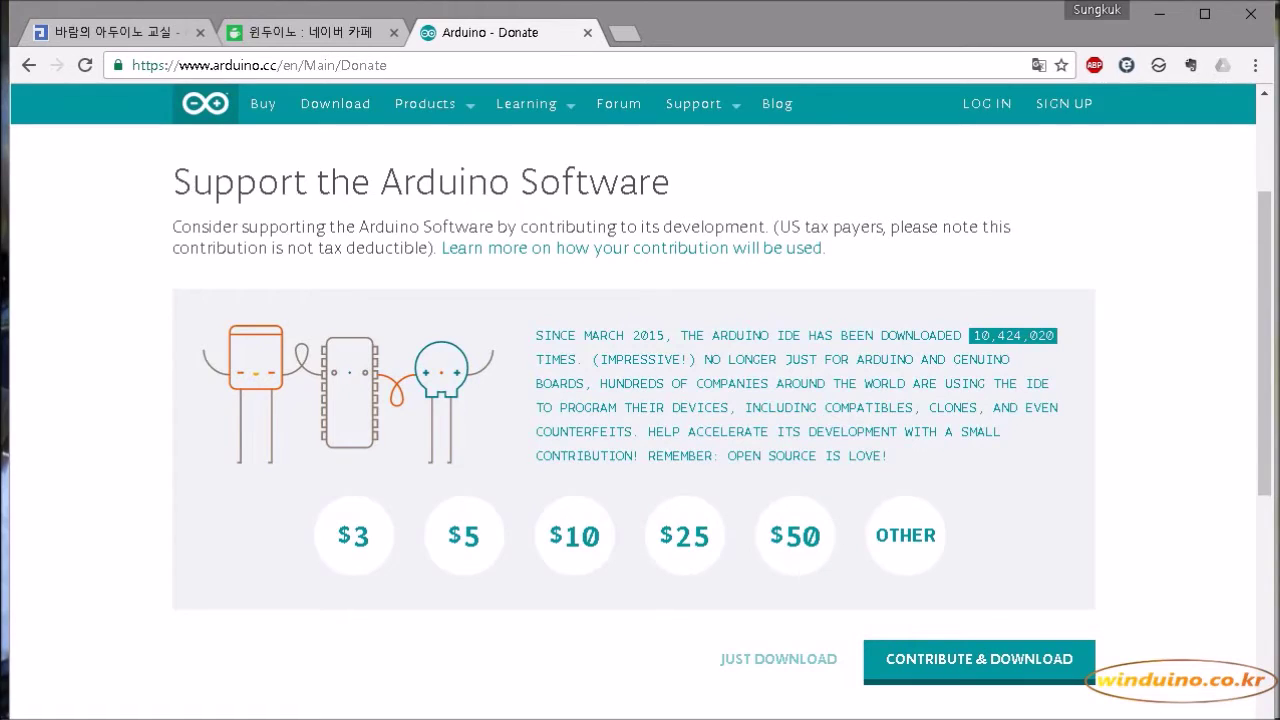
Step: Request the installer download again without contributing
{"action": "left_click", "coordinate": [779, 659]}
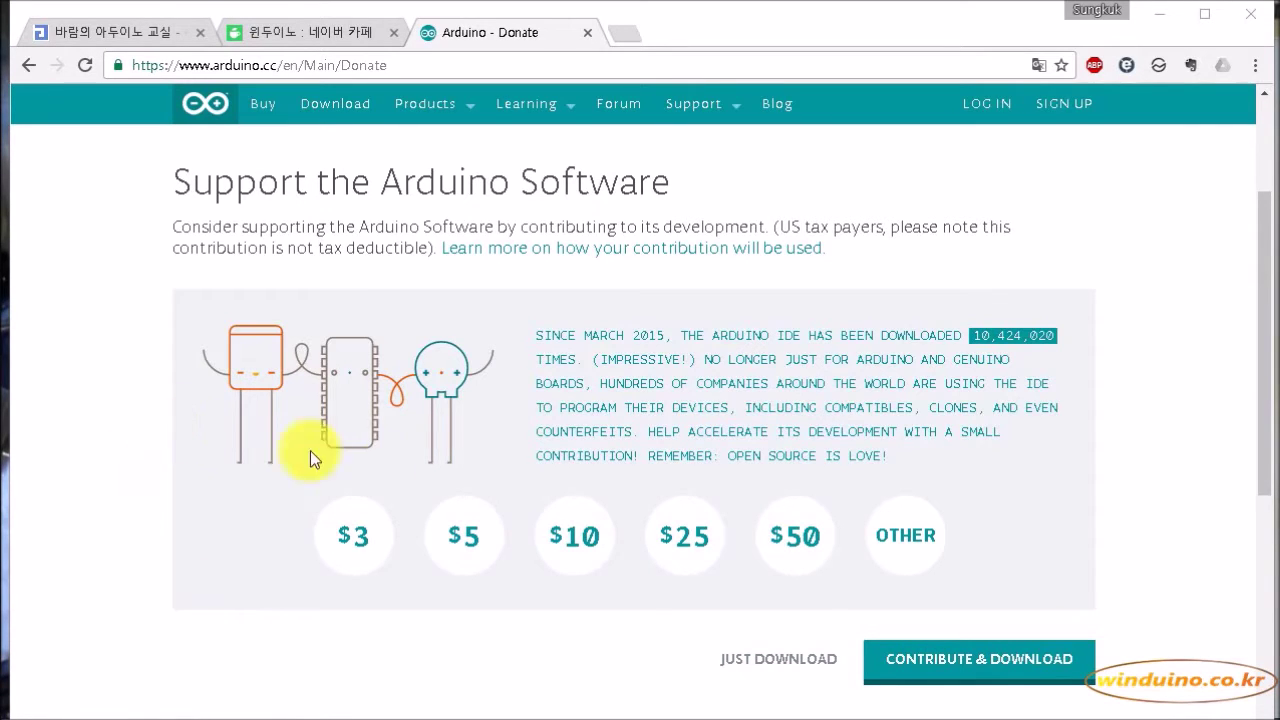
{"action": "scroll", "coordinate": [586, 515], "scroll_direction": "down", "scroll_amount": 1}
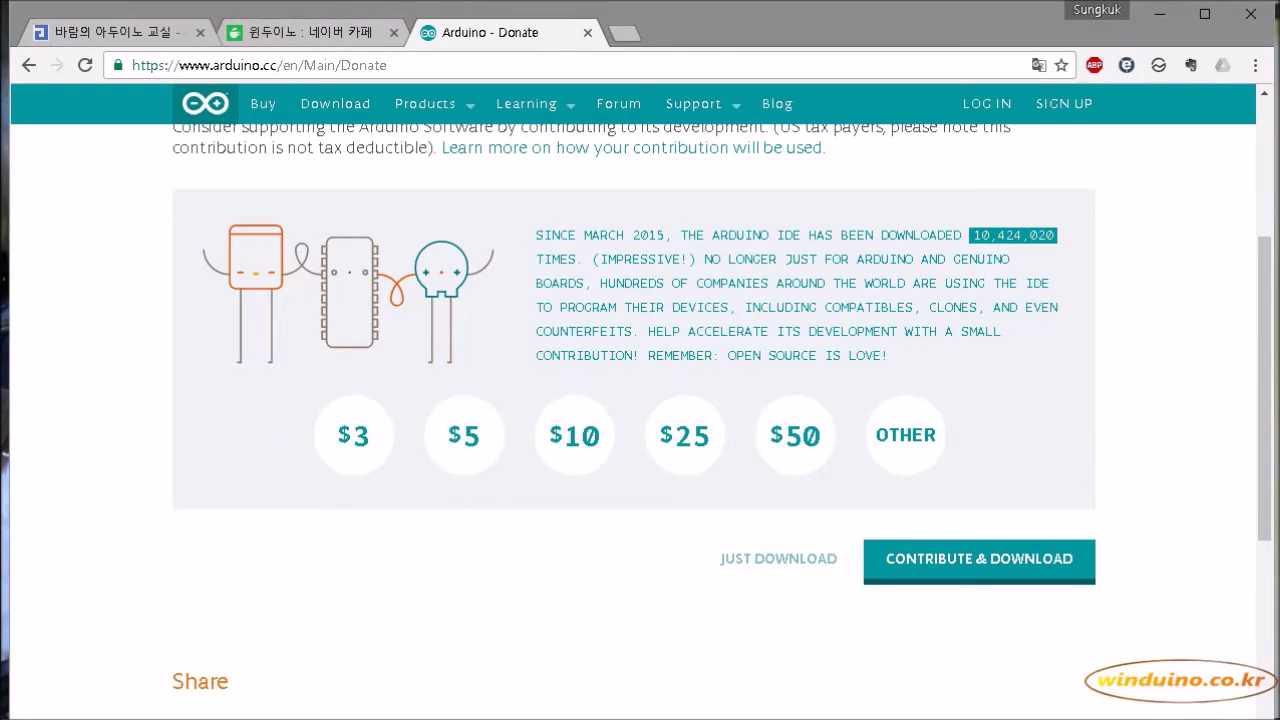
{"action": "left_click", "coordinate": [778, 558]}
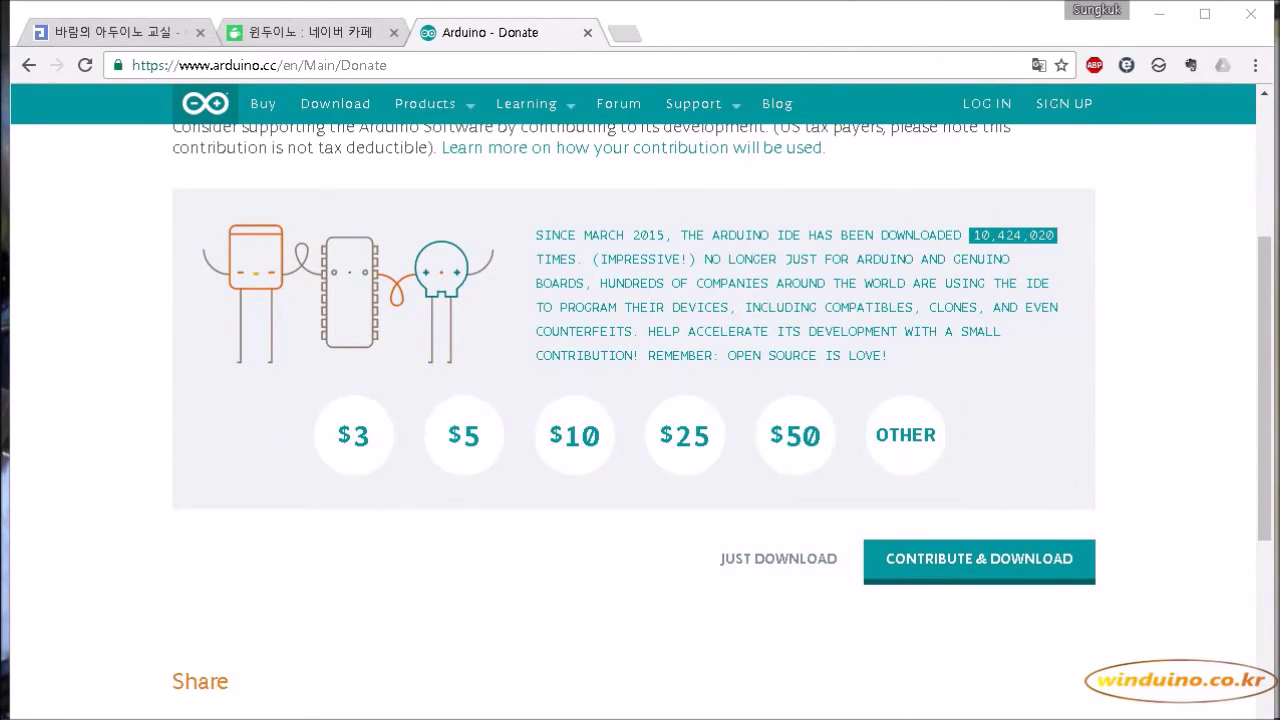
{"action": "left_click", "coordinate": [866, 718]}
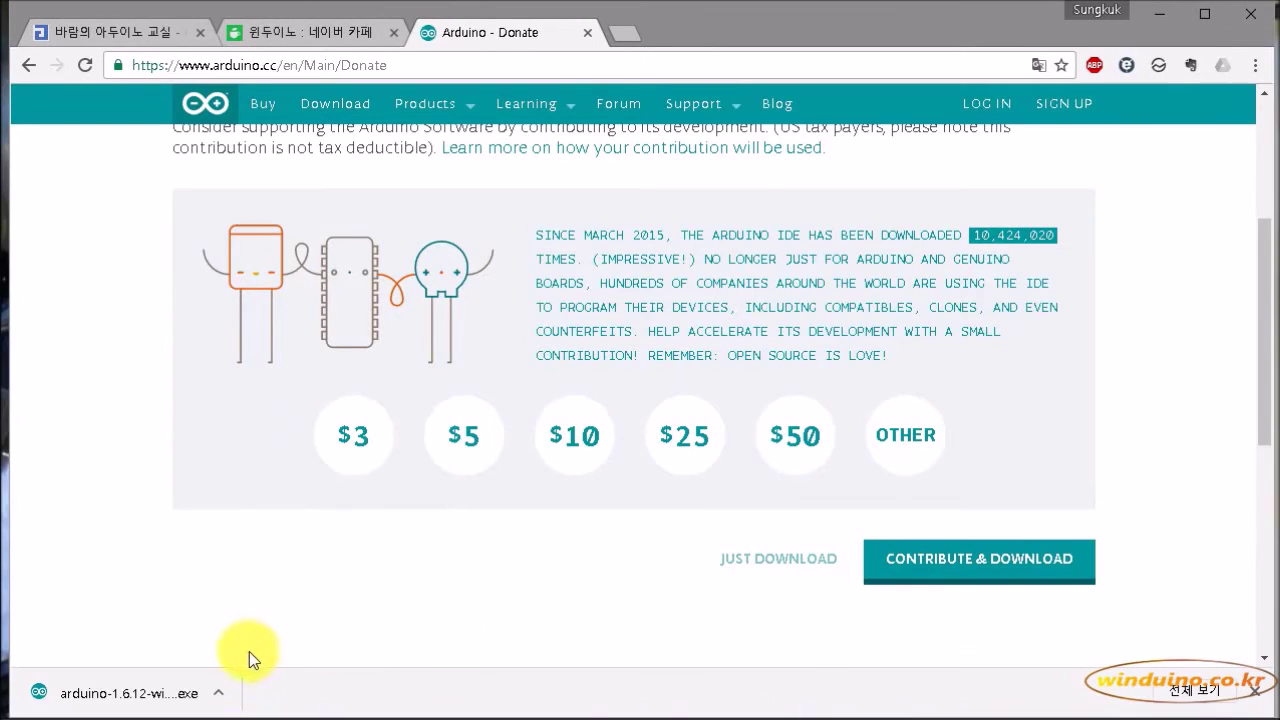
Step: Shorten the browser window from below and open the folder containing the downloaded Arduino installer
{"action": "left_click", "coordinate": [217, 692]}
{"action": "left_click", "coordinate": [586, 677]}
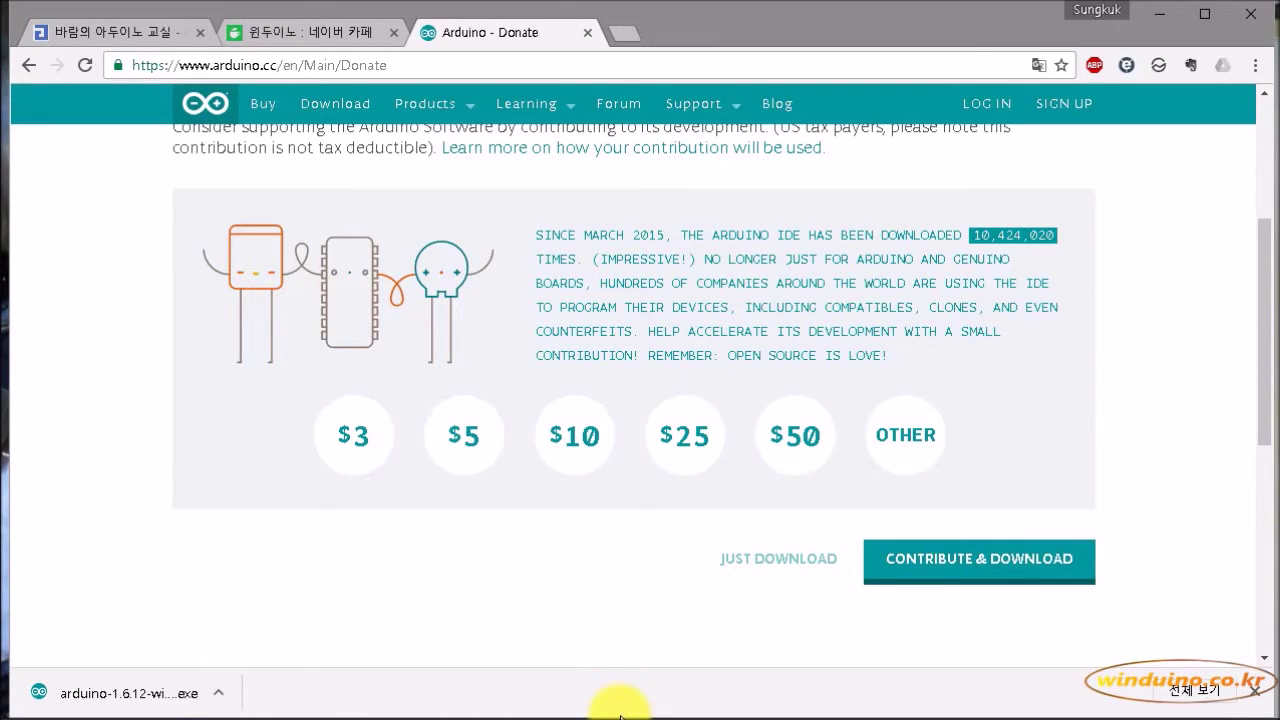
{"action": "left_click_drag", "start_coordinate": [618, 712], "coordinate": [600, 604]}
{"action": "left_click", "coordinate": [217, 583]}
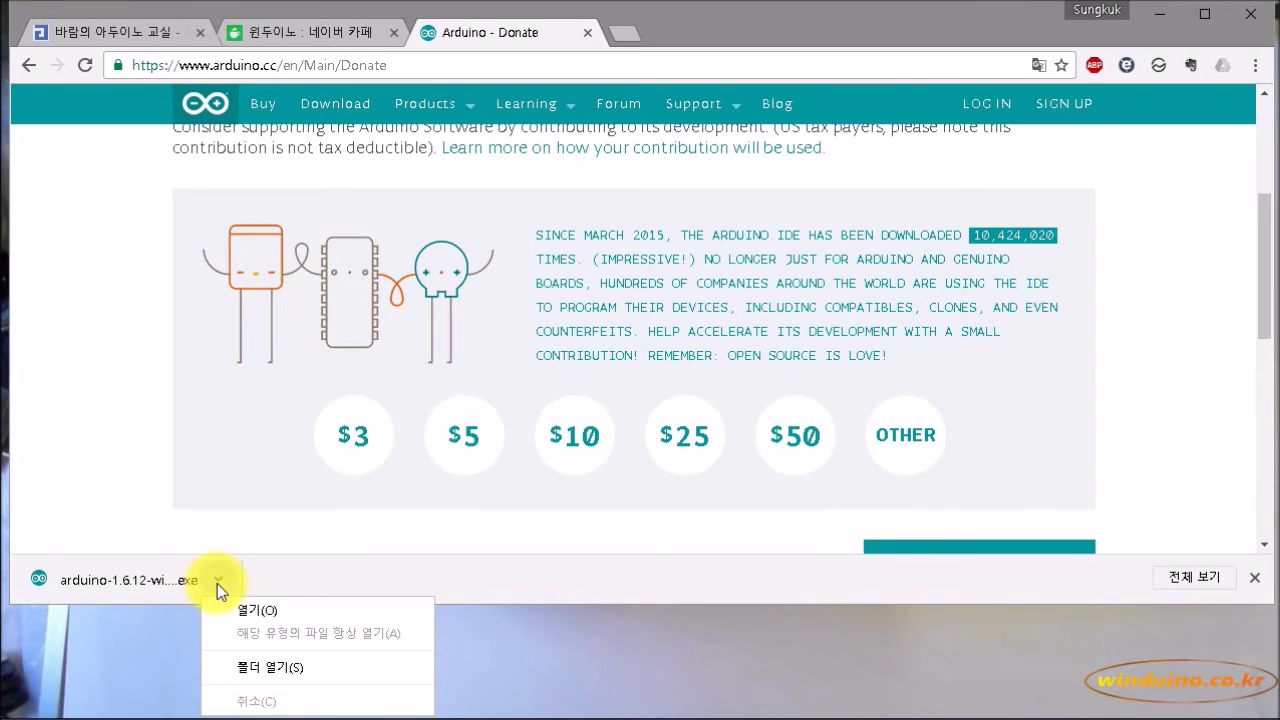
{"action": "left_click", "coordinate": [261, 668]}
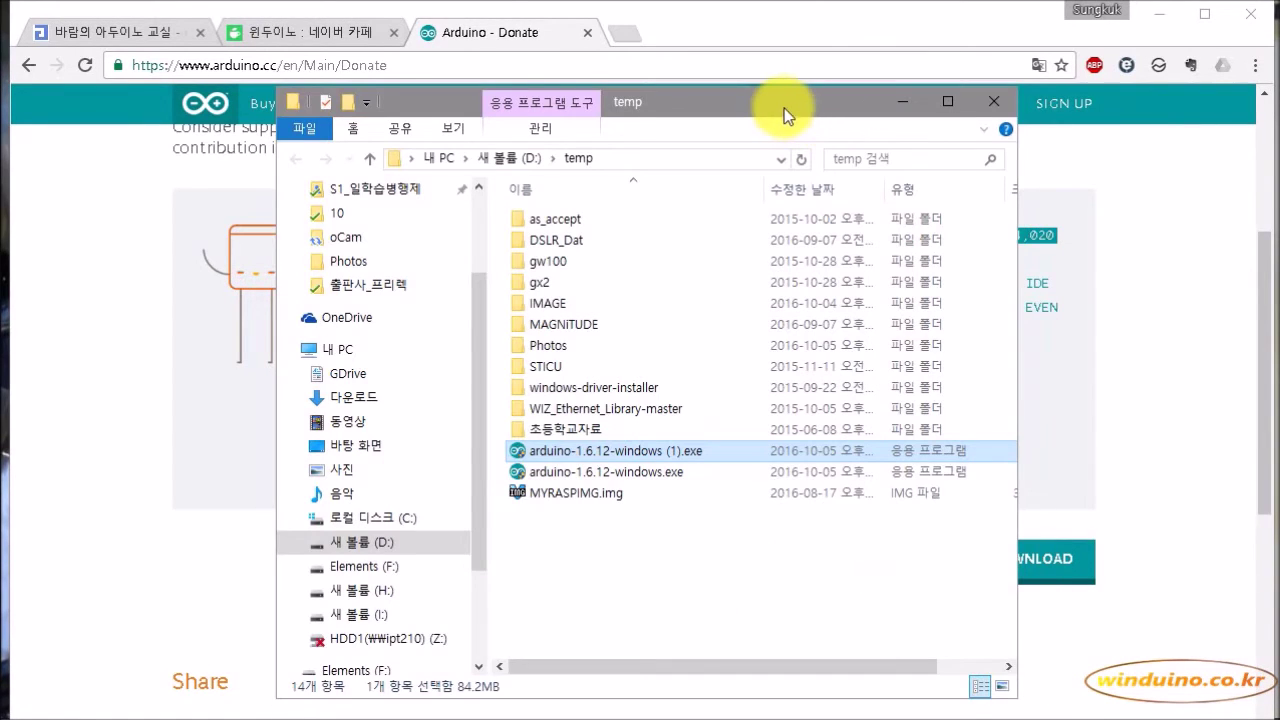
Step: Delete the duplicate installer arduino-1.6.12-windows (1).exe from the temp folder
{"action": "left_click_drag", "start_coordinate": [784, 108], "coordinate": [828, 75]}
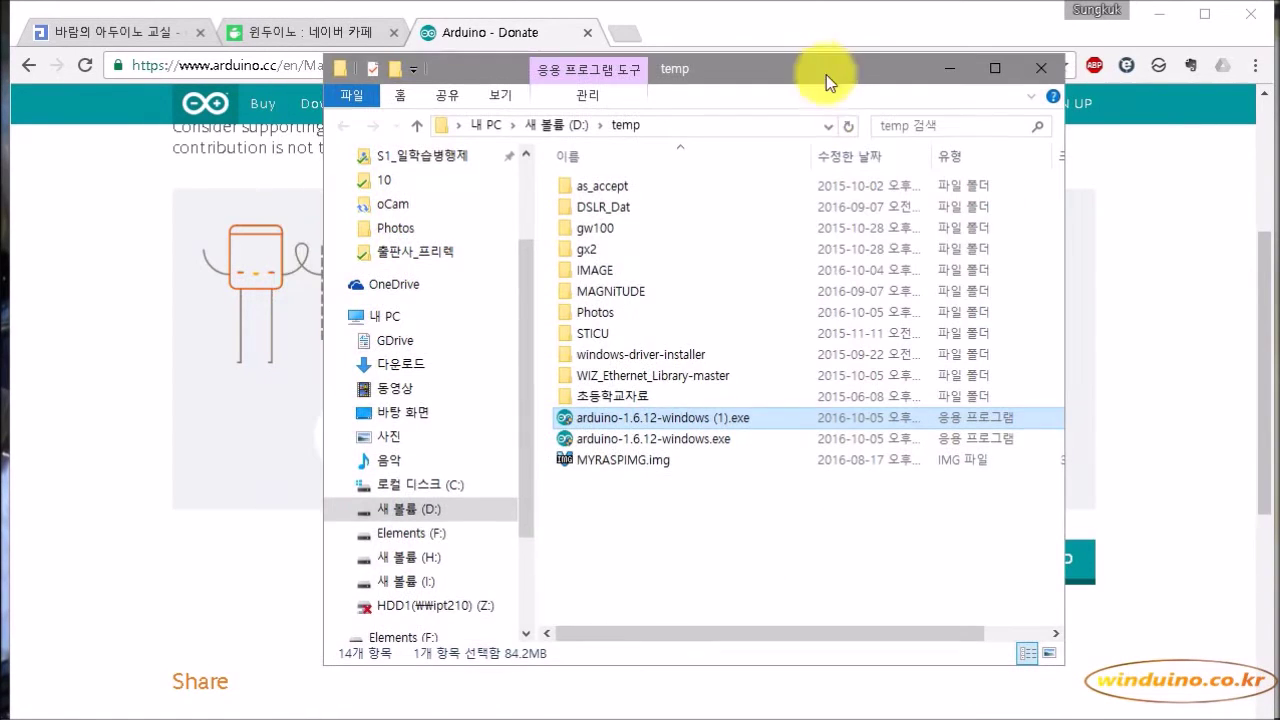
{"action": "left_click", "coordinate": [660, 440]}
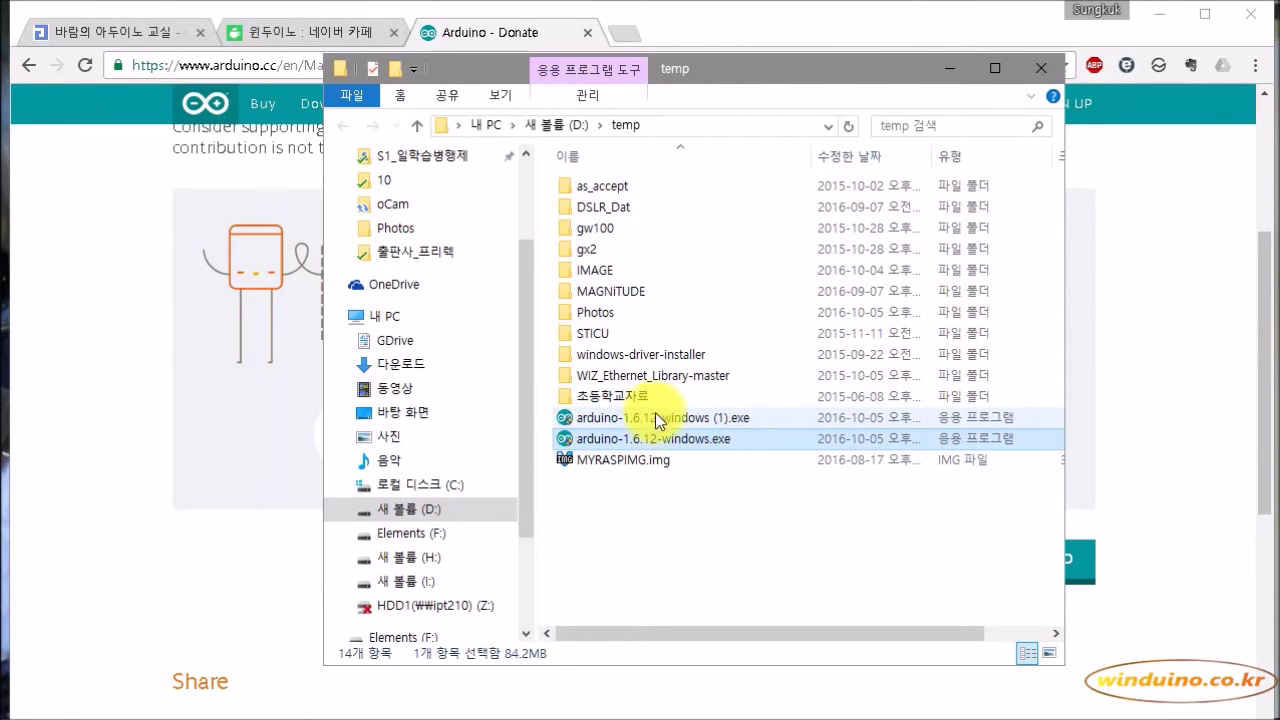
{"action": "left_click", "coordinate": [665, 417]}
{"action": "key", "text": "Delete"}
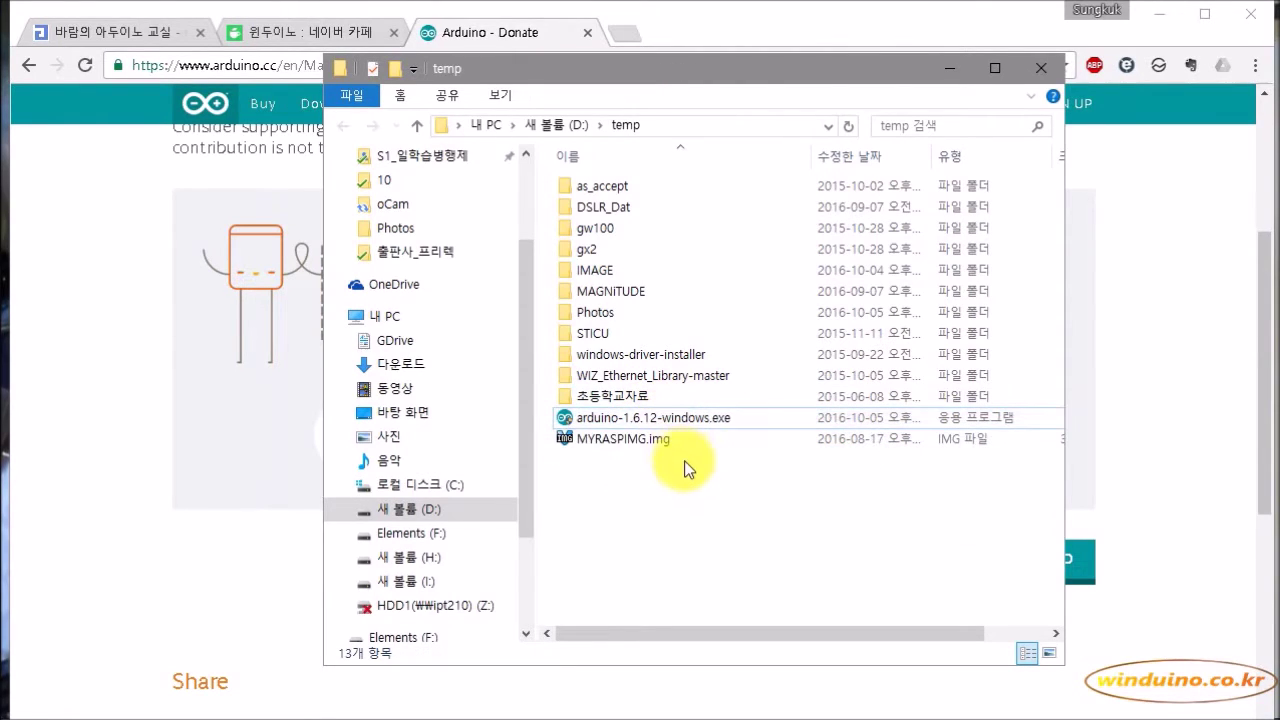
Step: Run arduino-1.6.12-windows.exe, accept the license, and install all components to C:\Program Files (x86)\Arduino
{"action": "left_click", "coordinate": [664, 418]}
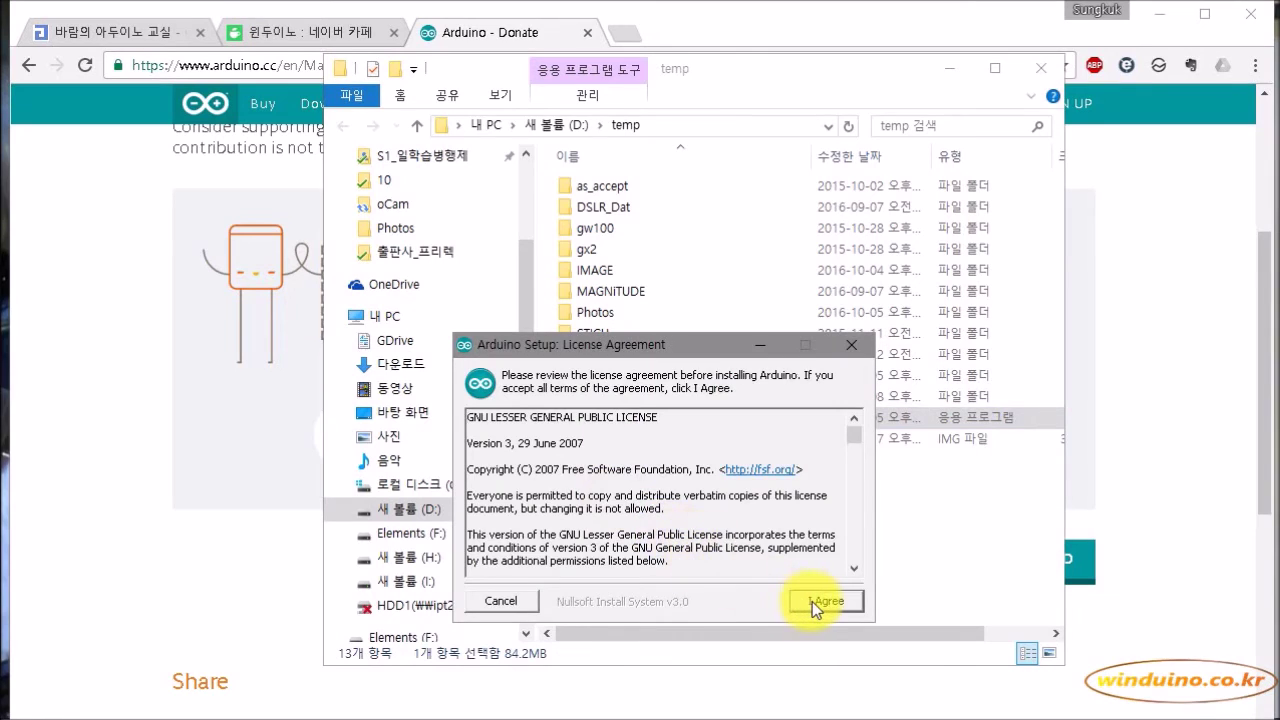
{"action": "left_click", "coordinate": [812, 601]}
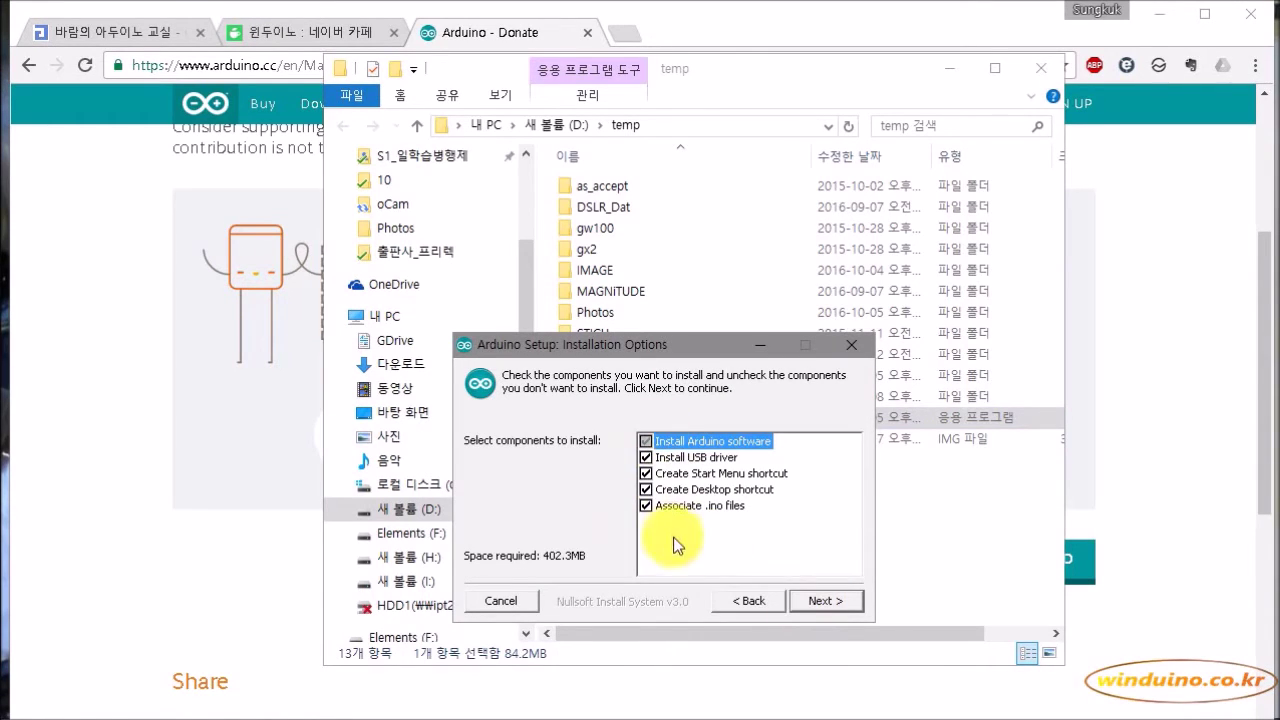
{"action": "left_click", "coordinate": [825, 600]}
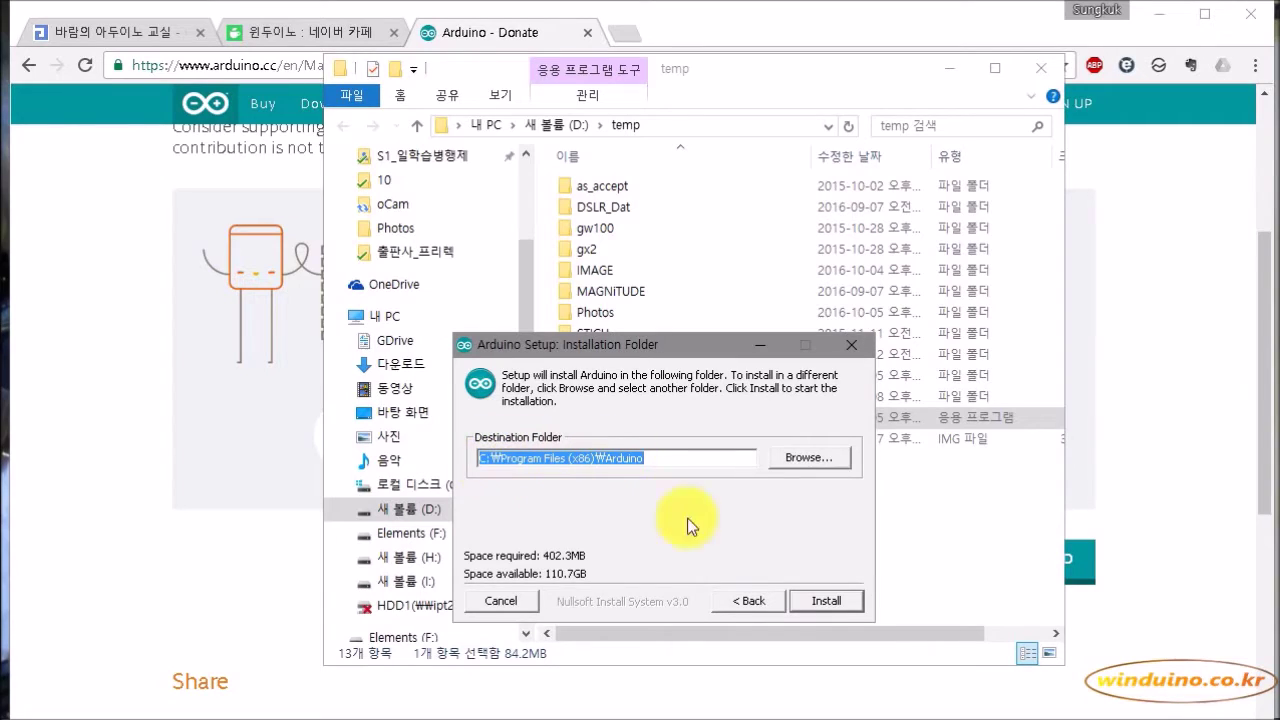
{"action": "left_click", "coordinate": [825, 600]}
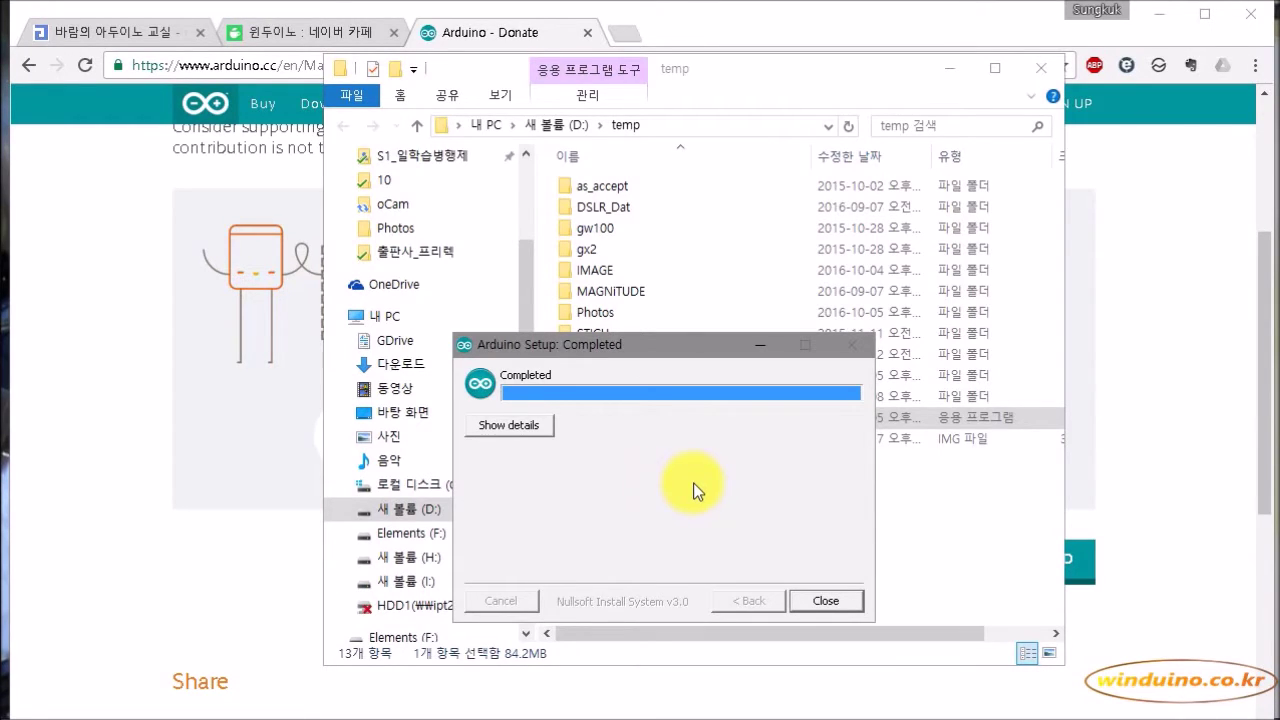
Step: Close the completed Arduino setup and minimize the browser and temp folder windows to uncover the Arduino desktop shortcut
{"action": "left_click", "coordinate": [852, 603]}
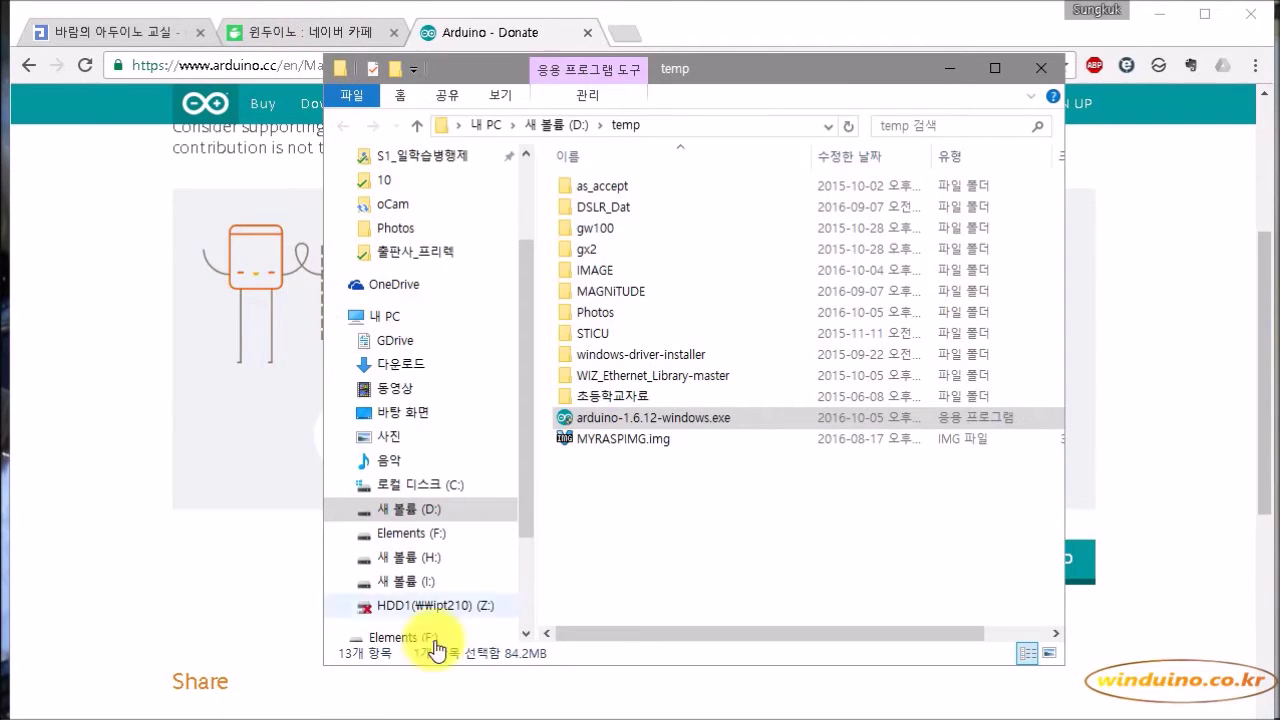
{"action": "left_click", "coordinate": [1162, 18]}
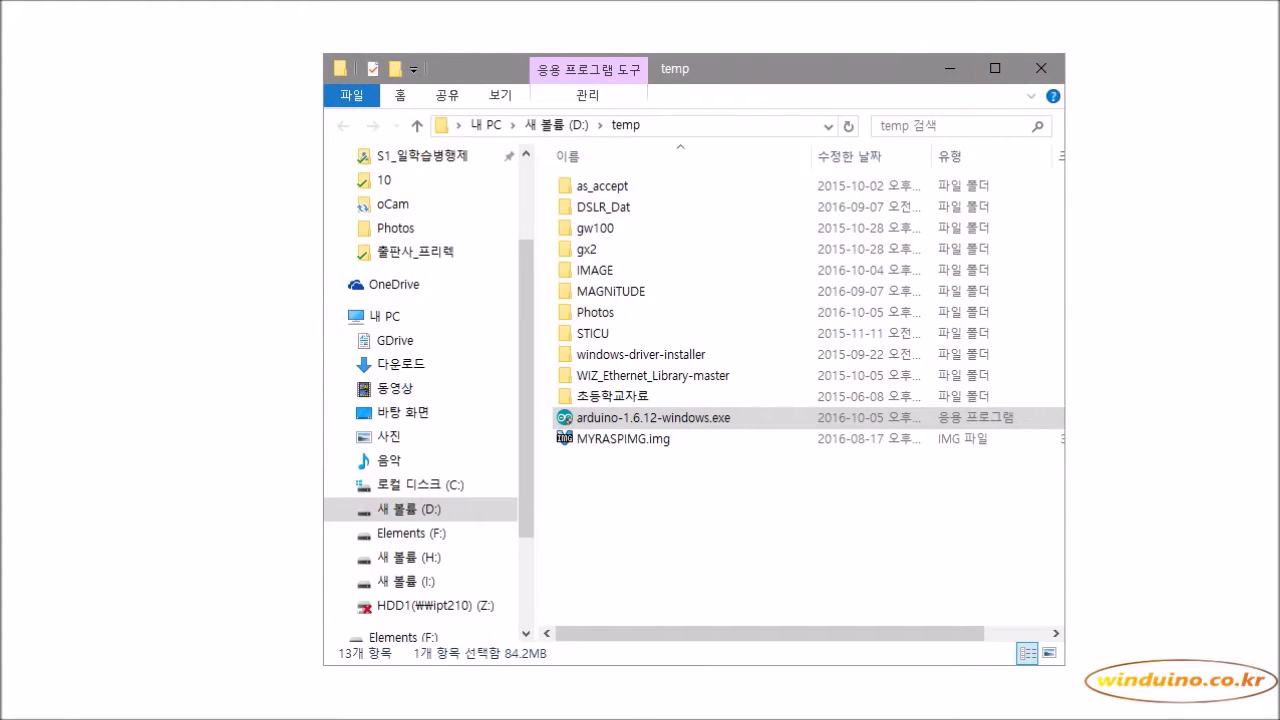
{"action": "left_click_drag", "start_coordinate": [5, 715], "coordinate": [88, 615]}
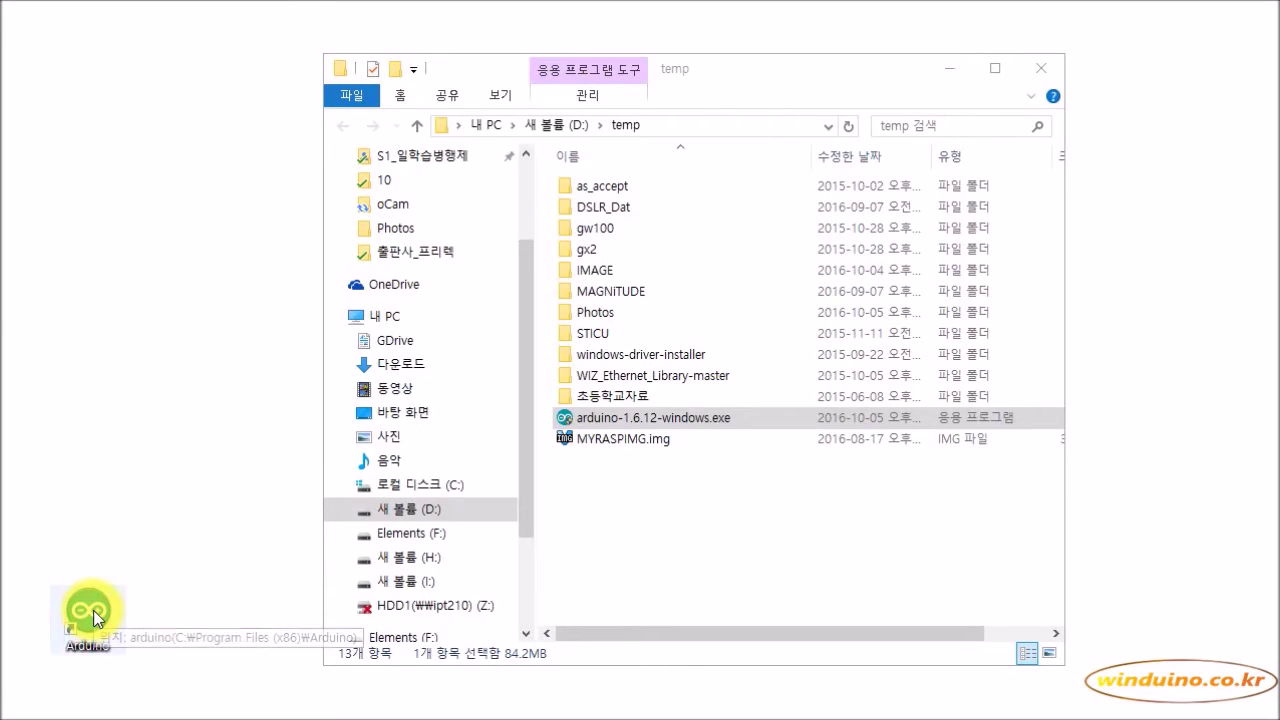
{"action": "left_click", "coordinate": [967, 75]}
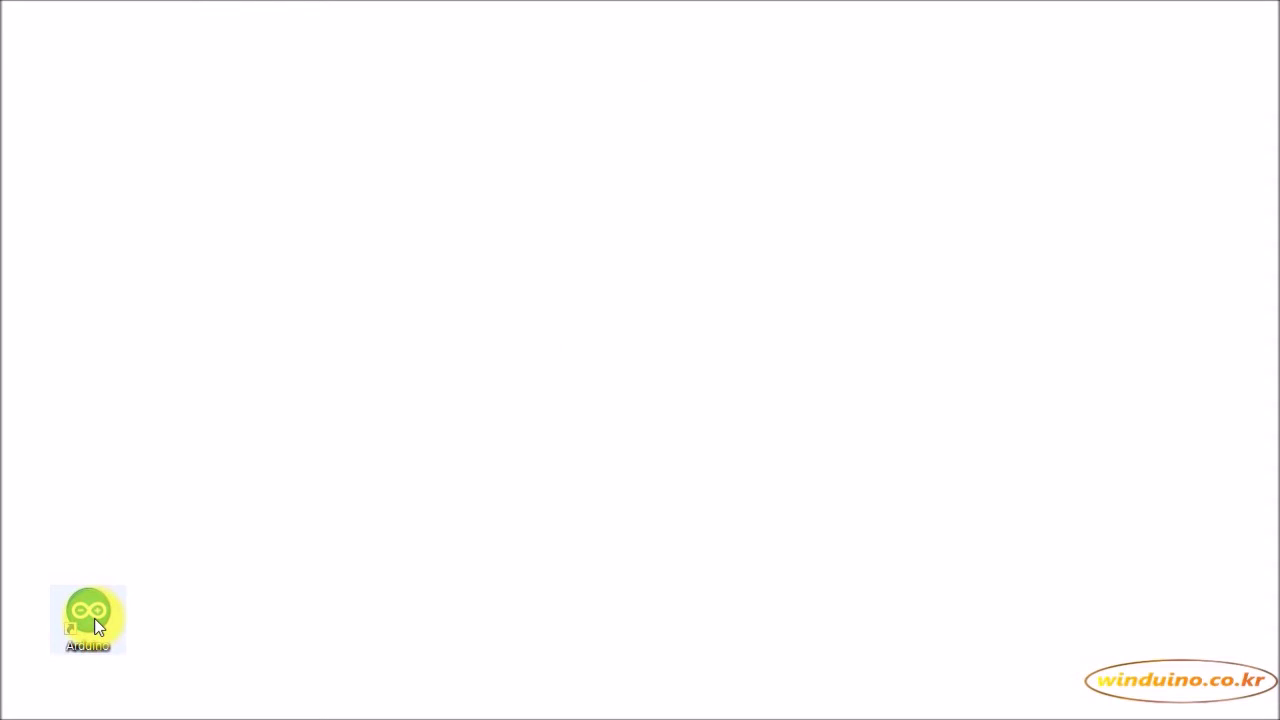
Step: Launch the Arduino IDE from its desktop shortcut and narrow the browser window so the IDE shows beside it
{"action": "double_click", "coordinate": [95, 620]}
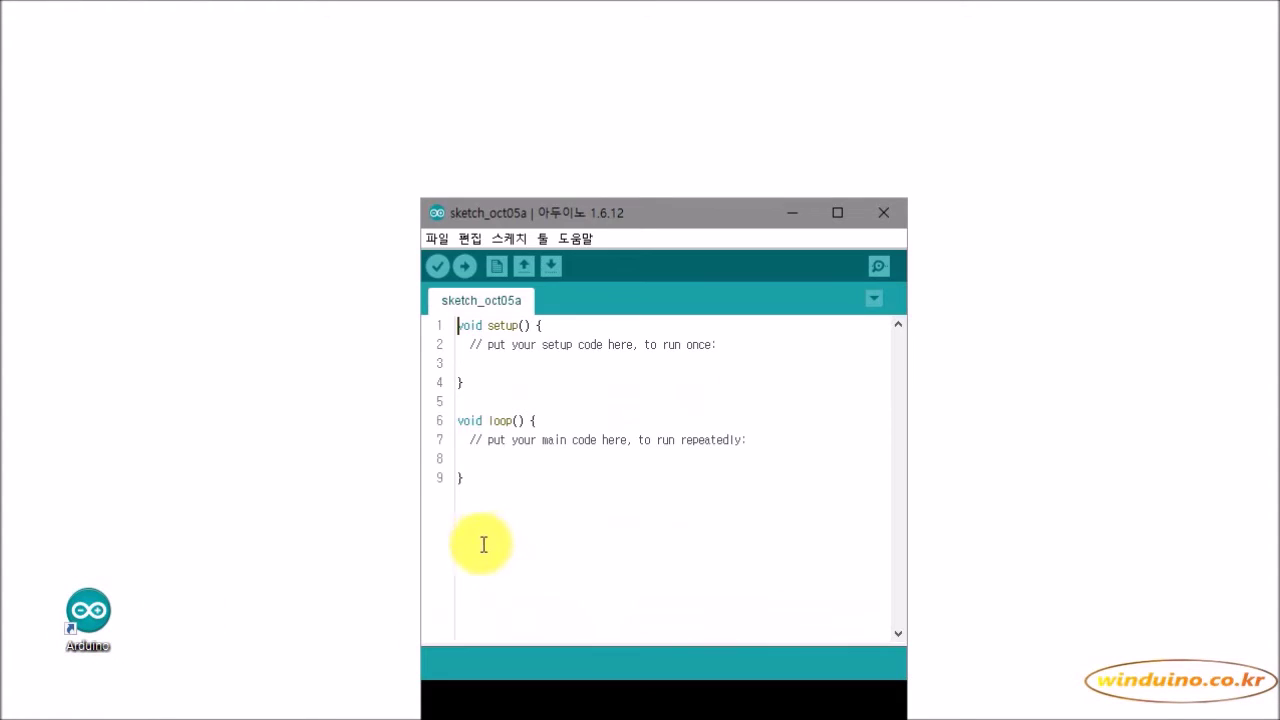
{"action": "left_click_drag", "start_coordinate": [659, 207], "coordinate": [1003, 87]}
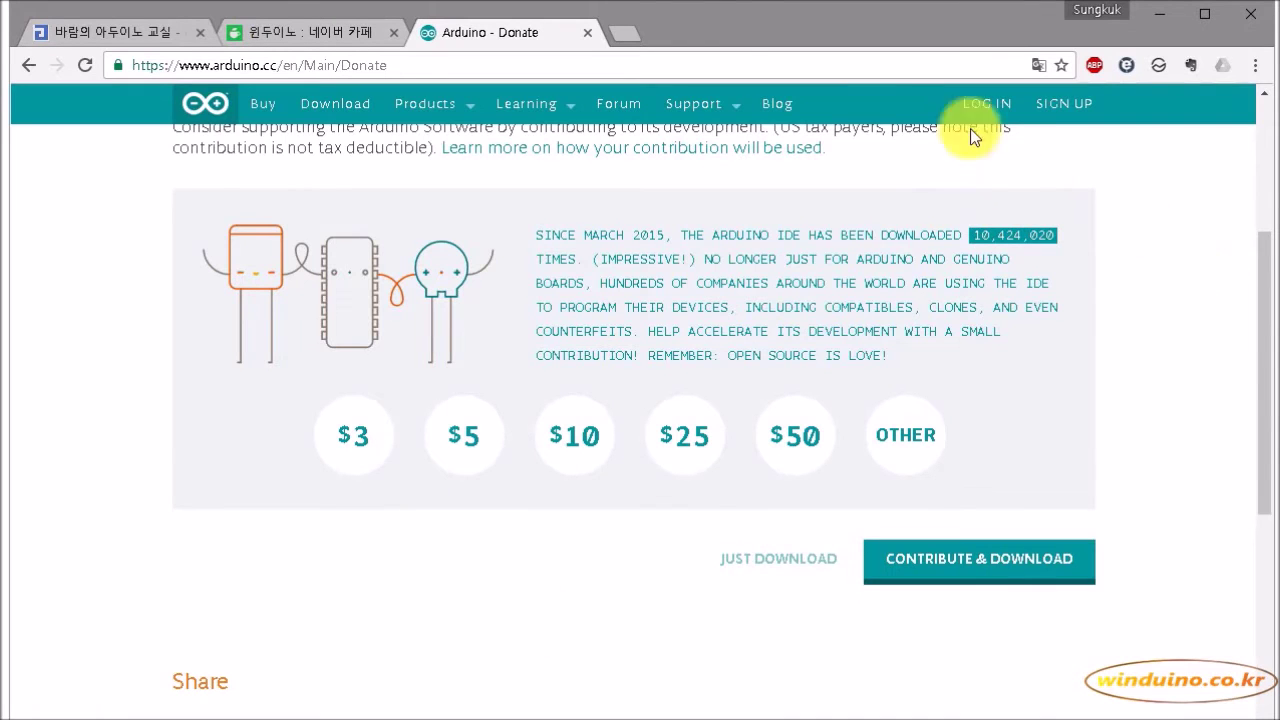
{"action": "left_click_drag", "start_coordinate": [750, 18], "coordinate": [733, 15]}
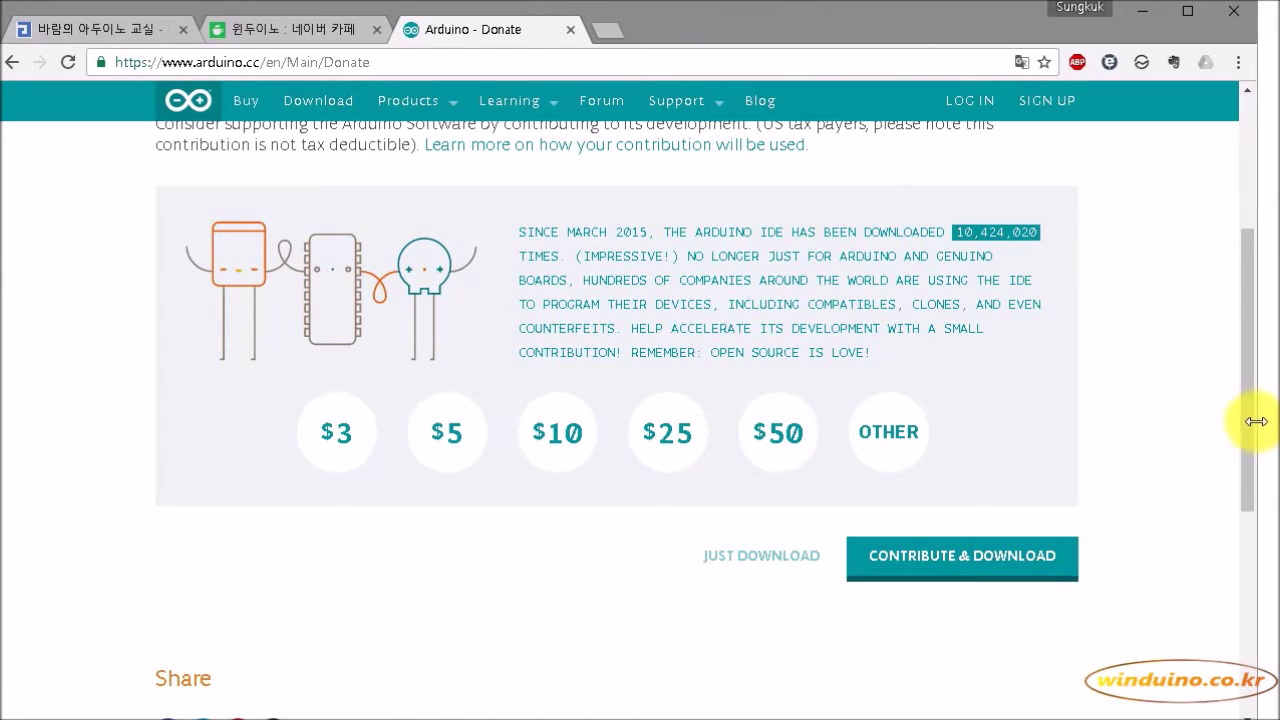
{"action": "left_click_drag", "start_coordinate": [1249, 423], "coordinate": [876, 508]}
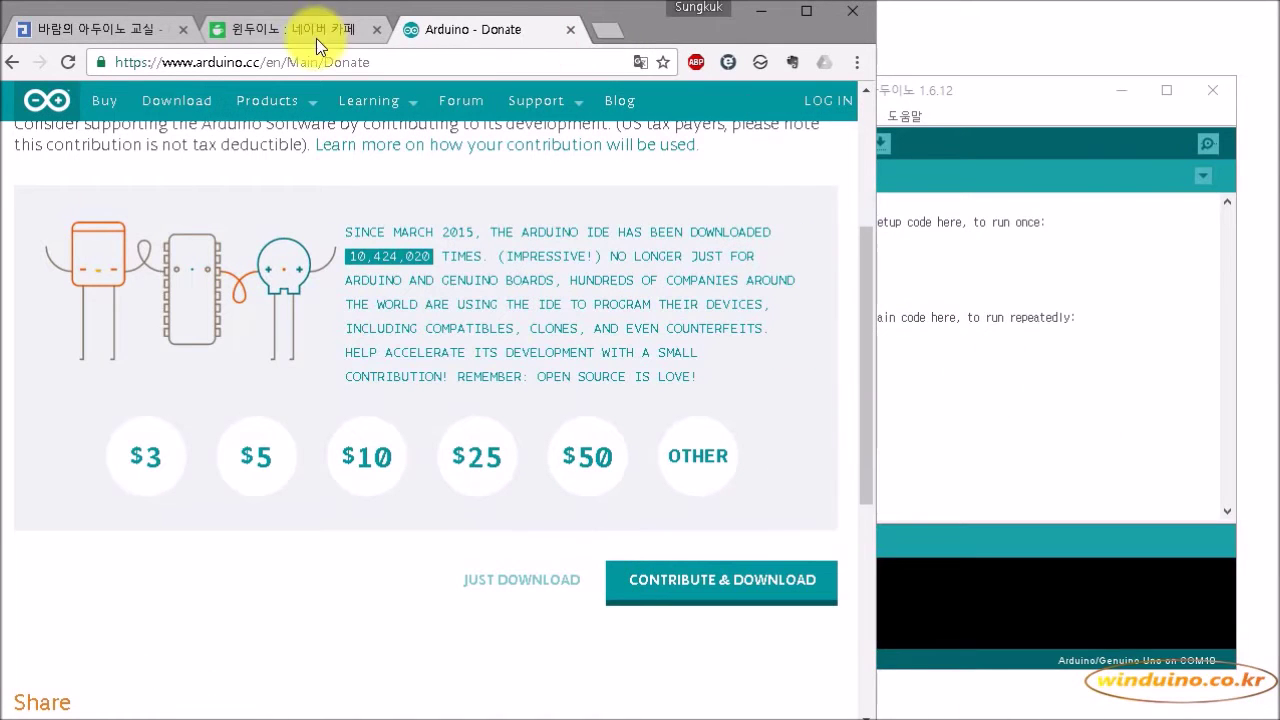
Step: Review STEP 2 and STEP 3 on installing the program and connecting the USB cable in the winduino.co.kr/266 tutorial
{"action": "left_click", "coordinate": [20, 28]}
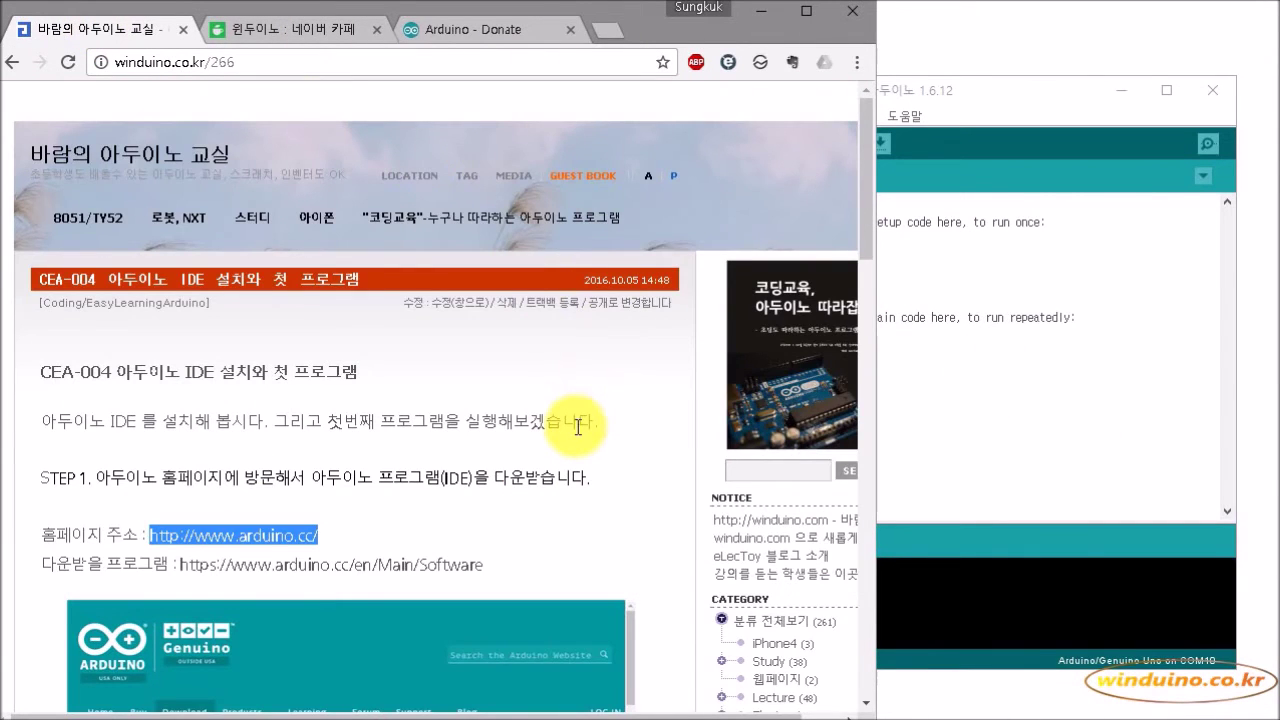
{"action": "scroll", "coordinate": [577, 427], "scroll_direction": "down", "scroll_amount": 4}
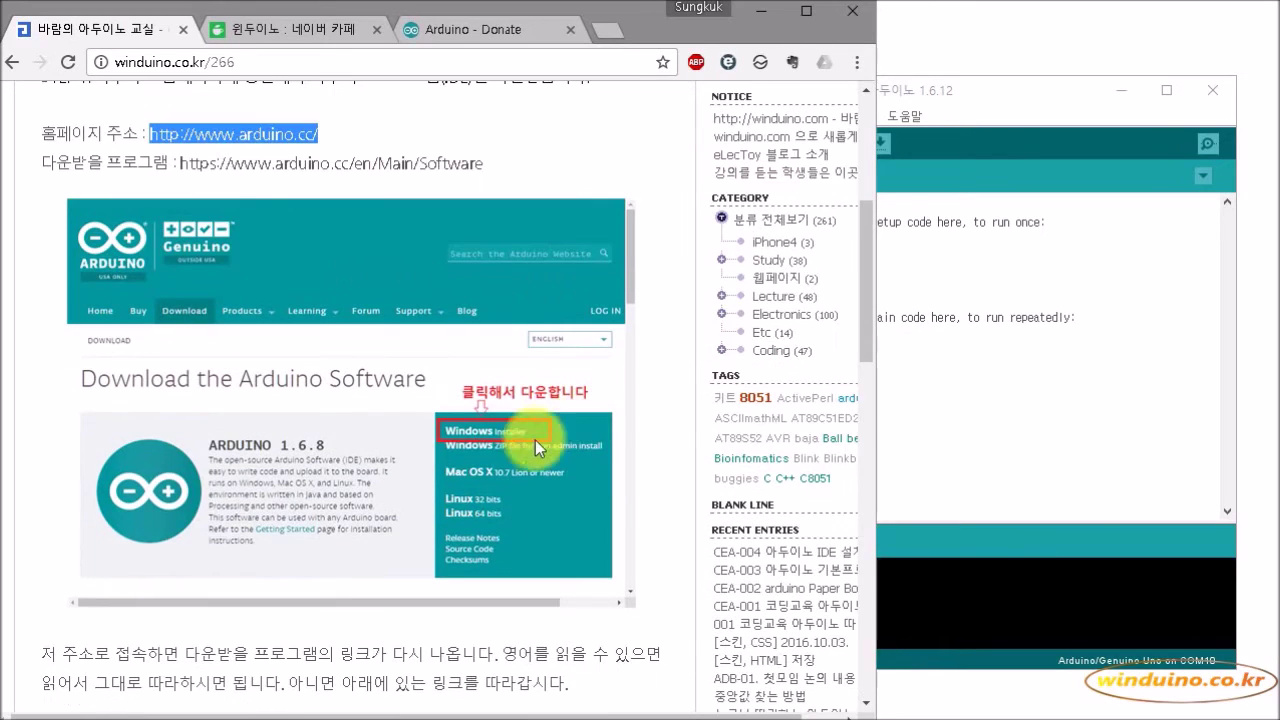
{"action": "scroll", "coordinate": [517, 429], "scroll_direction": "down", "scroll_amount": 3}
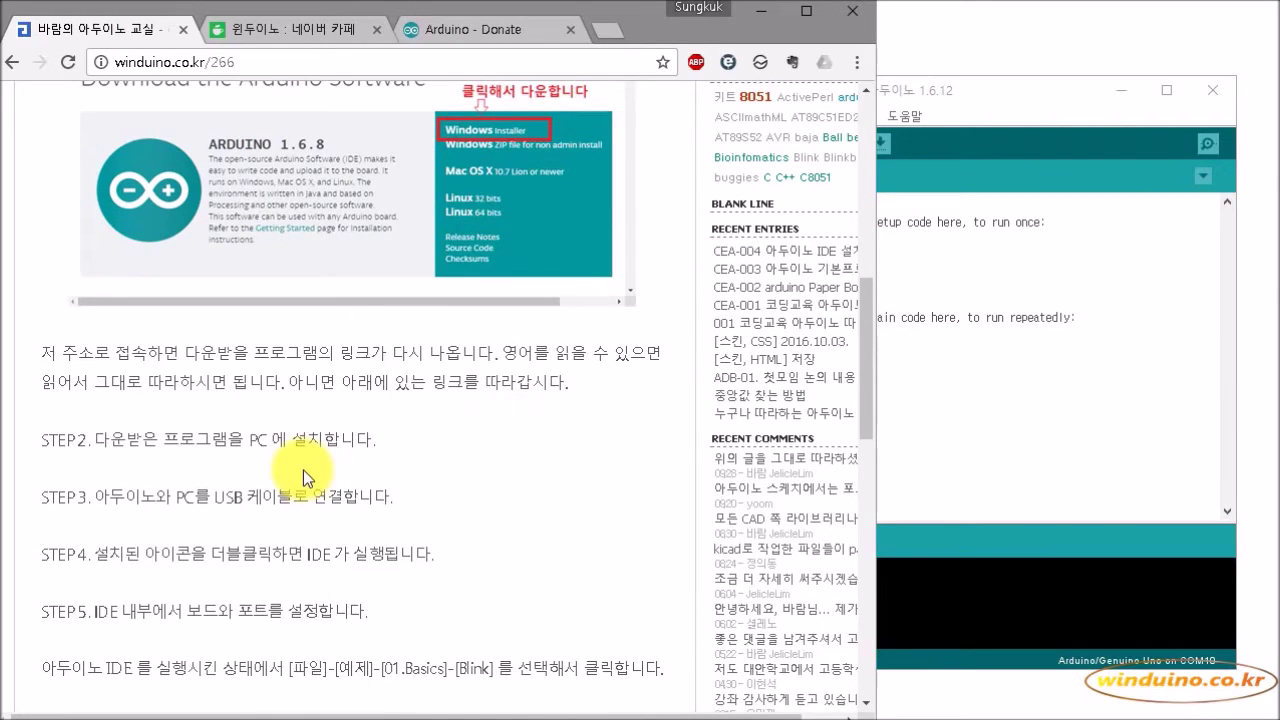
{"action": "left_click_drag", "start_coordinate": [128, 442], "coordinate": [325, 447]}
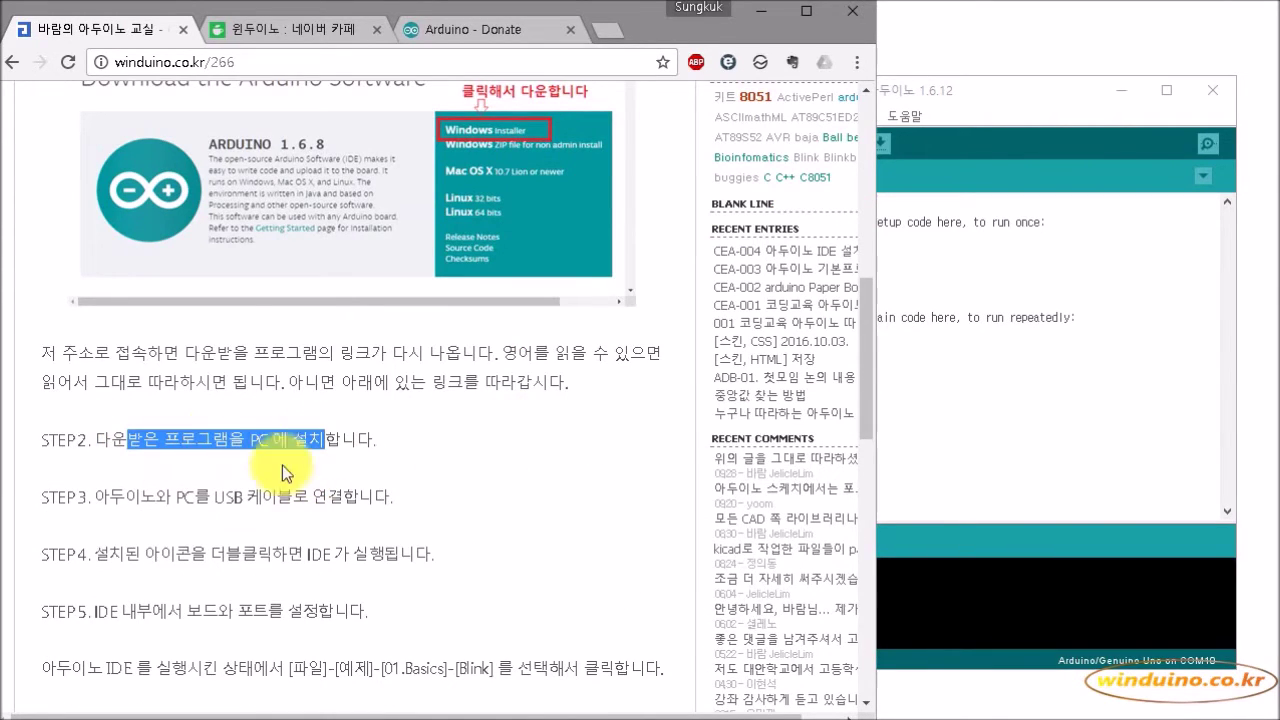
{"action": "left_click_drag", "start_coordinate": [125, 496], "coordinate": [330, 494]}
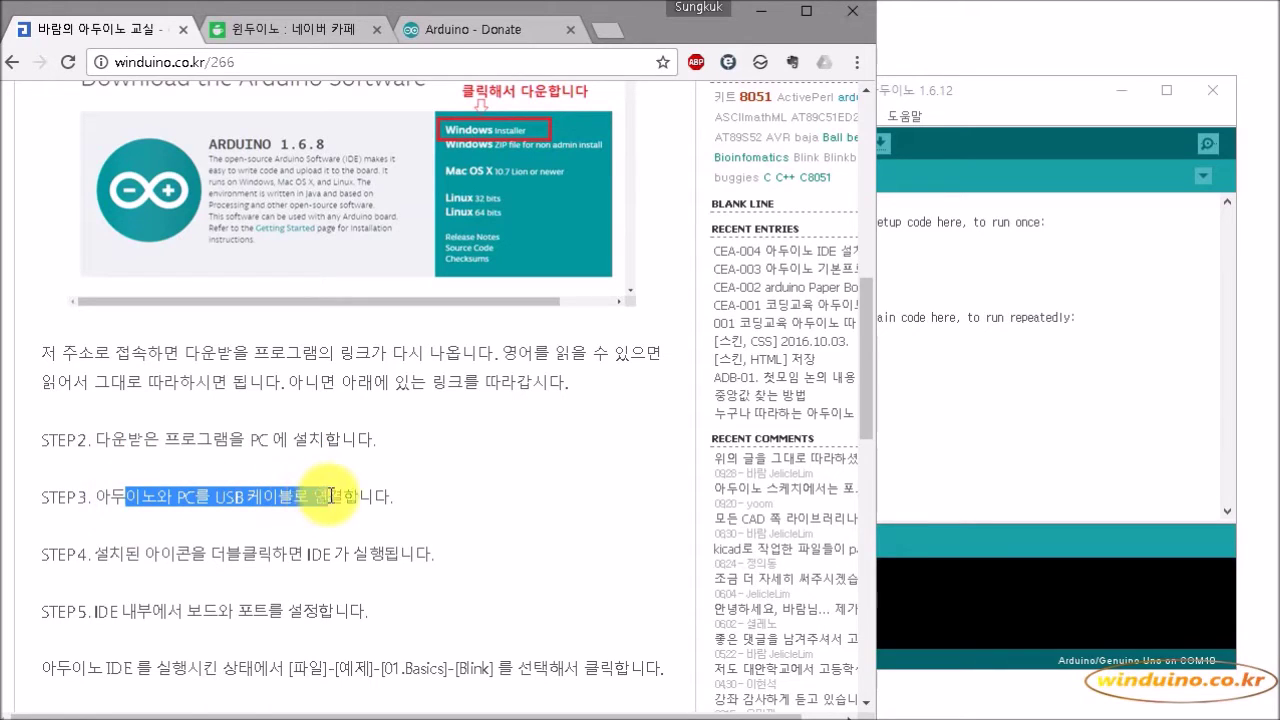
{"action": "left_click", "coordinate": [183, 504]}
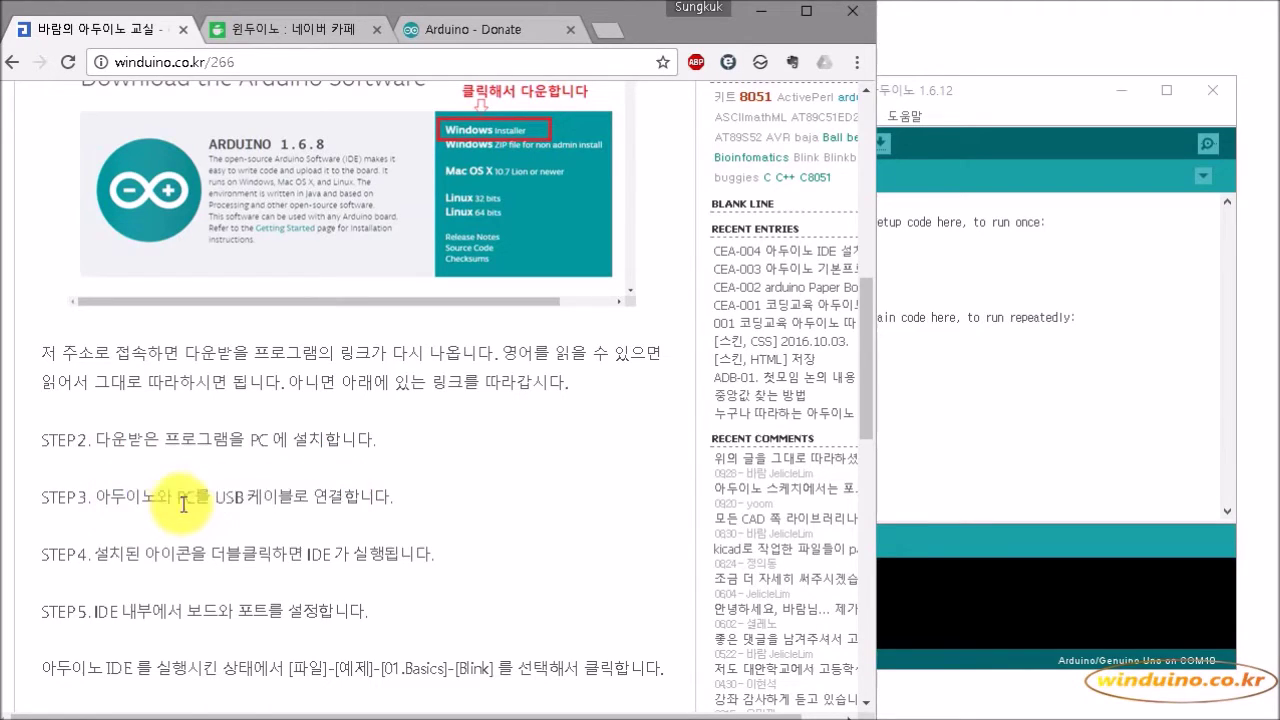
{"action": "left_click_drag", "start_coordinate": [125, 496], "coordinate": [344, 496]}
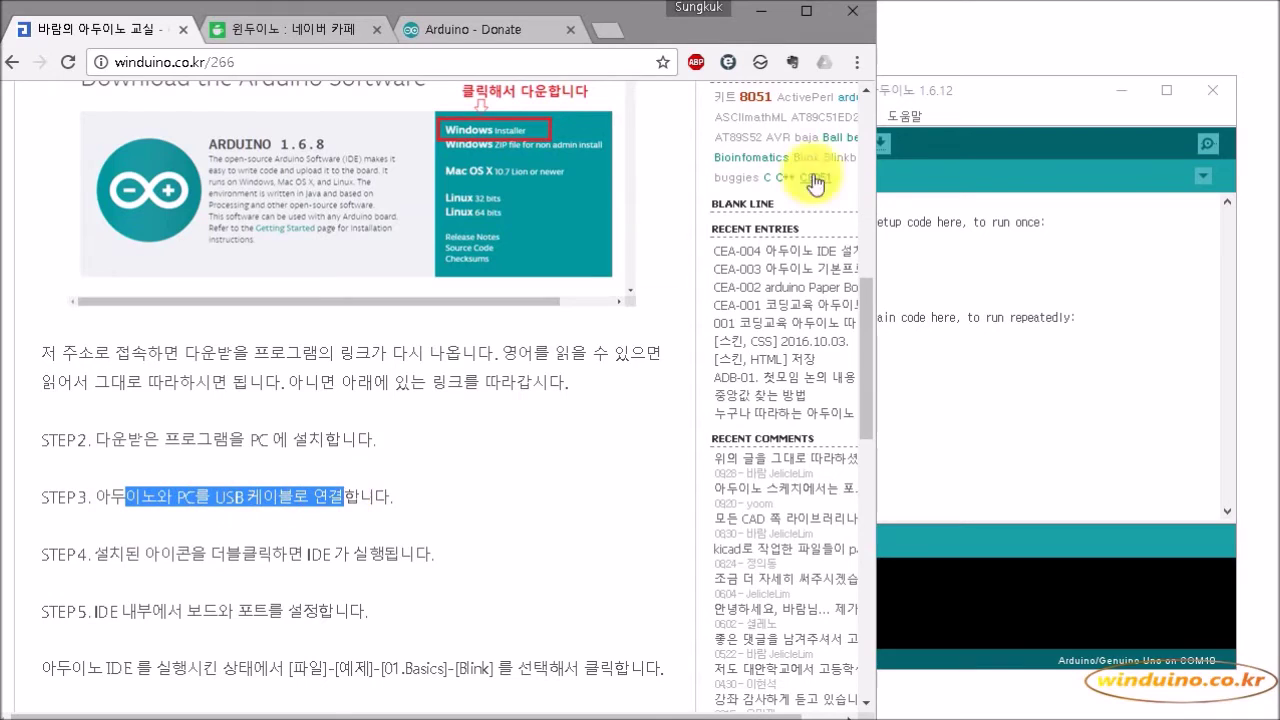
Step: Move the Arduino IDE window into the desktop's upper-right corner and narrow the browser window further beside it
{"action": "left_click_drag", "start_coordinate": [1031, 99], "coordinate": [1064, 24]}
{"action": "left_click", "coordinate": [650, 316]}
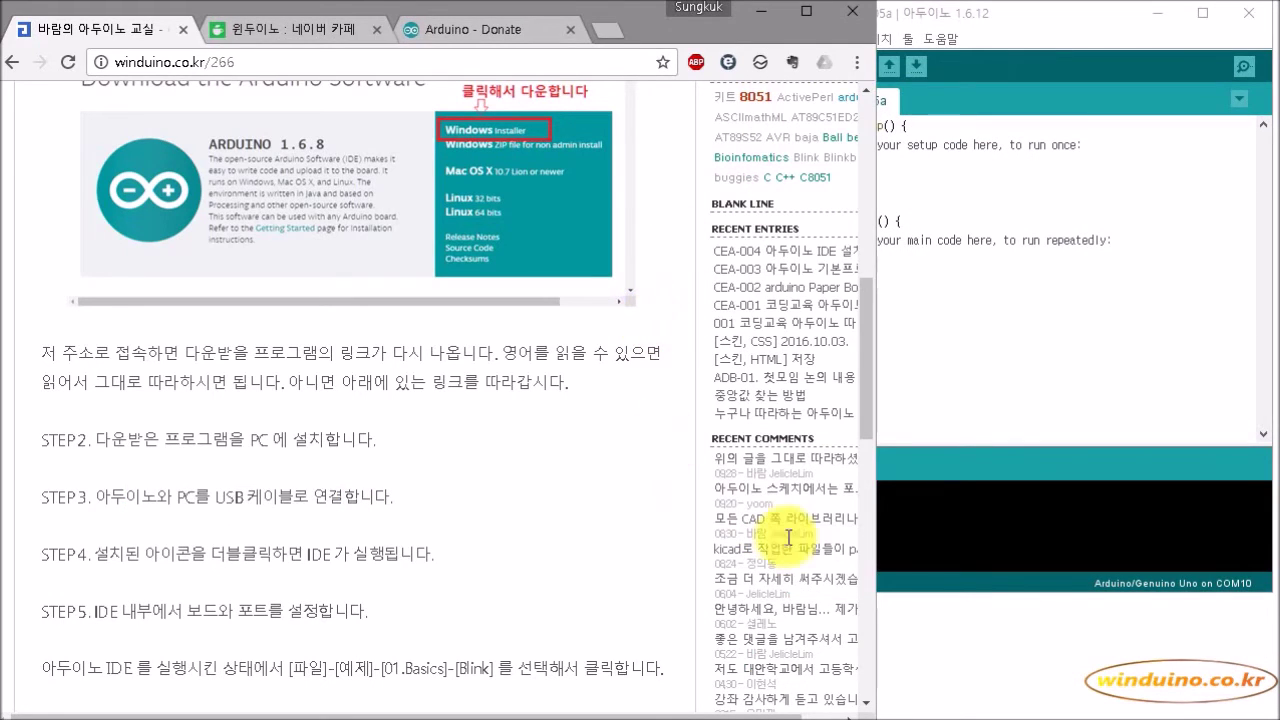
{"action": "left_click_drag", "start_coordinate": [876, 640], "coordinate": [777, 634]}
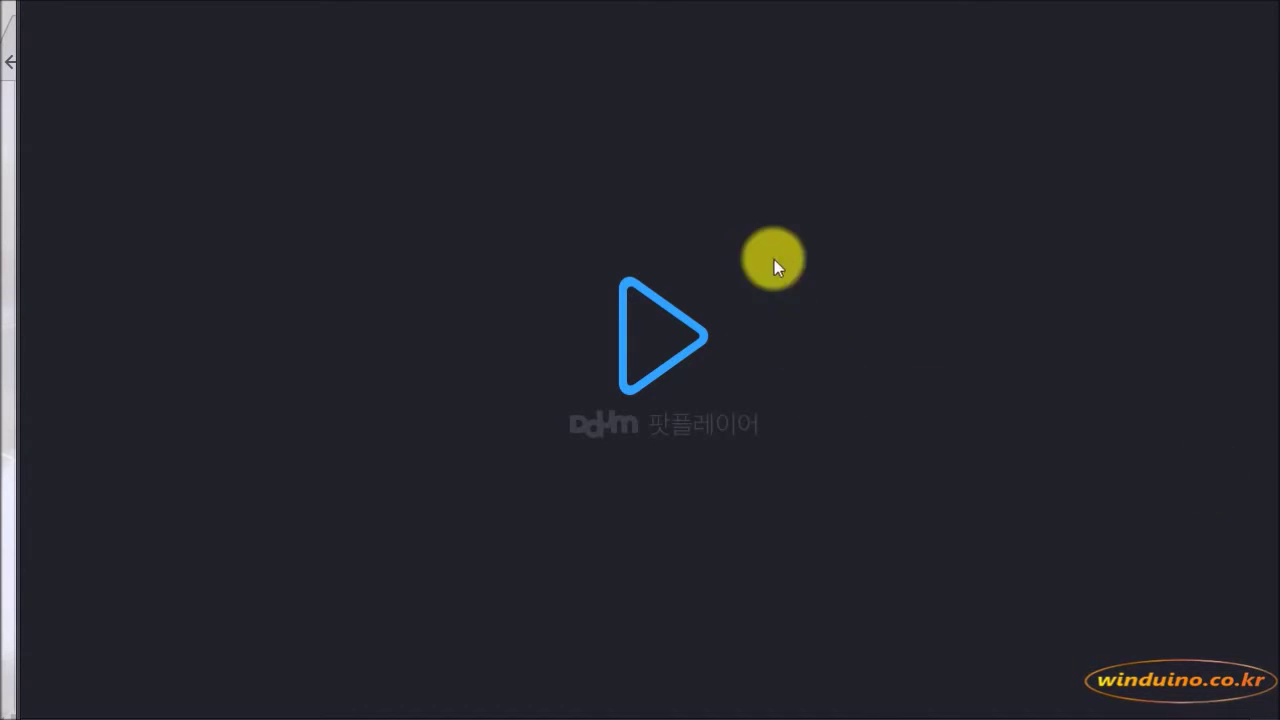
Step: Switch to PotPlayer, show the webcam feed of the Arduino board, and shrink its window to fit below the Arduino IDE
{"action": "right_click", "coordinate": [851, 128]}
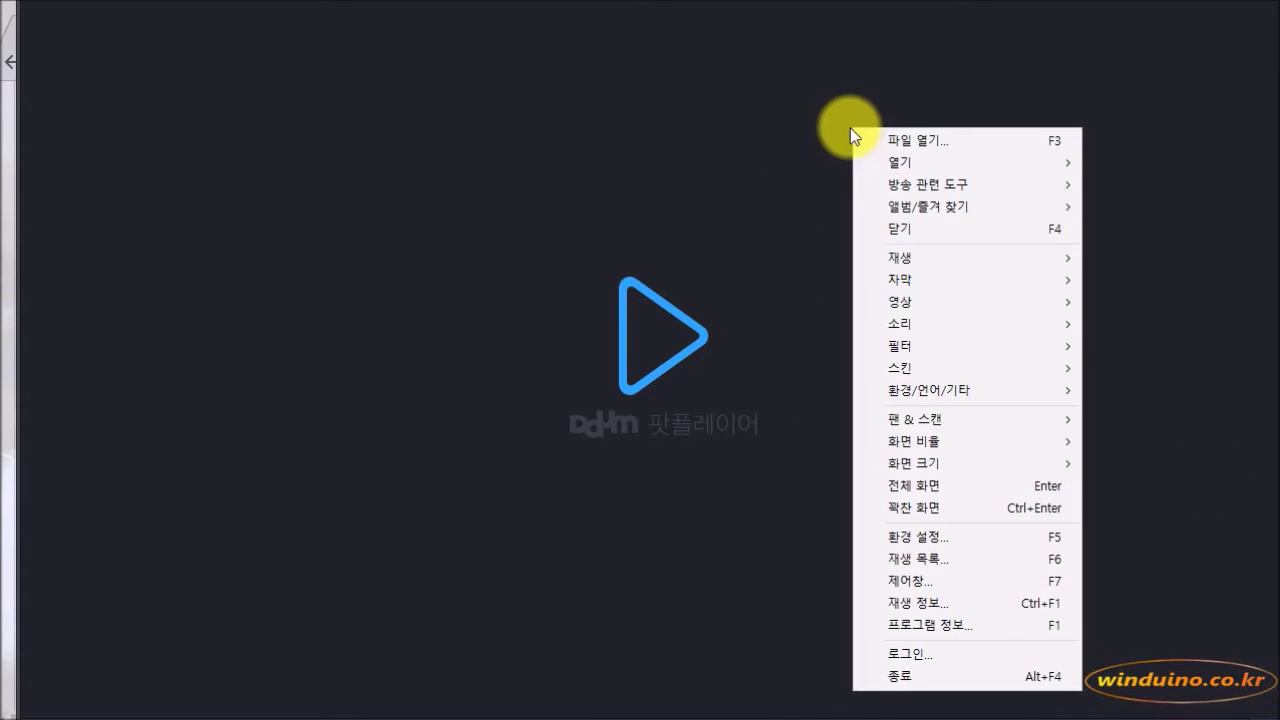
{"action": "mouse_move", "coordinate": [988, 161]}
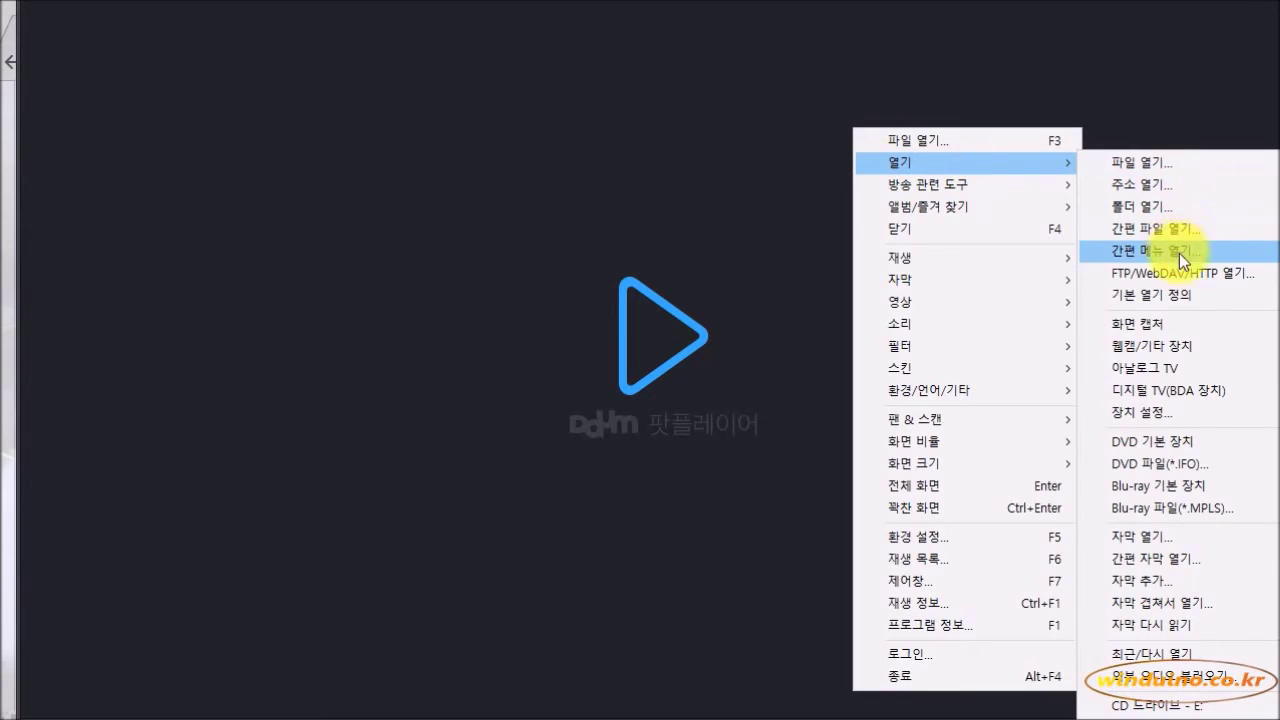
{"action": "left_click", "coordinate": [1201, 345]}
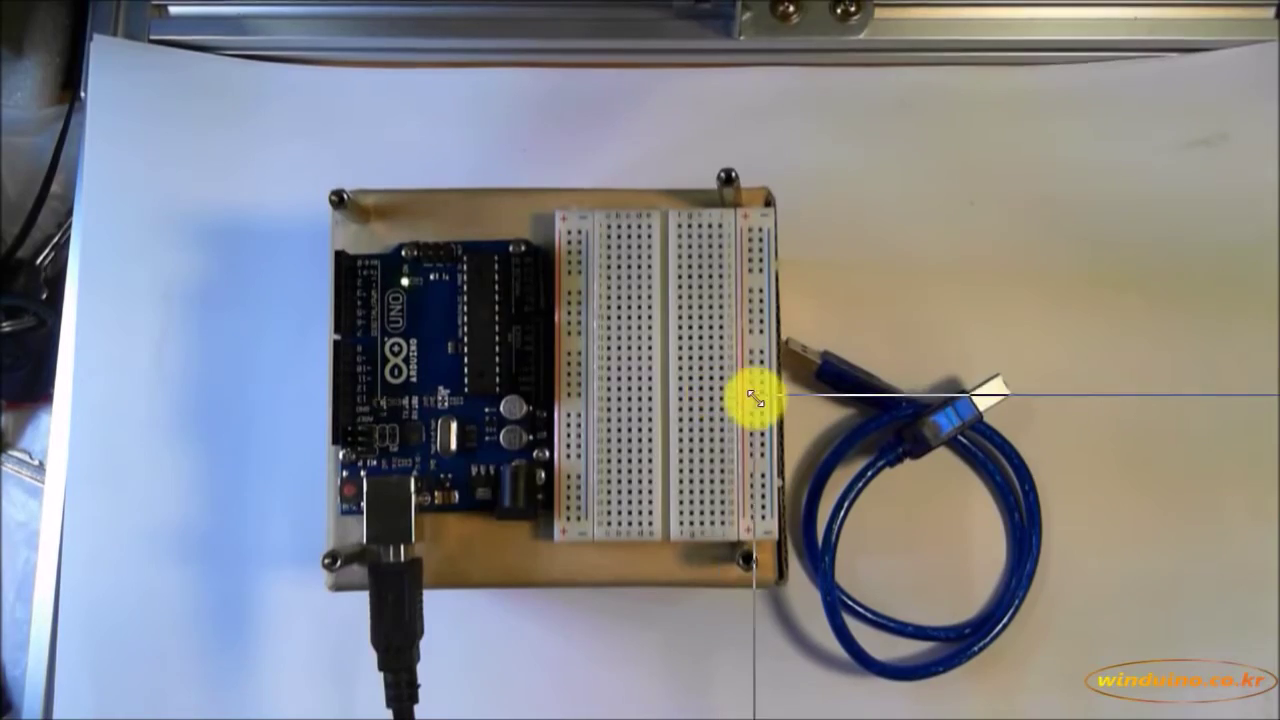
{"action": "double_click", "coordinate": [740, 391]}
{"action": "left_click_drag", "start_coordinate": [772, 401], "coordinate": [792, 423]}
{"action": "left_click", "coordinate": [879, 363]}
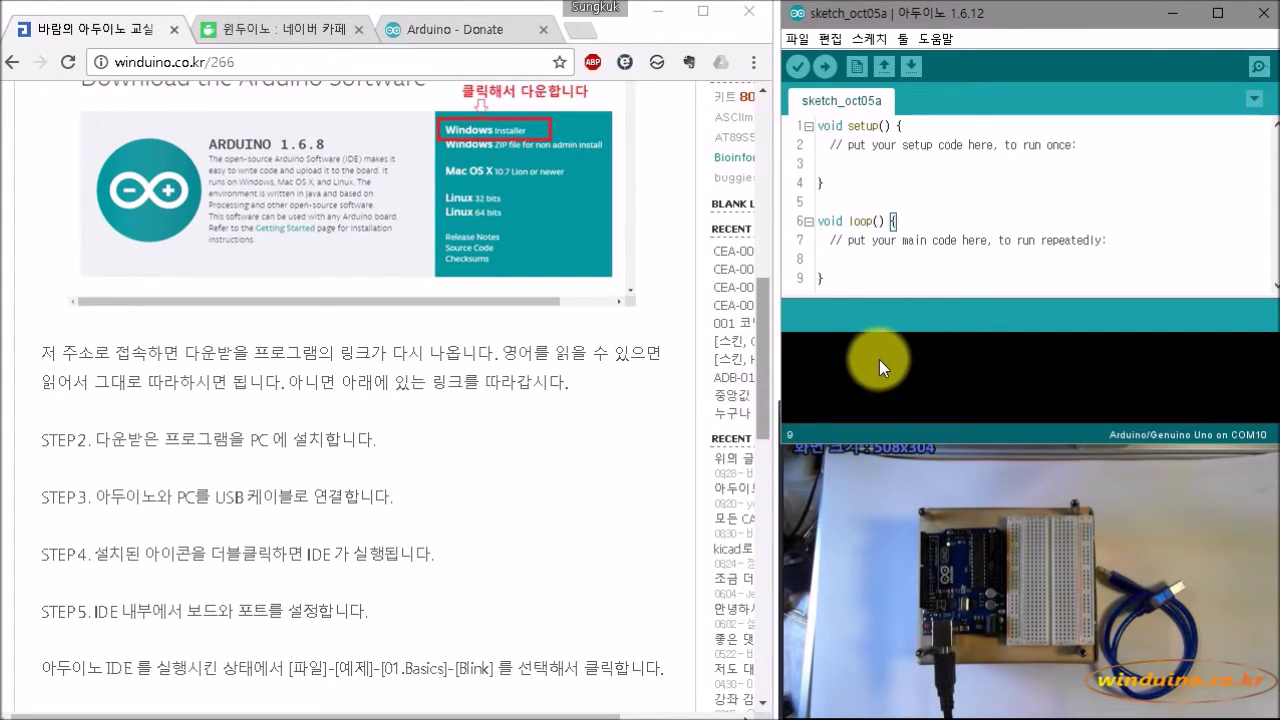
Step: Review STEP 4 and STEP 5 of the tutorial on starting the IDE and setting the board and port
{"action": "left_click", "coordinate": [840, 204]}
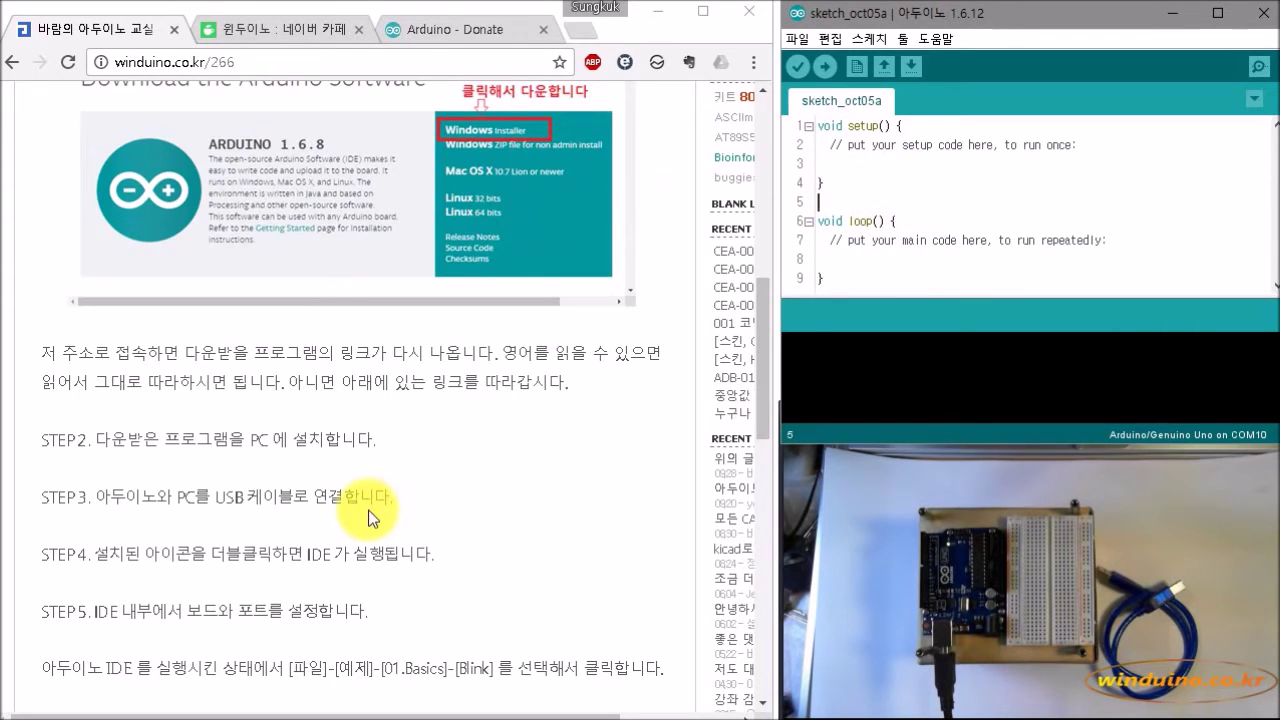
{"action": "left_click", "coordinate": [857, 278]}
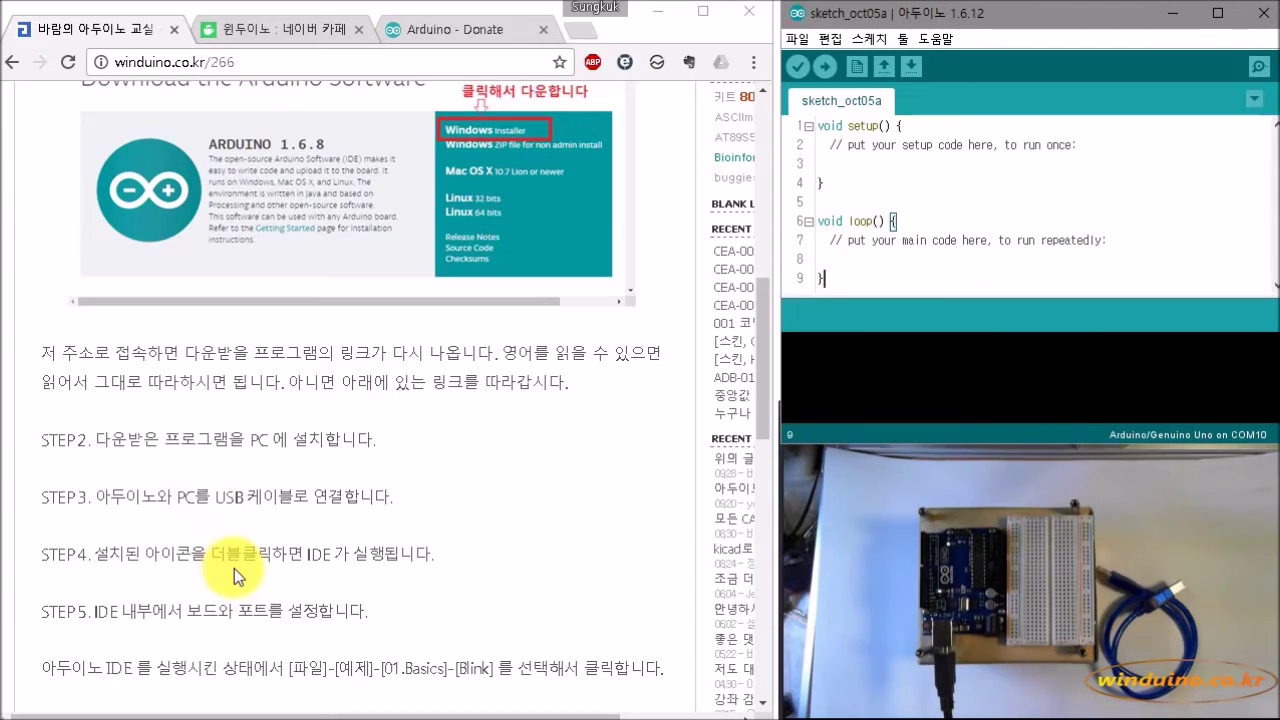
{"action": "left_click_drag", "start_coordinate": [227, 553], "coordinate": [399, 553]}
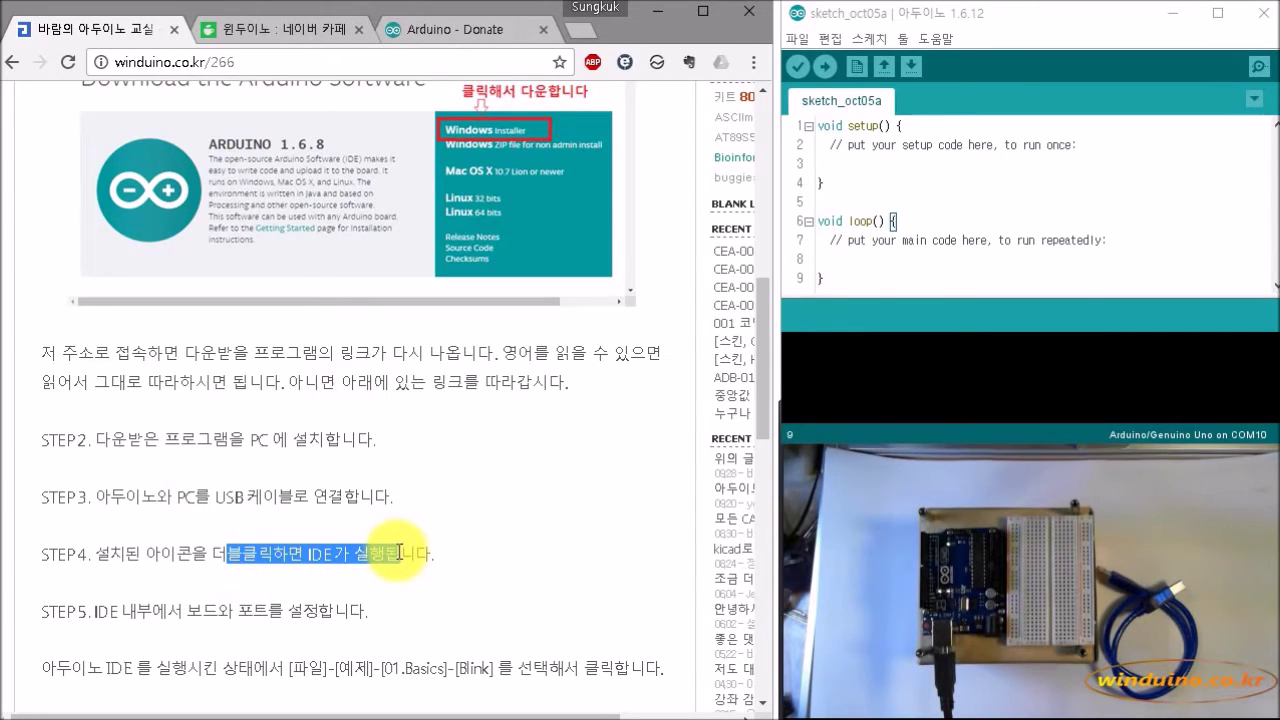
{"action": "left_click_drag", "start_coordinate": [95, 610], "coordinate": [337, 610]}
{"action": "left_click", "coordinate": [337, 610]}
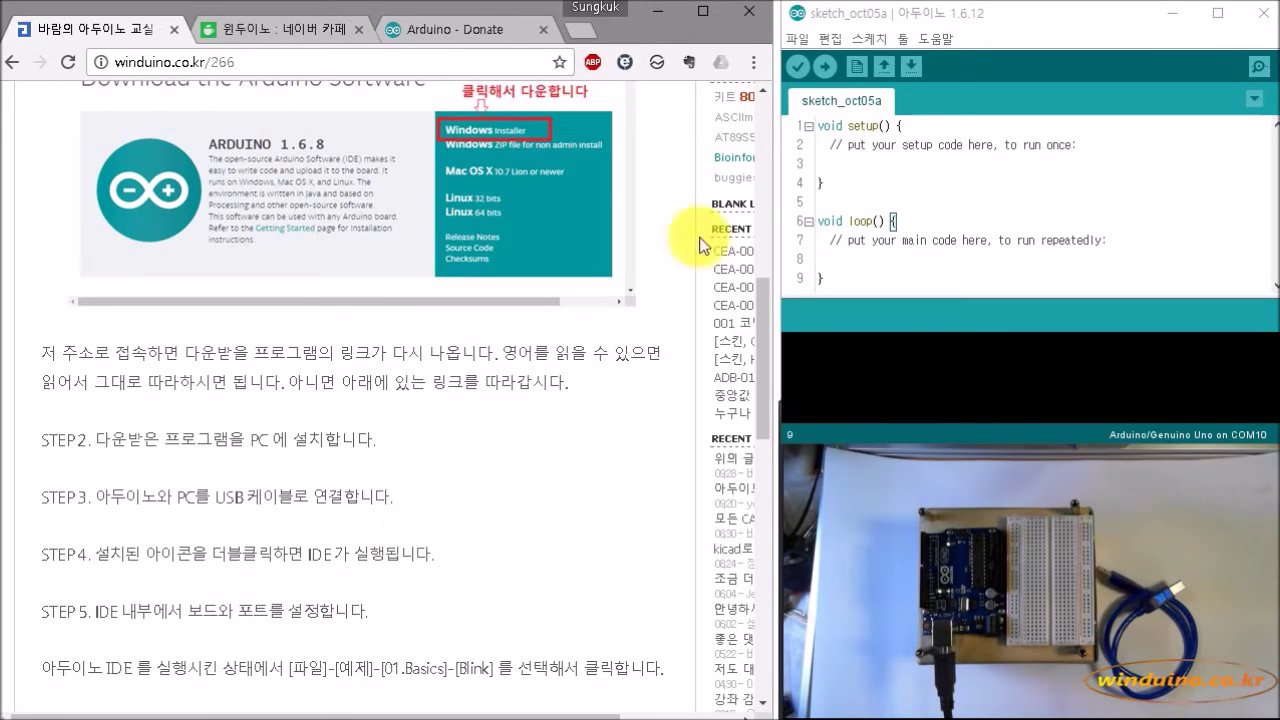
Step: Move the webcam window over the browser's lower-left area and enlarge the Arduino IDE window
{"action": "left_click", "coordinate": [904, 40]}
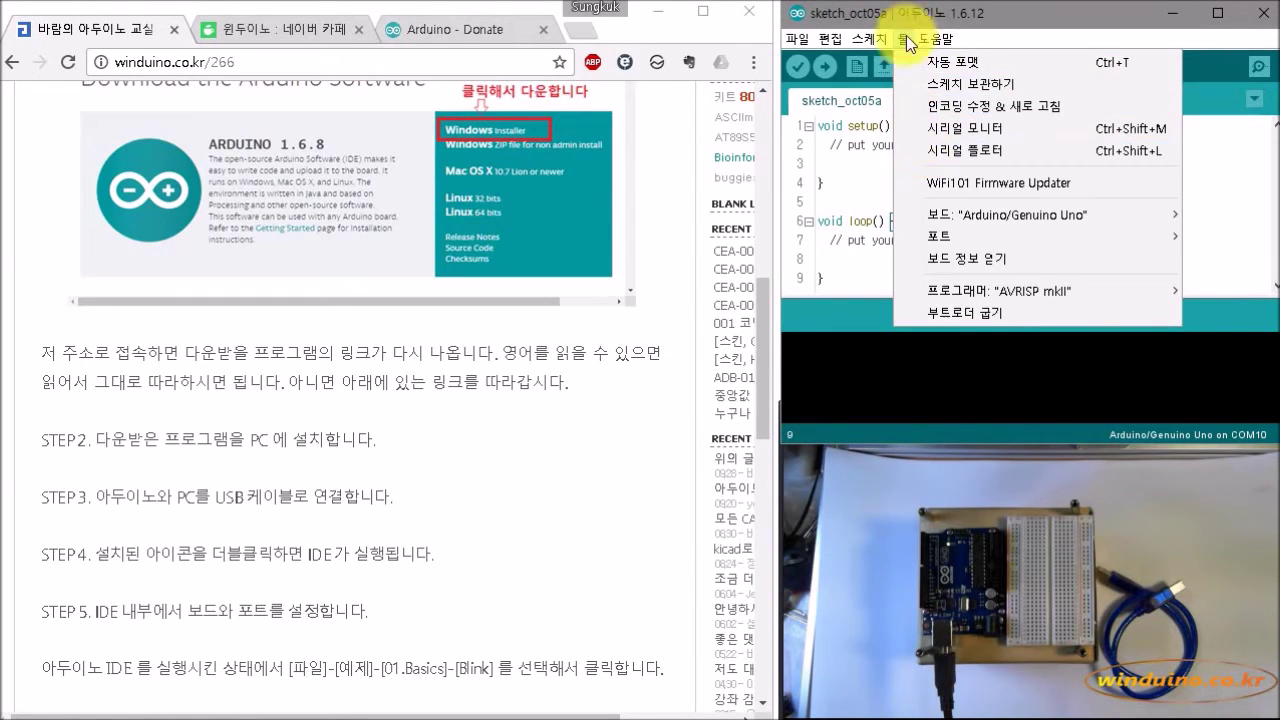
{"action": "left_click", "coordinate": [906, 37]}
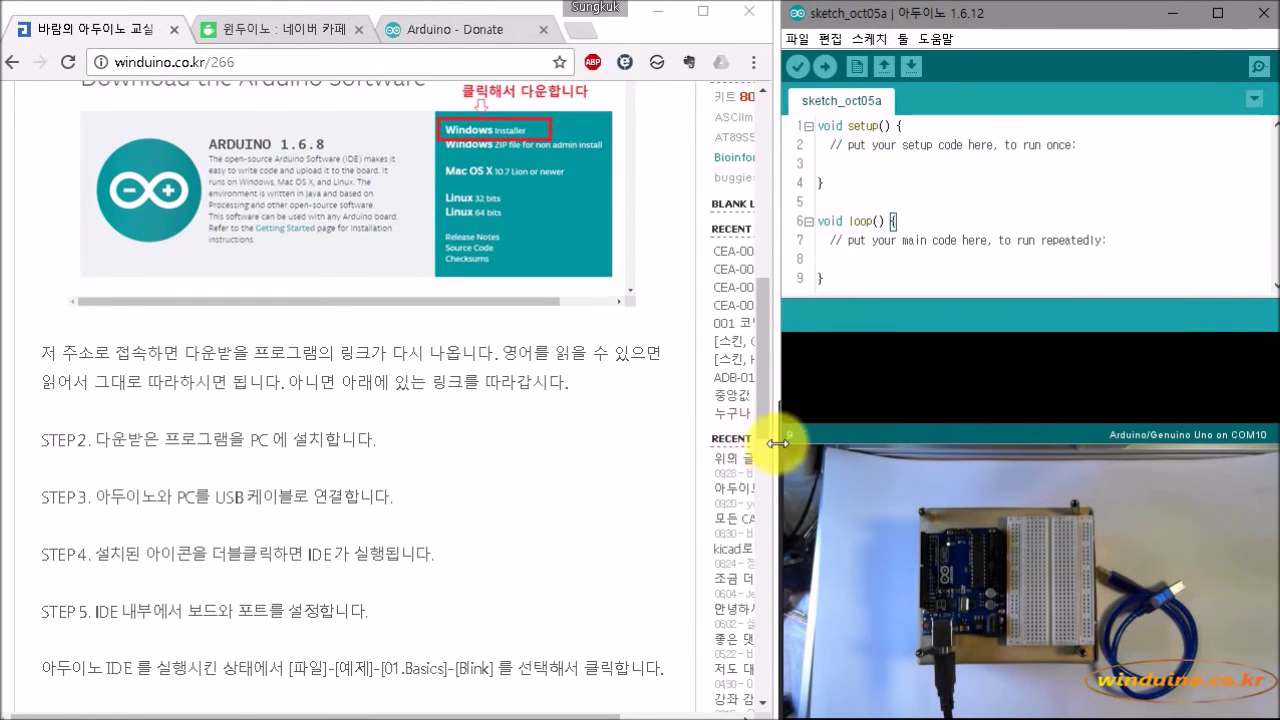
{"action": "left_click", "coordinate": [859, 501]}
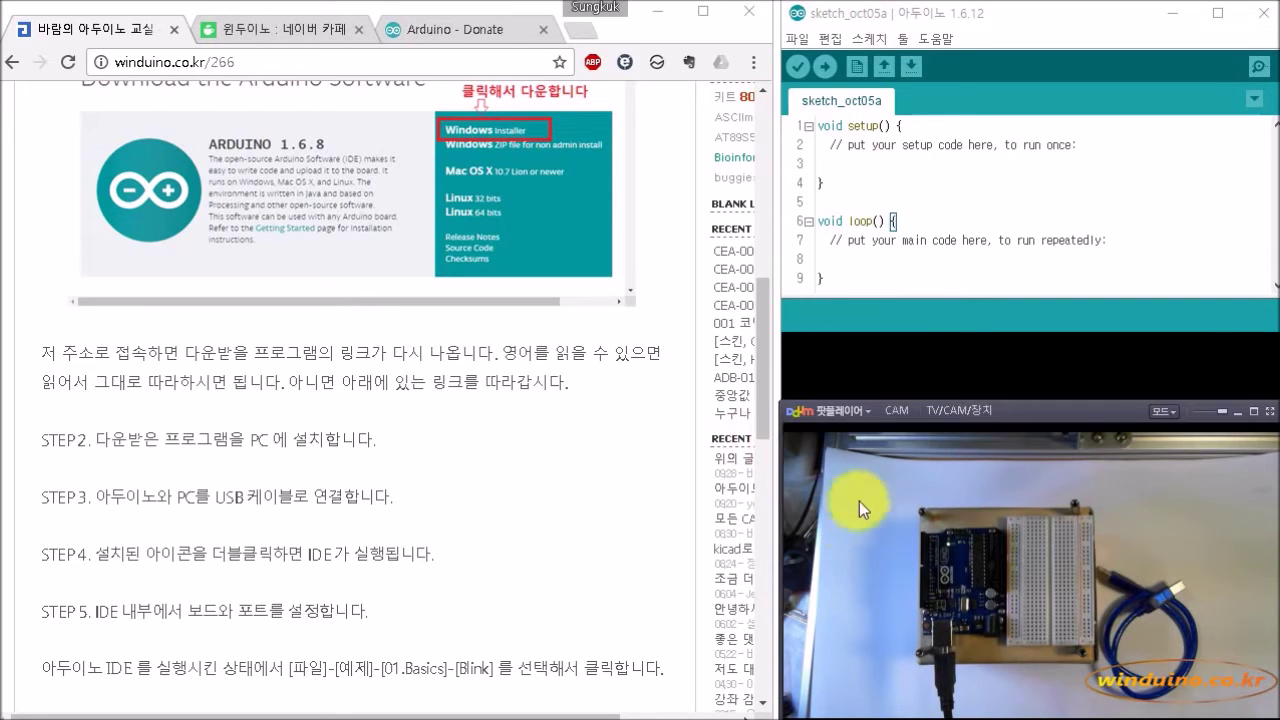
{"action": "left_click_drag", "start_coordinate": [941, 414], "coordinate": [156, 421]}
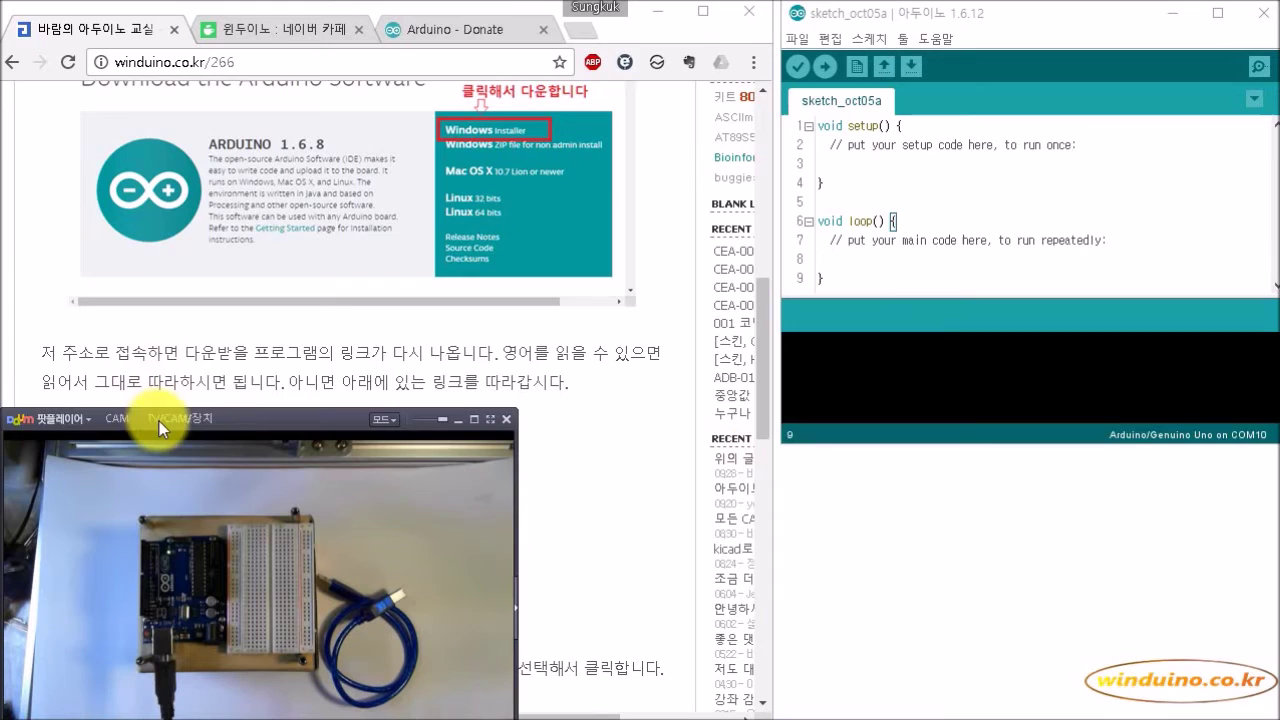
{"action": "left_click", "coordinate": [897, 221]}
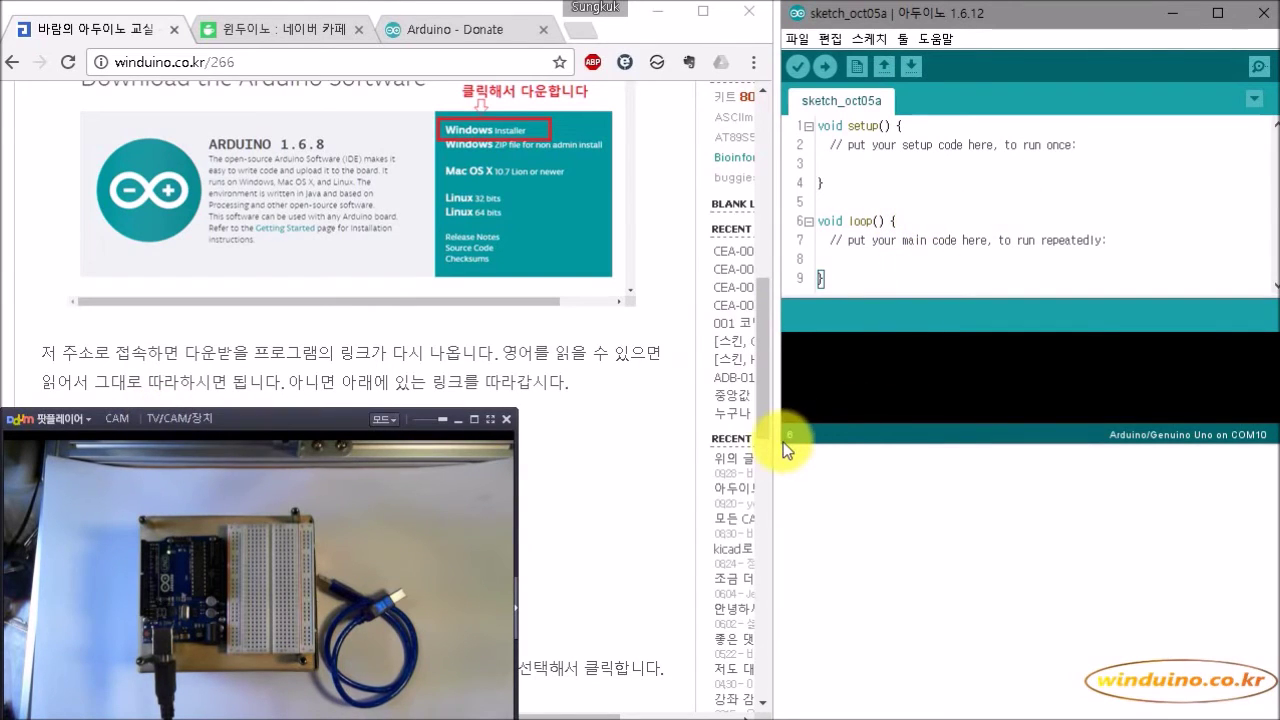
{"action": "left_click_drag", "start_coordinate": [783, 442], "coordinate": [666, 632]}
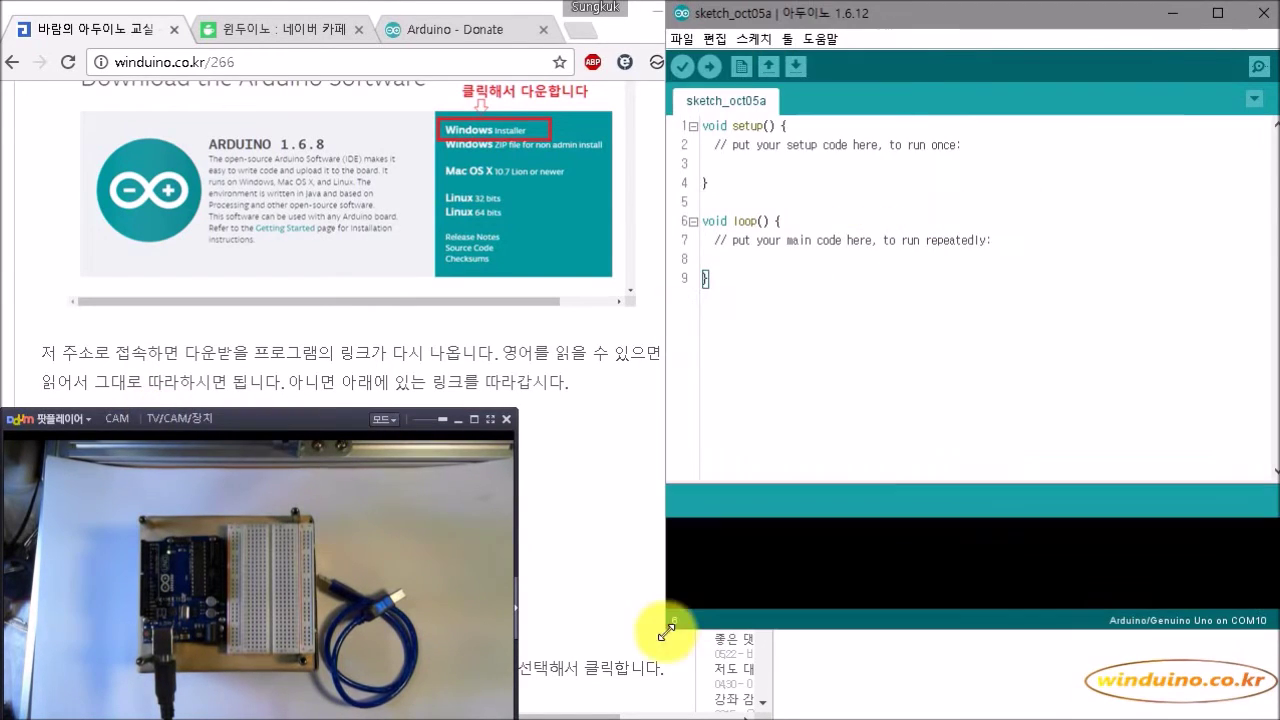
Step: Select Arduino/Genuino Uno as the board in the Arduino IDE
{"action": "left_click", "coordinate": [787, 39]}
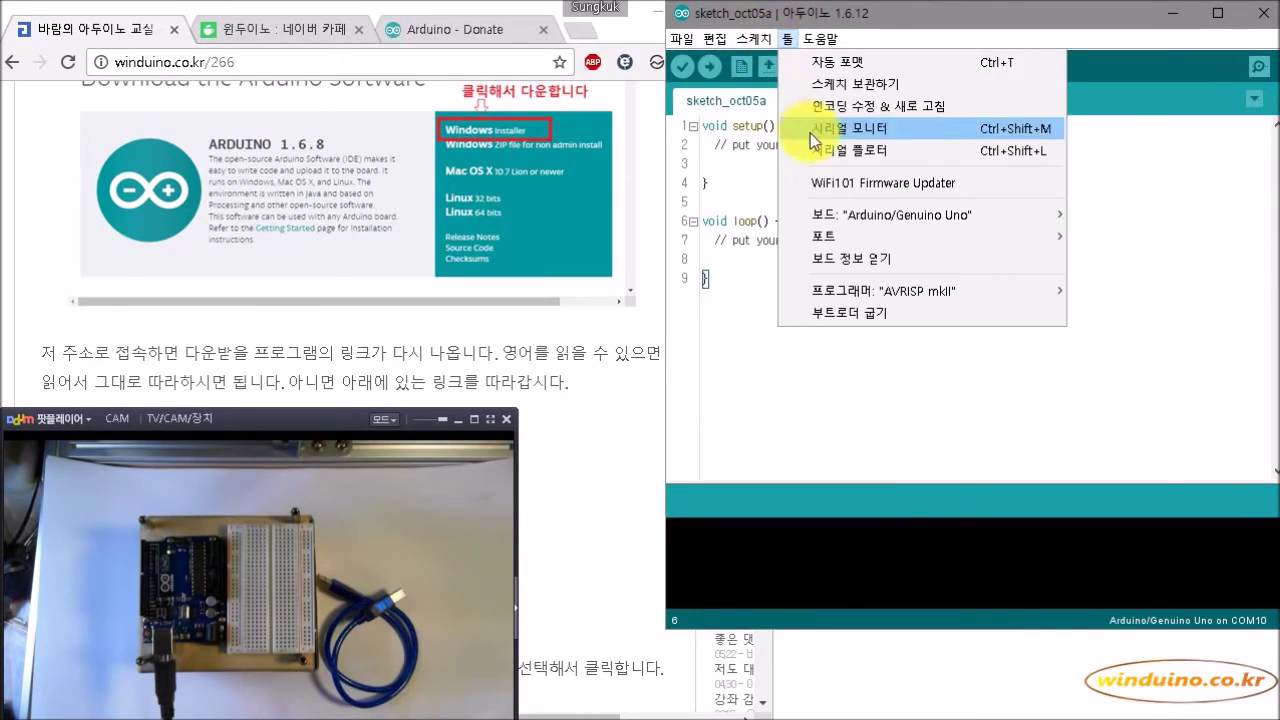
{"action": "mouse_move", "coordinate": [891, 218]}
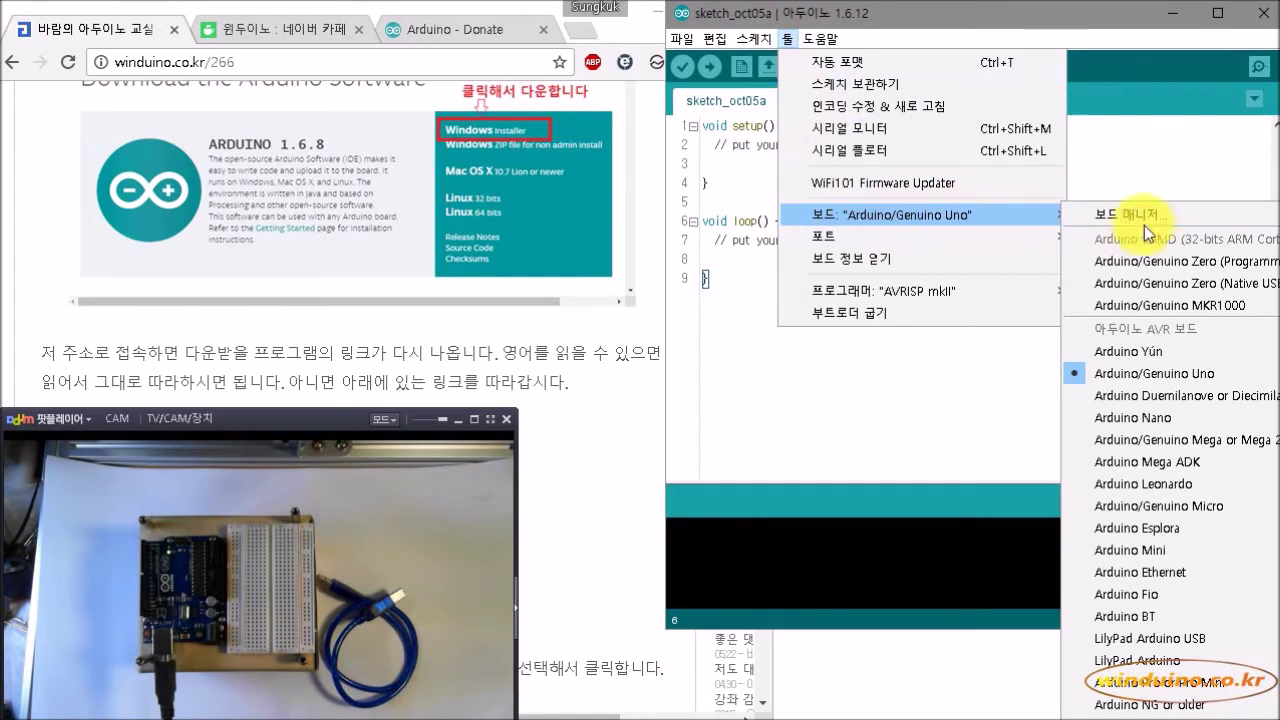
{"action": "left_click", "coordinate": [1221, 373]}
Step: Set the serial port to COM4 (Arduino/Genuino Uno) and check the board and port selections
{"action": "left_click", "coordinate": [787, 40]}
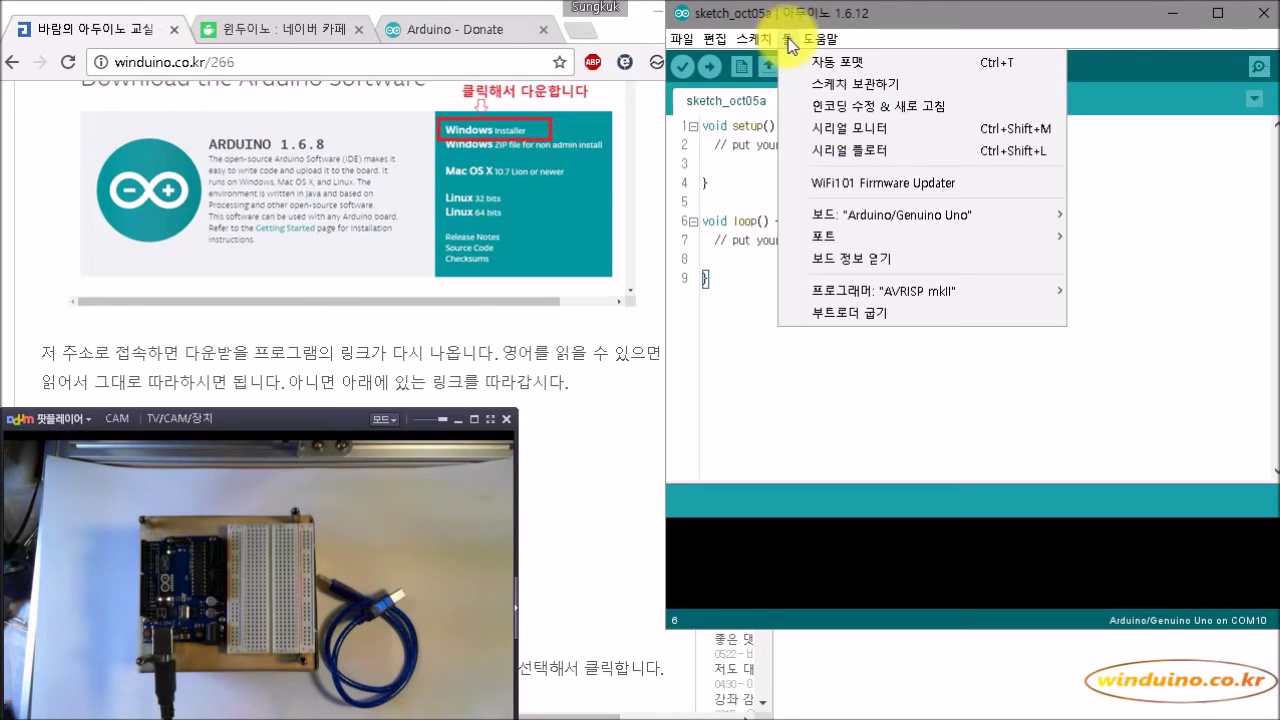
{"action": "mouse_move", "coordinate": [977, 240]}
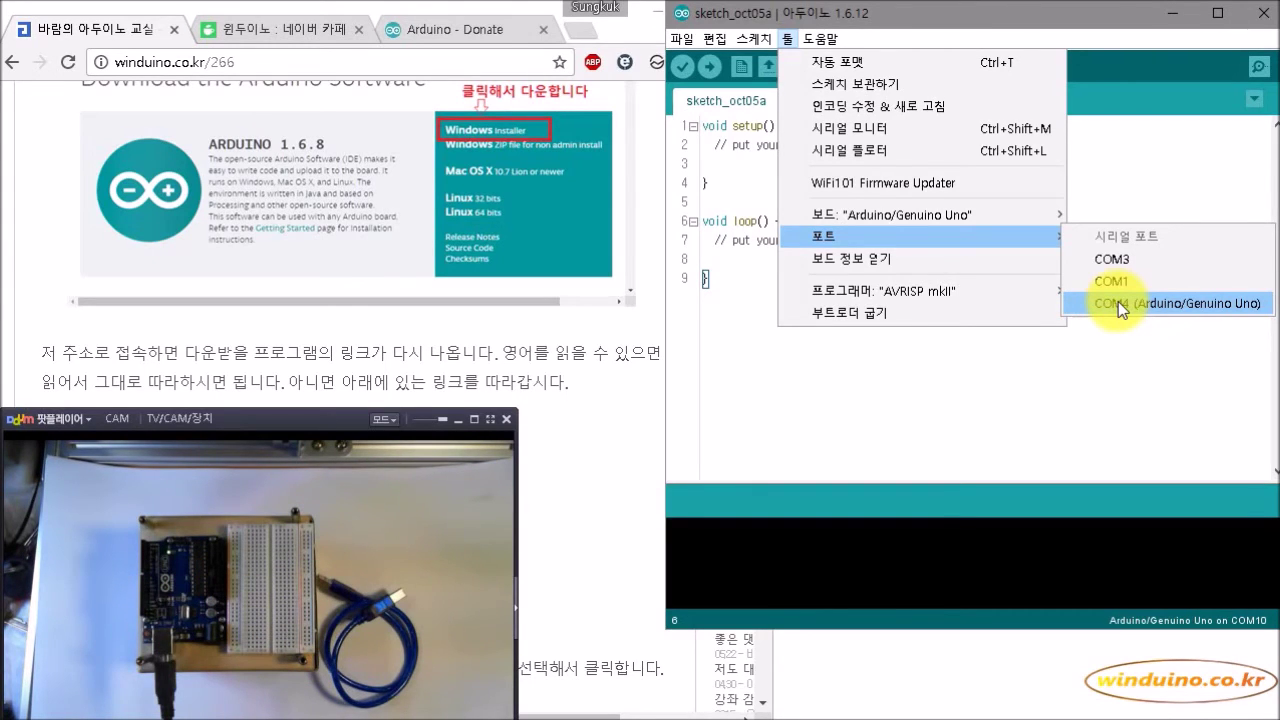
{"action": "left_click", "coordinate": [1201, 307]}
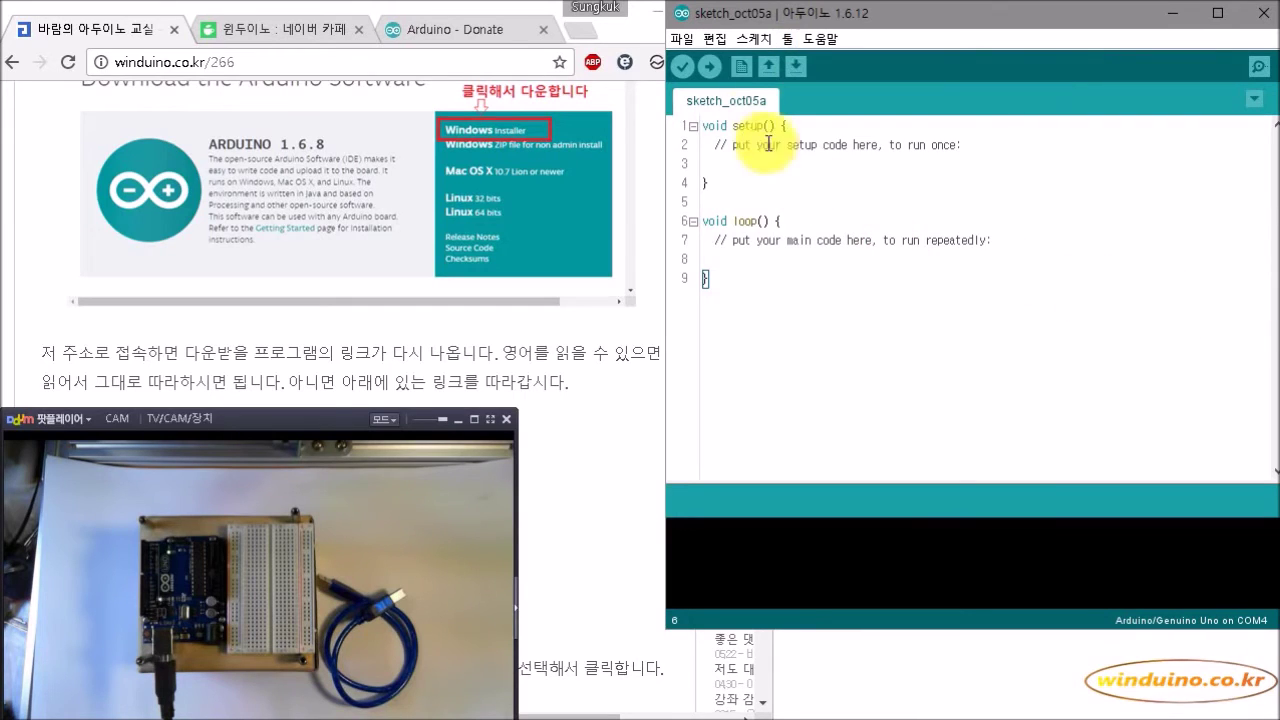
{"action": "left_click", "coordinate": [786, 40]}
{"action": "mouse_move", "coordinate": [898, 214]}
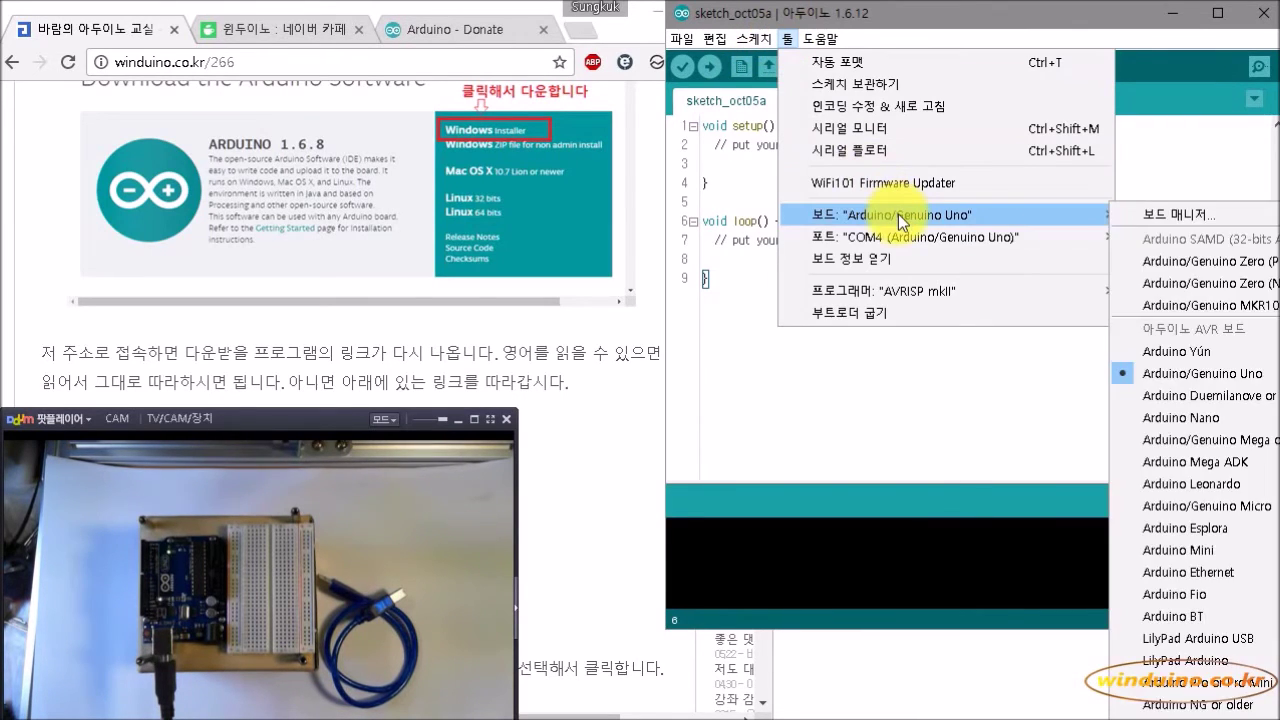
{"action": "mouse_move", "coordinate": [907, 235]}
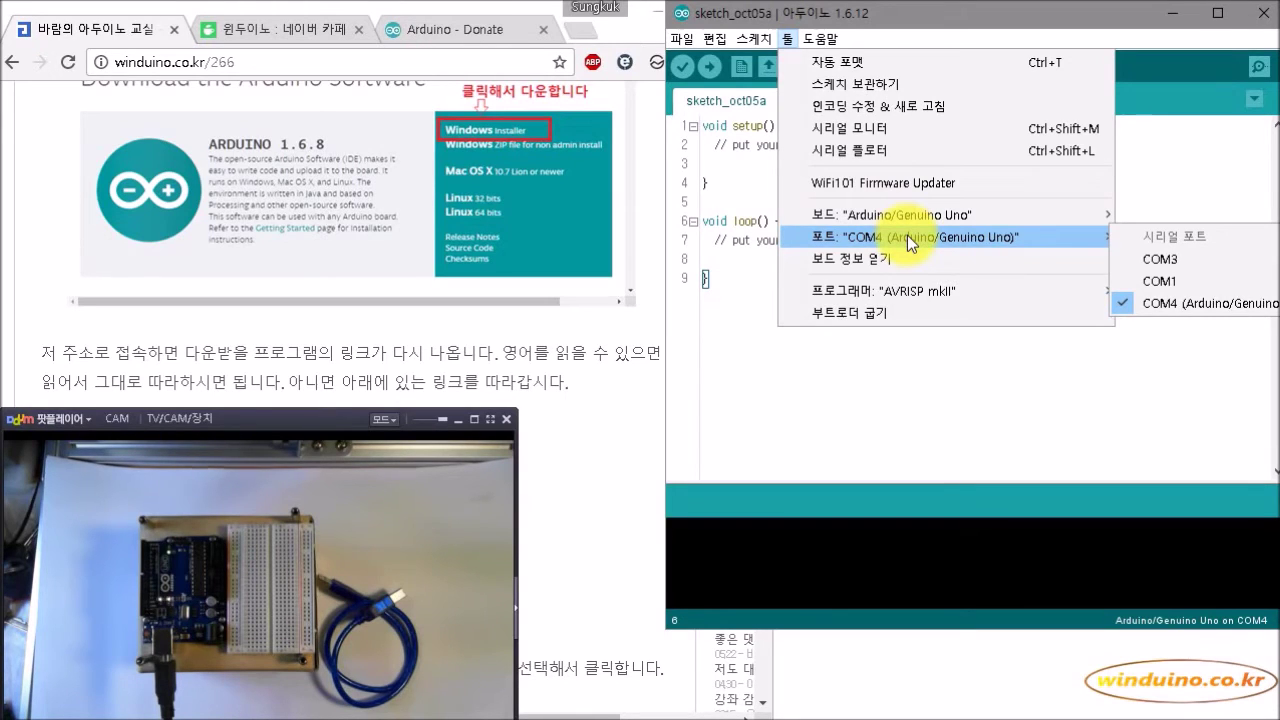
{"action": "left_click", "coordinate": [723, 198]}
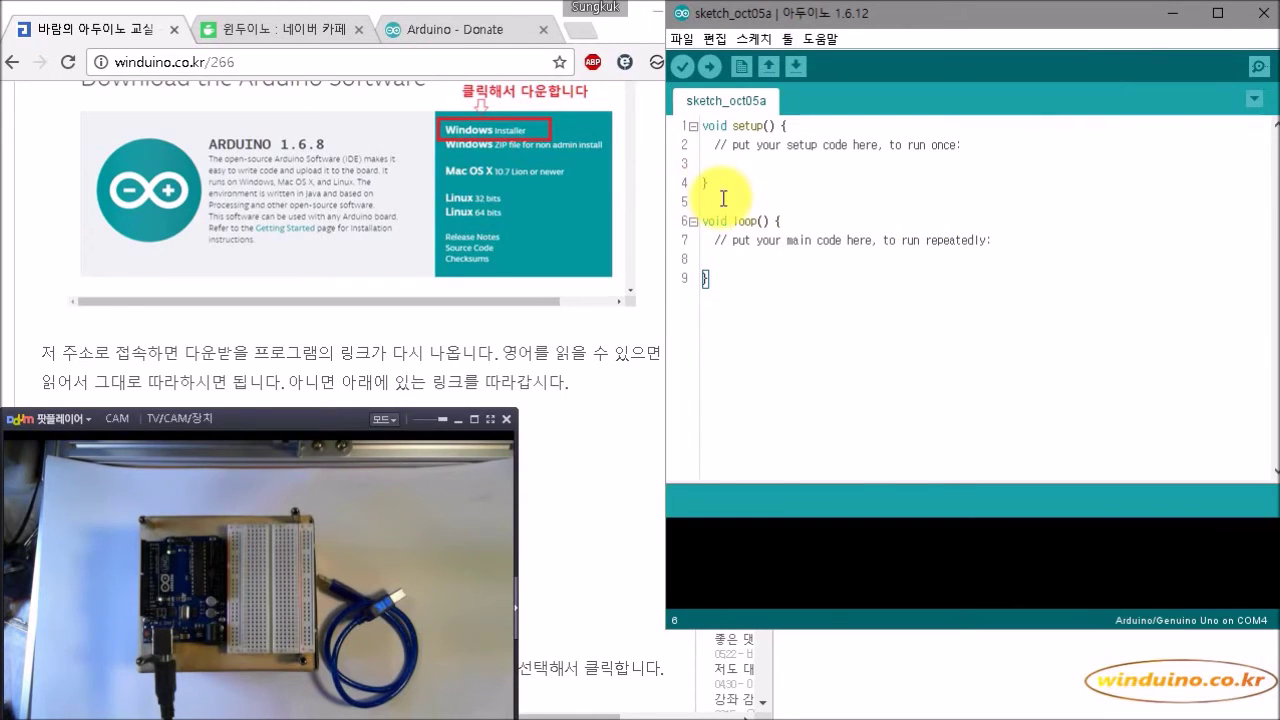
Step: Move the webcam window off the tutorial text and review the tutorial's instructions from STEP 5 through opening the Blink example
{"action": "left_click_drag", "start_coordinate": [338, 420], "coordinate": [1100, 408]}
{"action": "left_click_drag", "start_coordinate": [1107, 403], "coordinate": [1107, 402]}
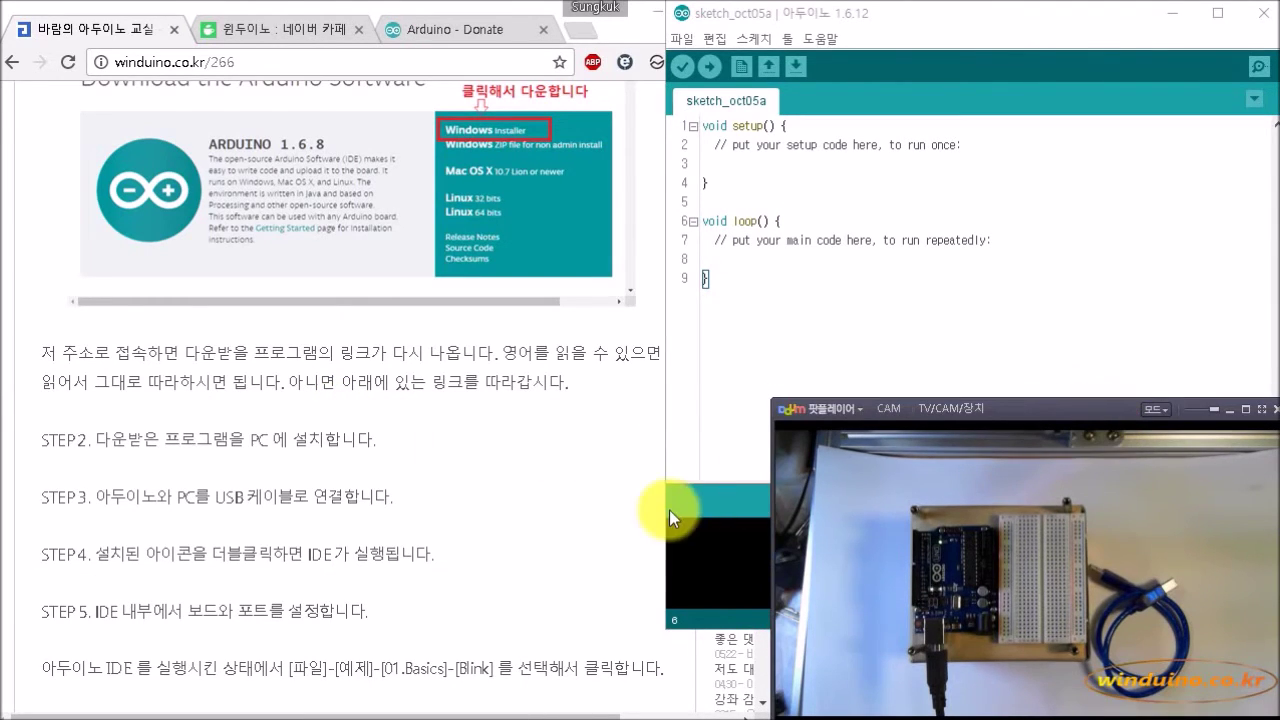
{"action": "left_click", "coordinate": [354, 503]}
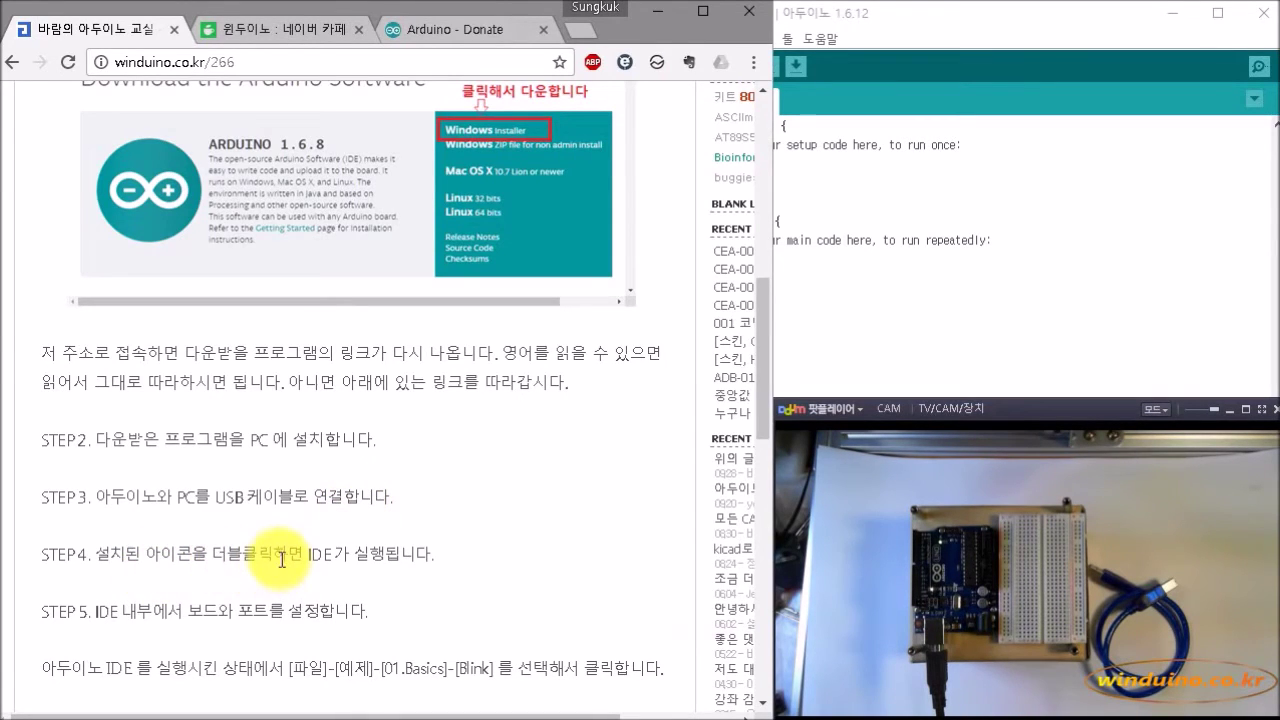
{"action": "left_click_drag", "start_coordinate": [183, 610], "coordinate": [350, 610]}
{"action": "left_click_drag", "start_coordinate": [134, 668], "coordinate": [497, 670]}
{"action": "left_click", "coordinate": [370, 668]}
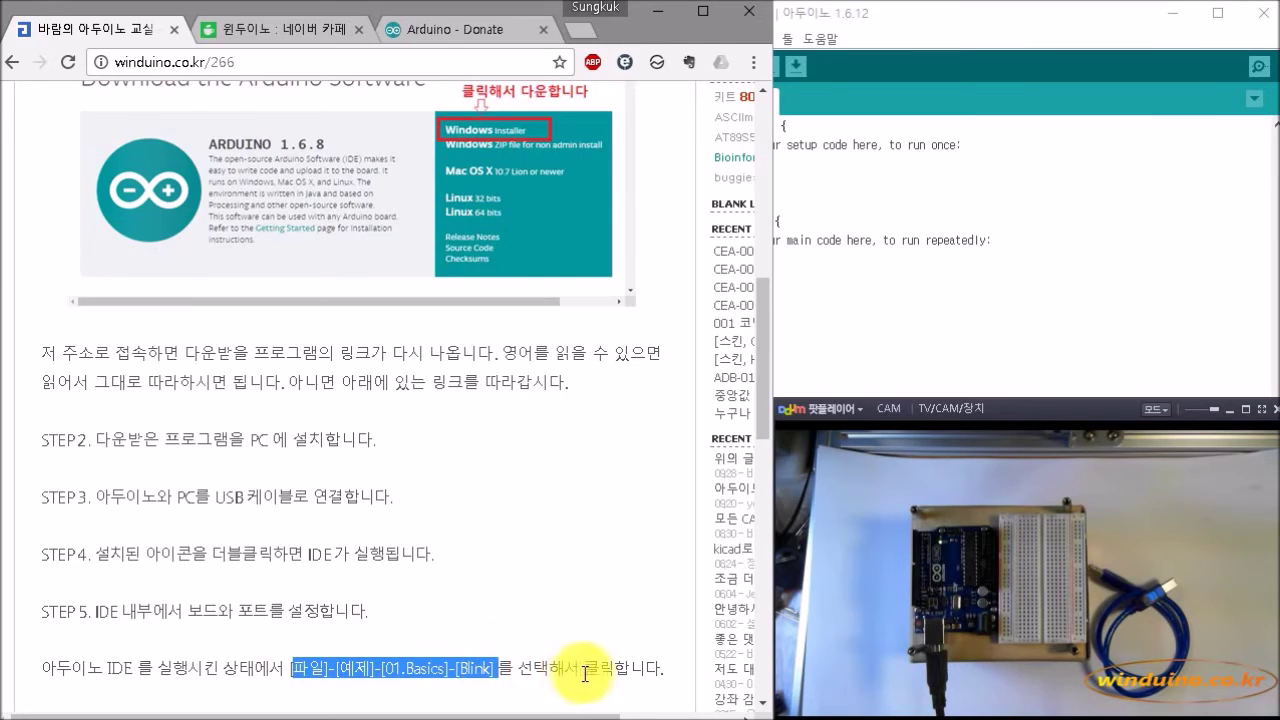
{"action": "scroll", "coordinate": [585, 665], "scroll_direction": "down", "scroll_amount": 3}
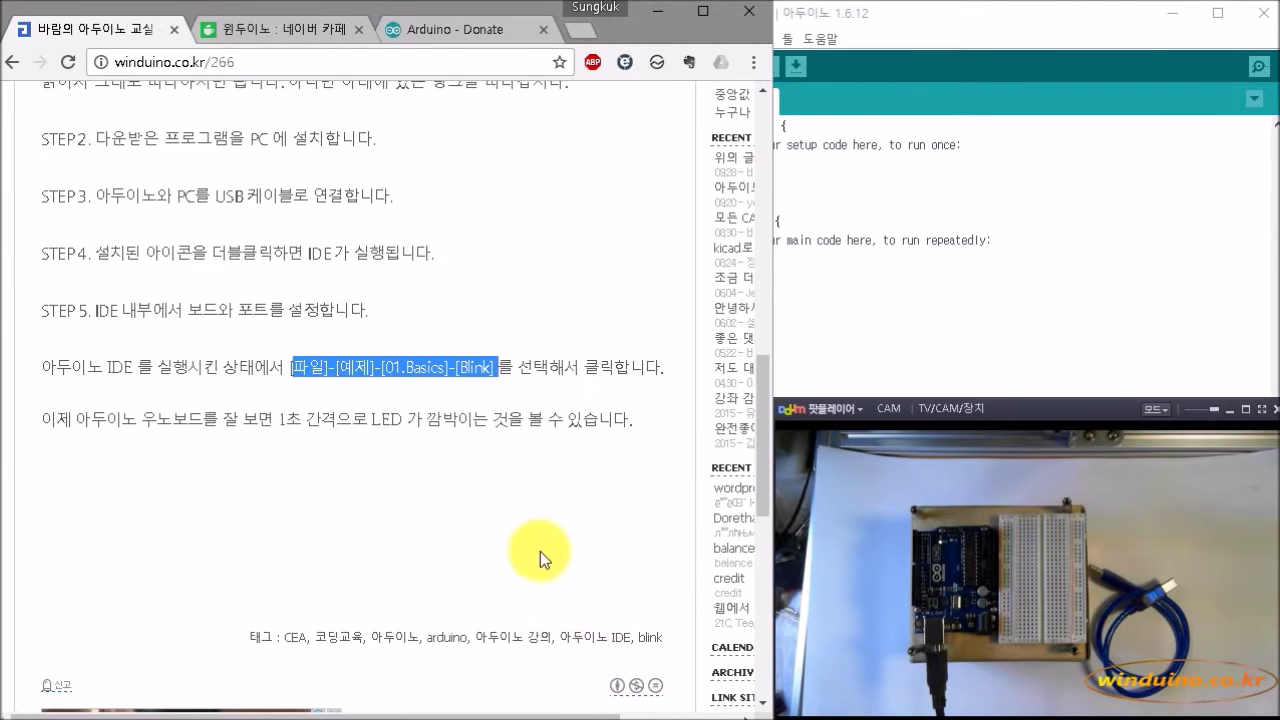
{"action": "scroll", "coordinate": [540, 549], "scroll_direction": "up", "scroll_amount": 1}
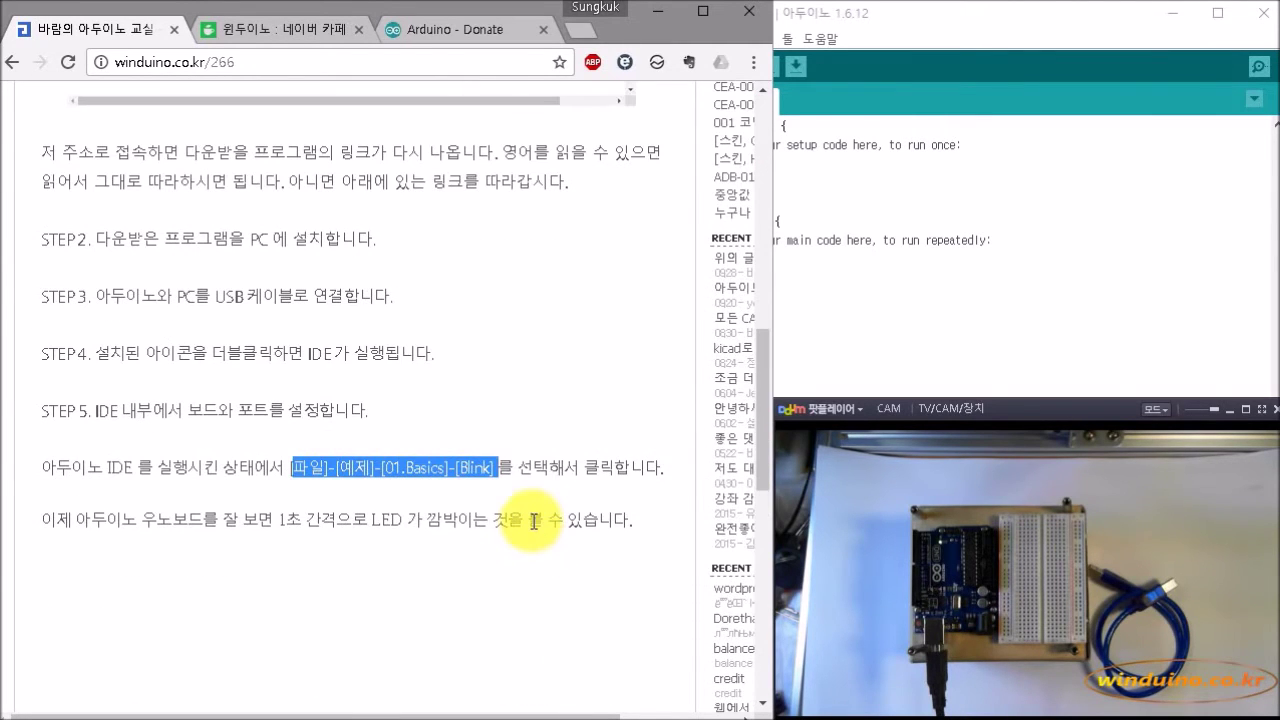
Step: Bring the Arduino IDE to the front, narrow its window slightly and shift it to overlap the tutorial page
{"action": "left_click", "coordinate": [867, 205]}
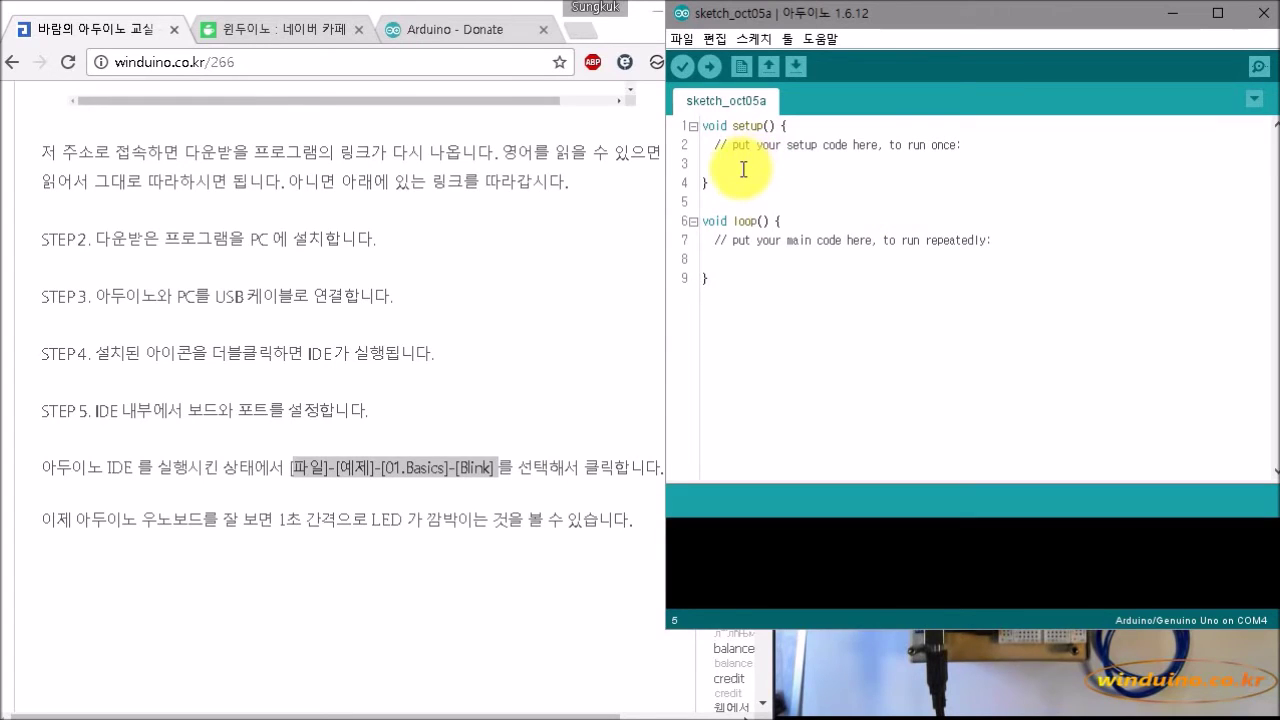
{"action": "left_click_drag", "start_coordinate": [672, 285], "coordinate": [694, 284]}
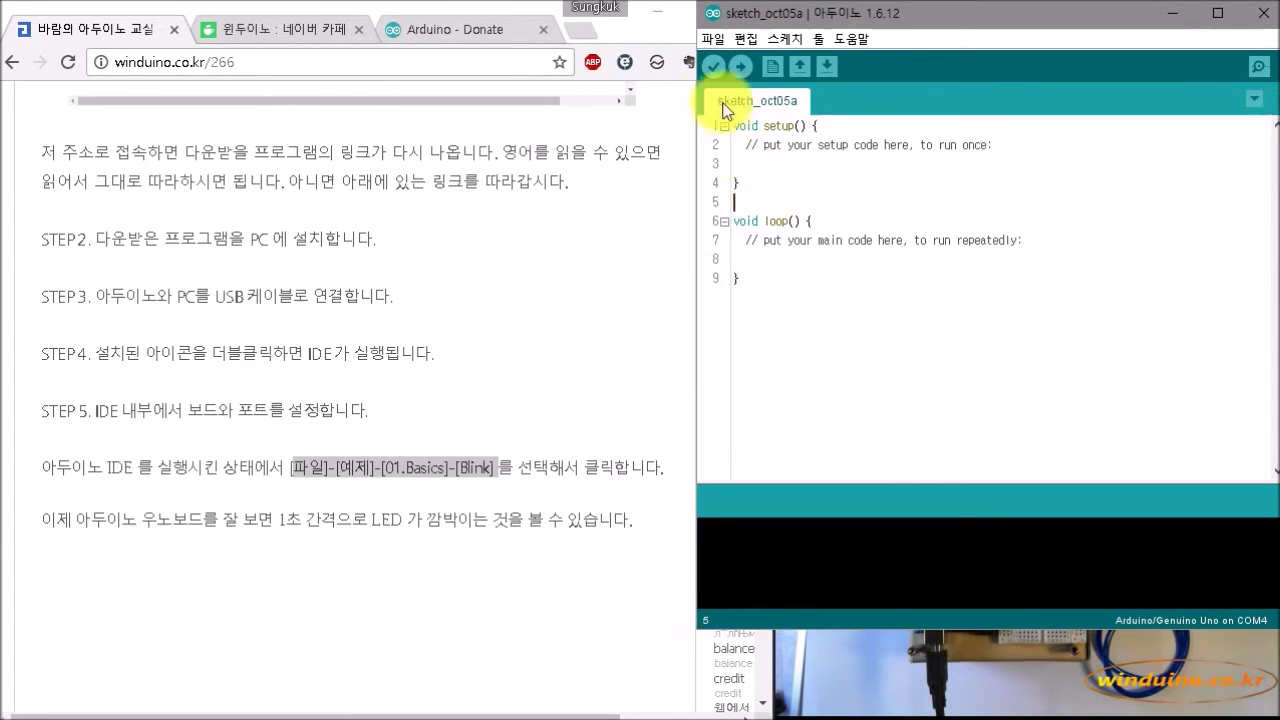
{"action": "left_click", "coordinate": [712, 39]}
{"action": "mouse_move", "coordinate": [778, 145]}
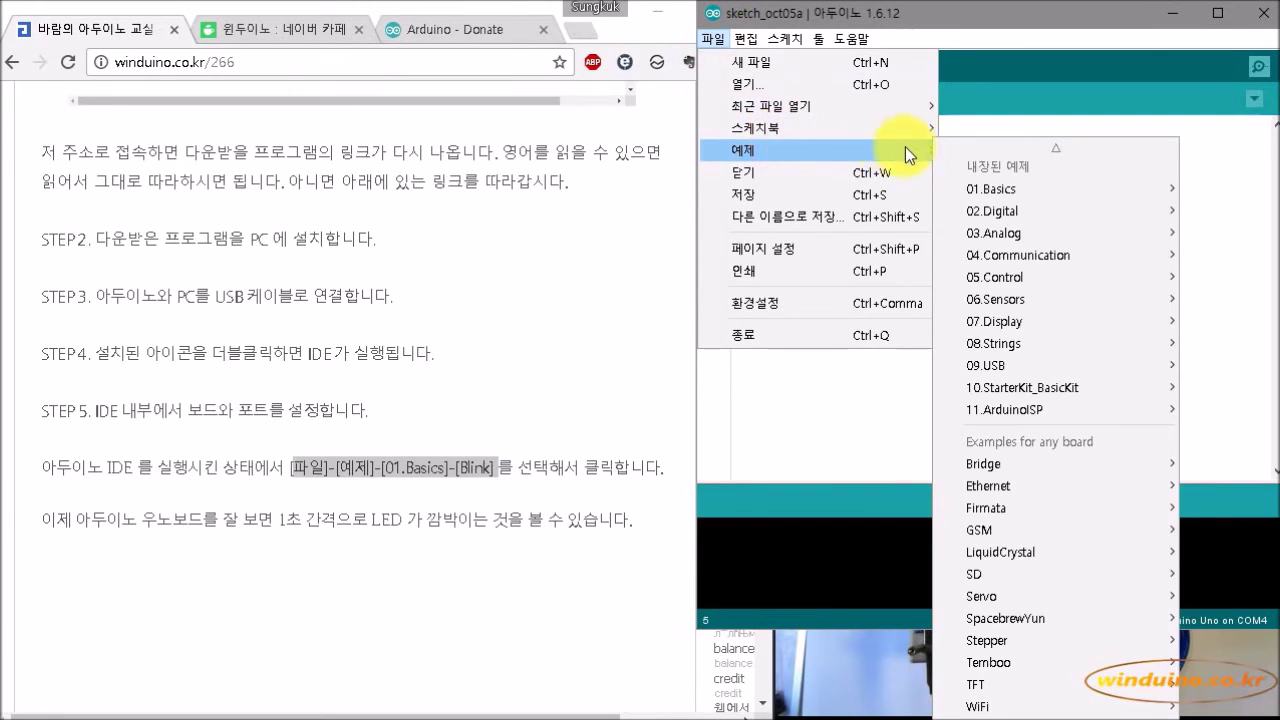
{"action": "mouse_move", "coordinate": [1049, 195]}
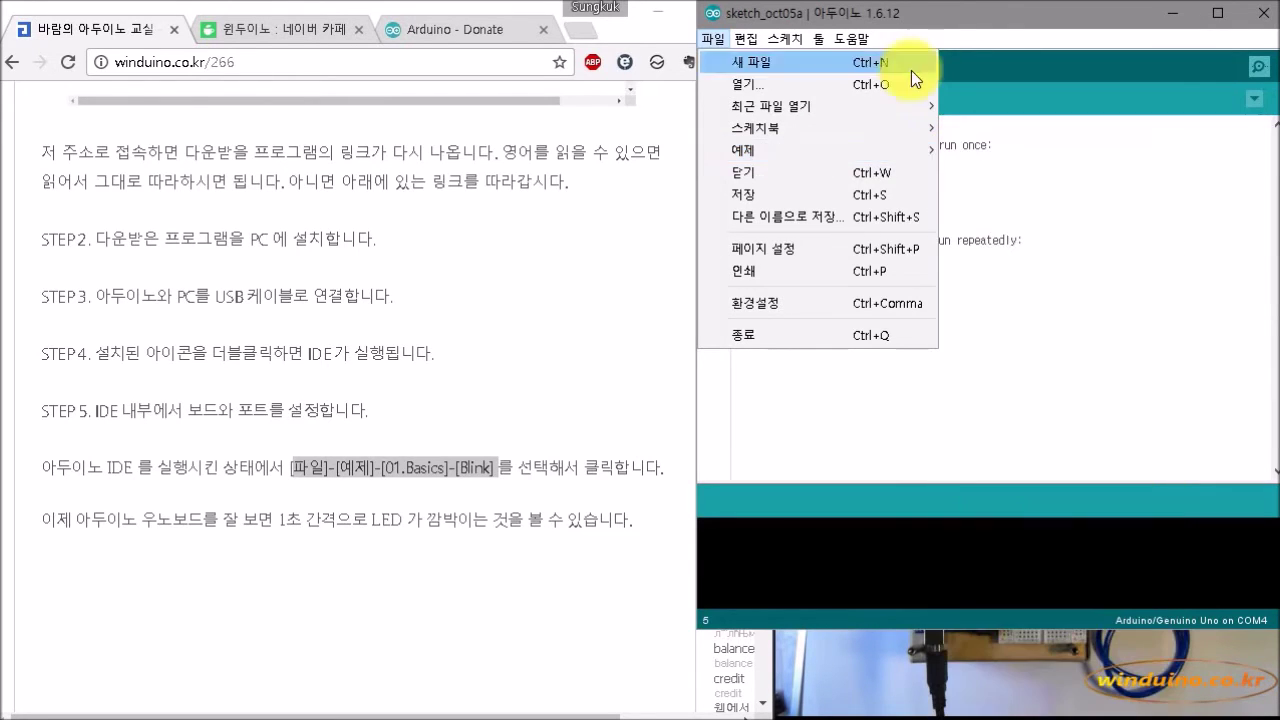
{"action": "left_click_drag", "start_coordinate": [952, 14], "coordinate": [861, 8]}
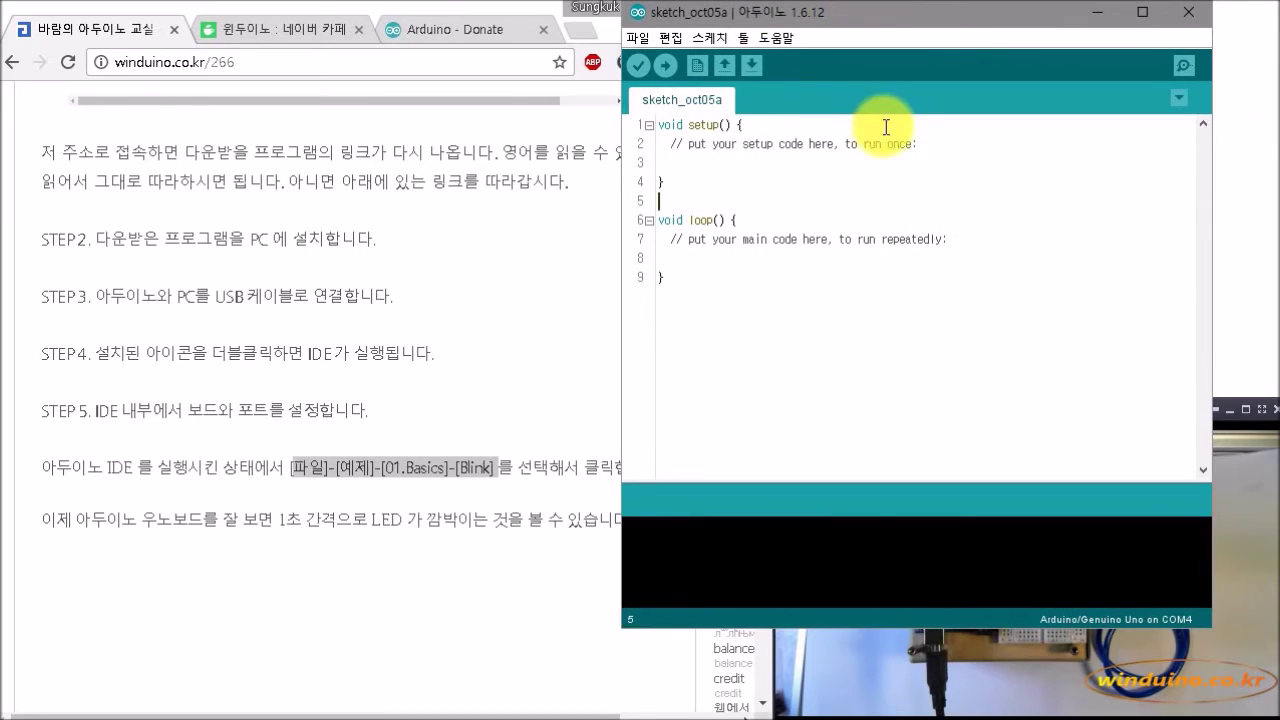
Step: Open the built-in Blink example sketch from the 01.Basics category
{"action": "left_click", "coordinate": [634, 38]}
{"action": "mouse_move", "coordinate": [702, 146]}
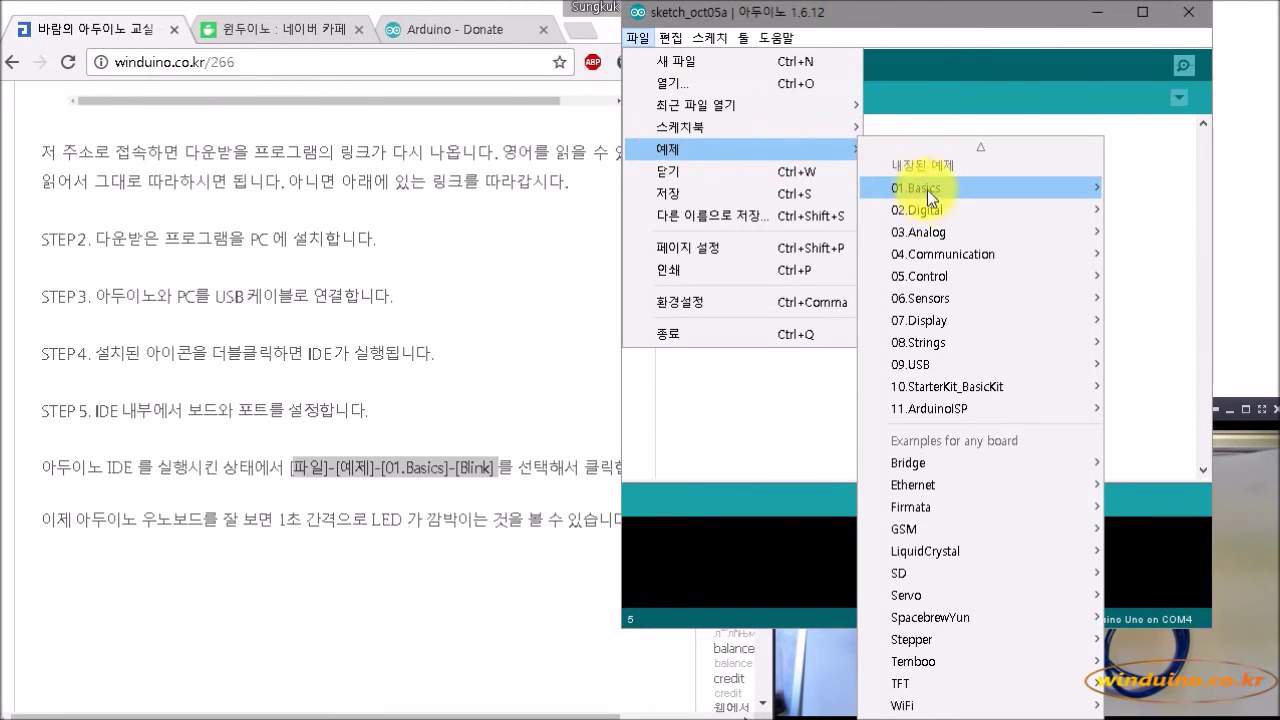
{"action": "mouse_move", "coordinate": [940, 233]}
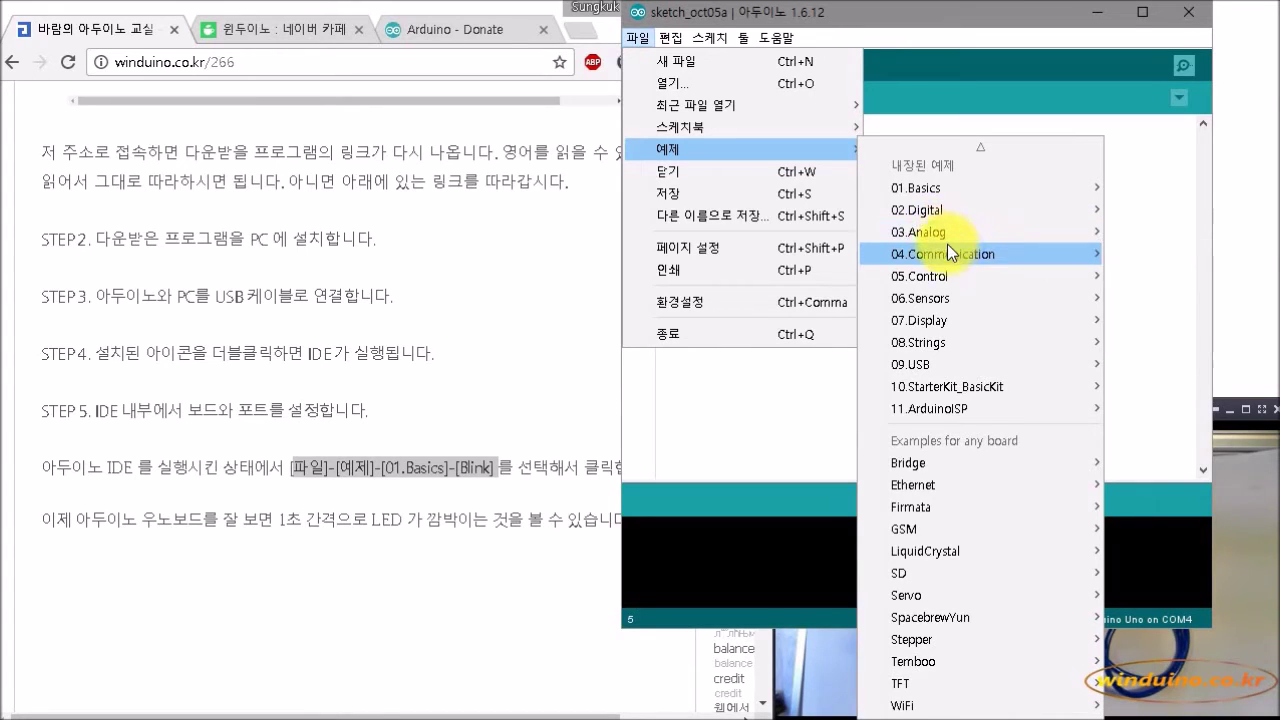
{"action": "mouse_move", "coordinate": [950, 277]}
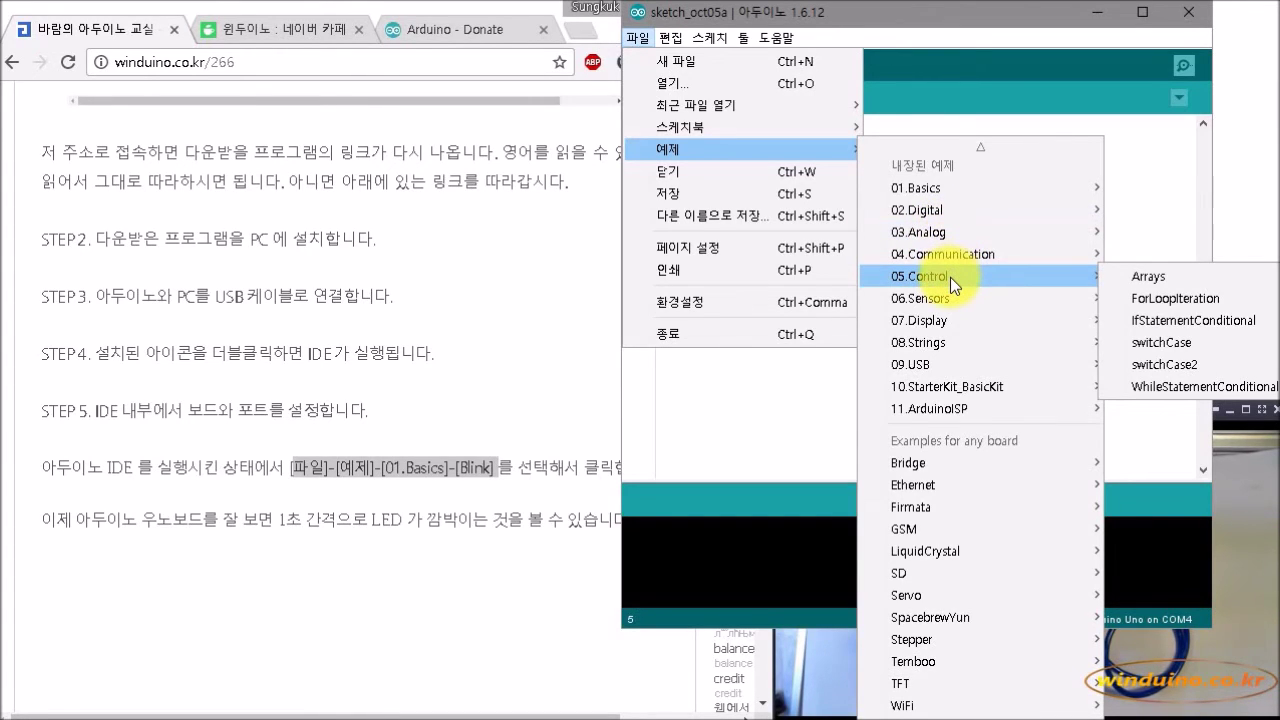
{"action": "mouse_move", "coordinate": [950, 301]}
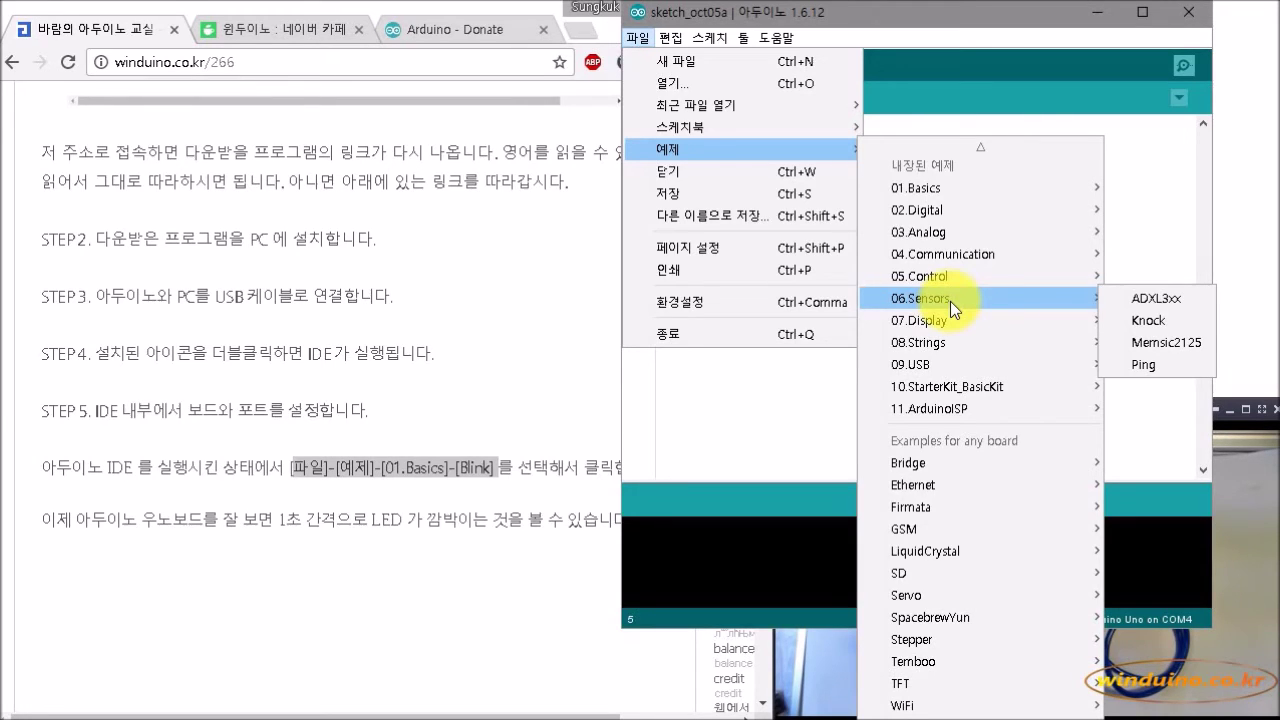
{"action": "mouse_move", "coordinate": [1022, 192]}
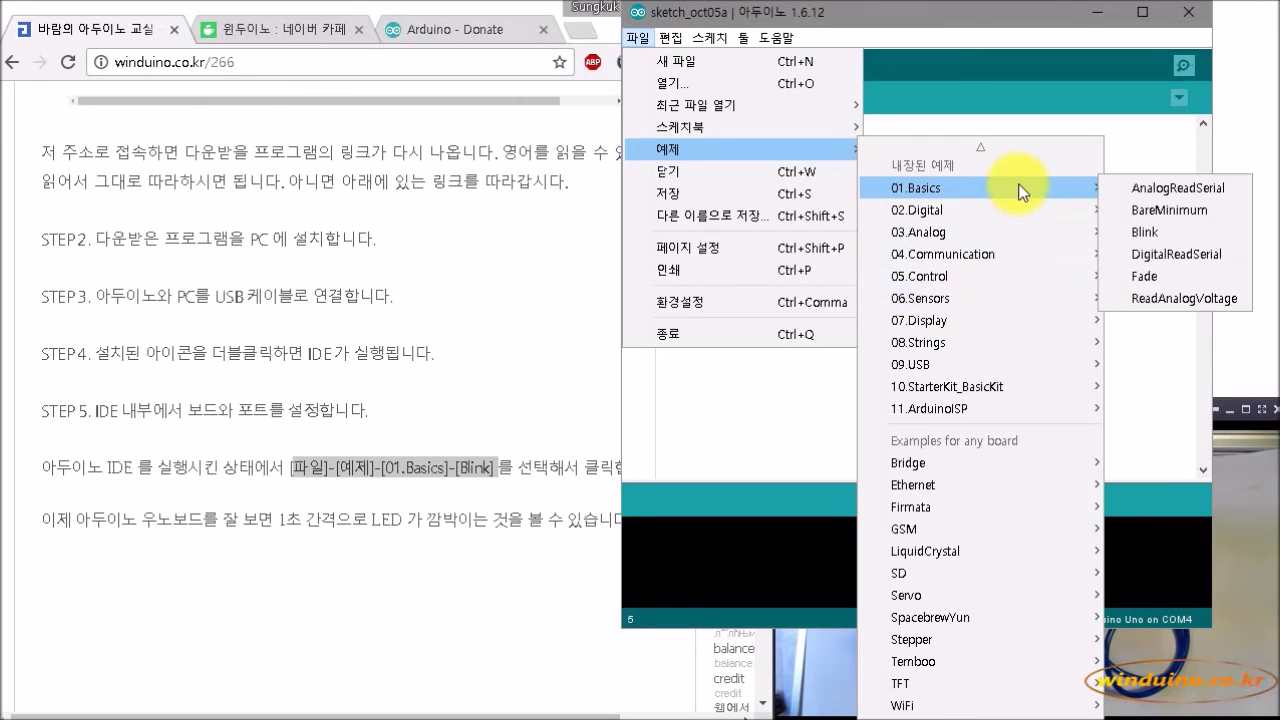
{"action": "left_click", "coordinate": [1175, 234]}
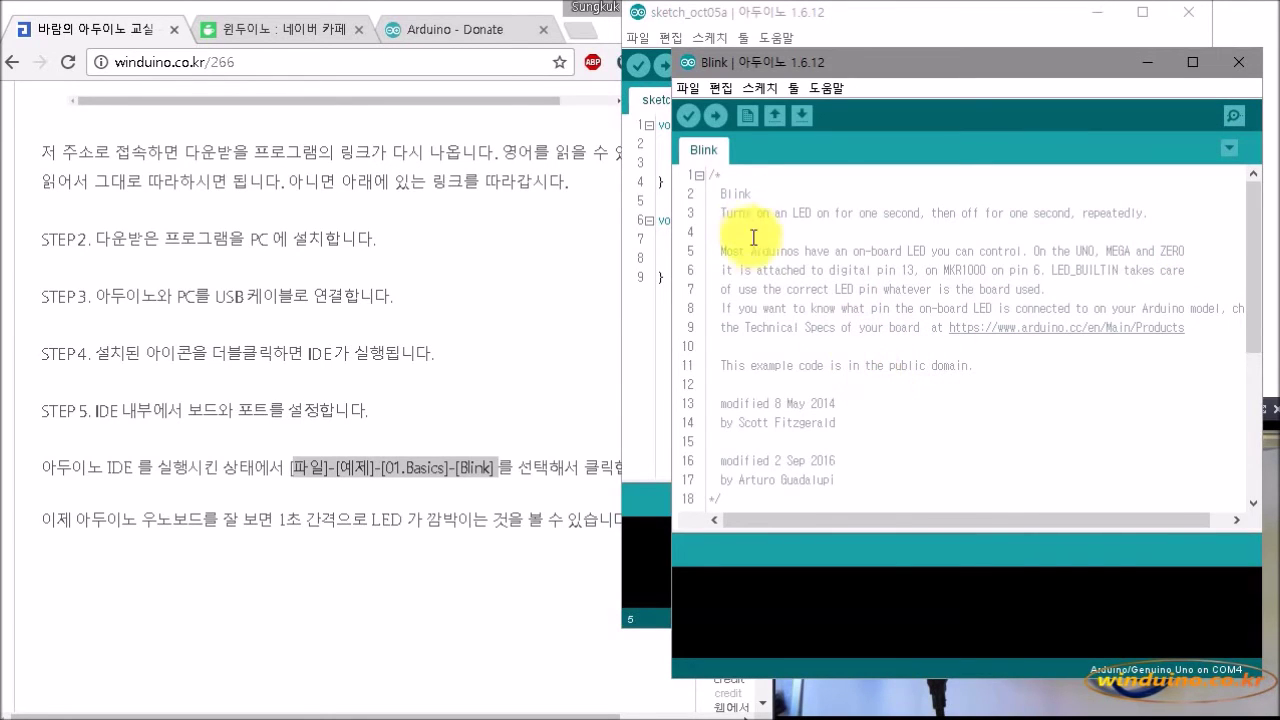
Step: Examine the Blink sketch's setup function with its pinMode line and the digitalWrite and delay lines in loop
{"action": "scroll", "coordinate": [749, 228], "scroll_direction": "down", "scroll_amount": 3}
{"action": "left_click", "coordinate": [753, 364]}
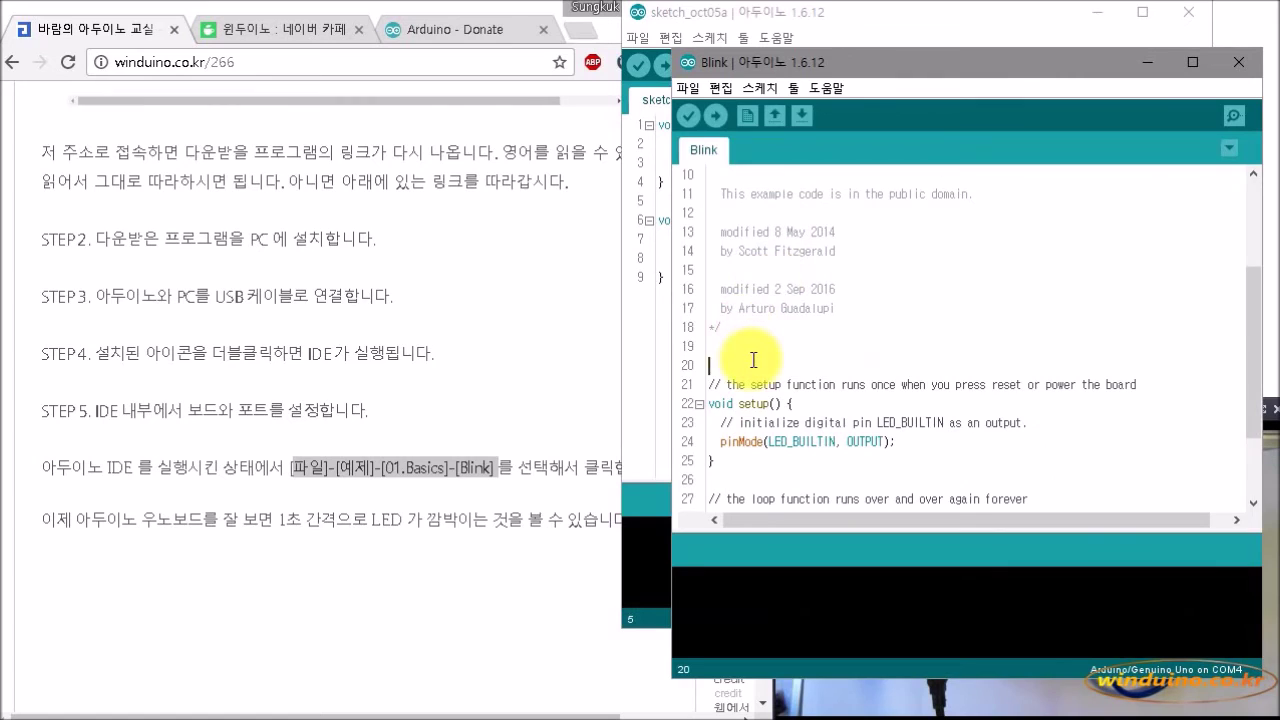
{"action": "scroll", "coordinate": [753, 360], "scroll_direction": "down", "scroll_amount": 1}
{"action": "left_click", "coordinate": [914, 381]}
{"action": "left_click_drag", "start_coordinate": [914, 381], "coordinate": [706, 384]}
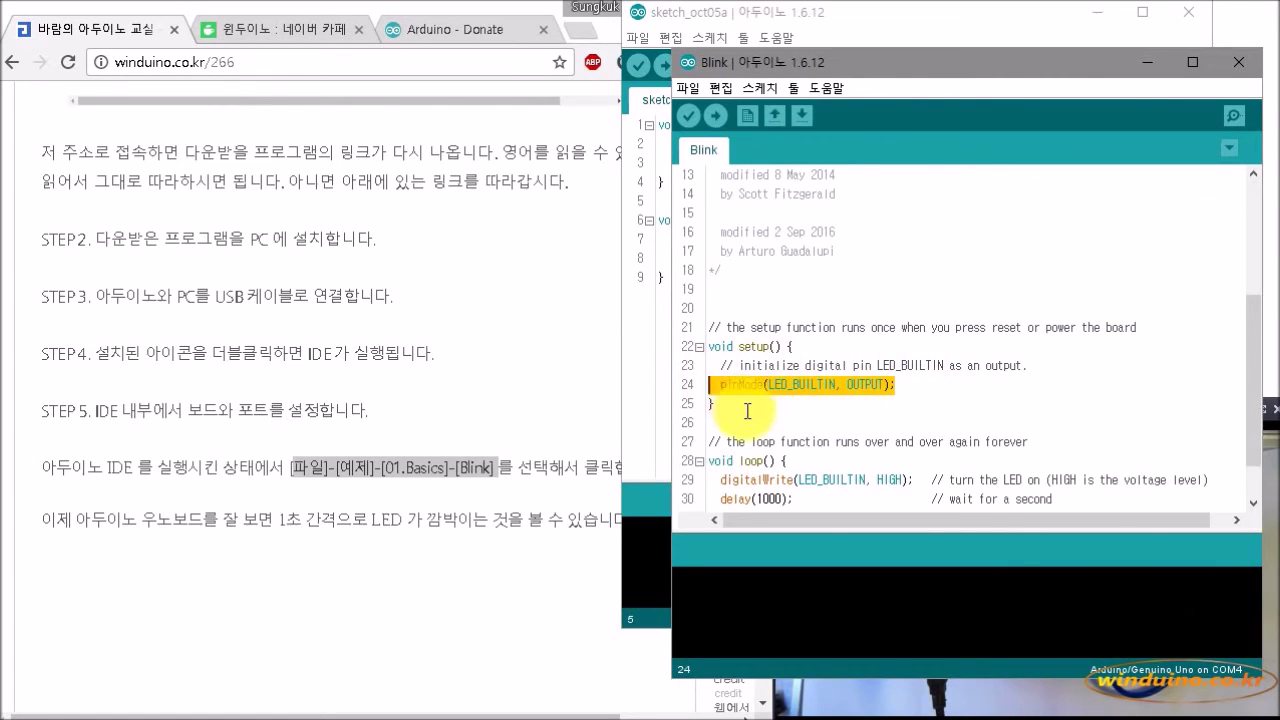
{"action": "left_click", "coordinate": [808, 421]}
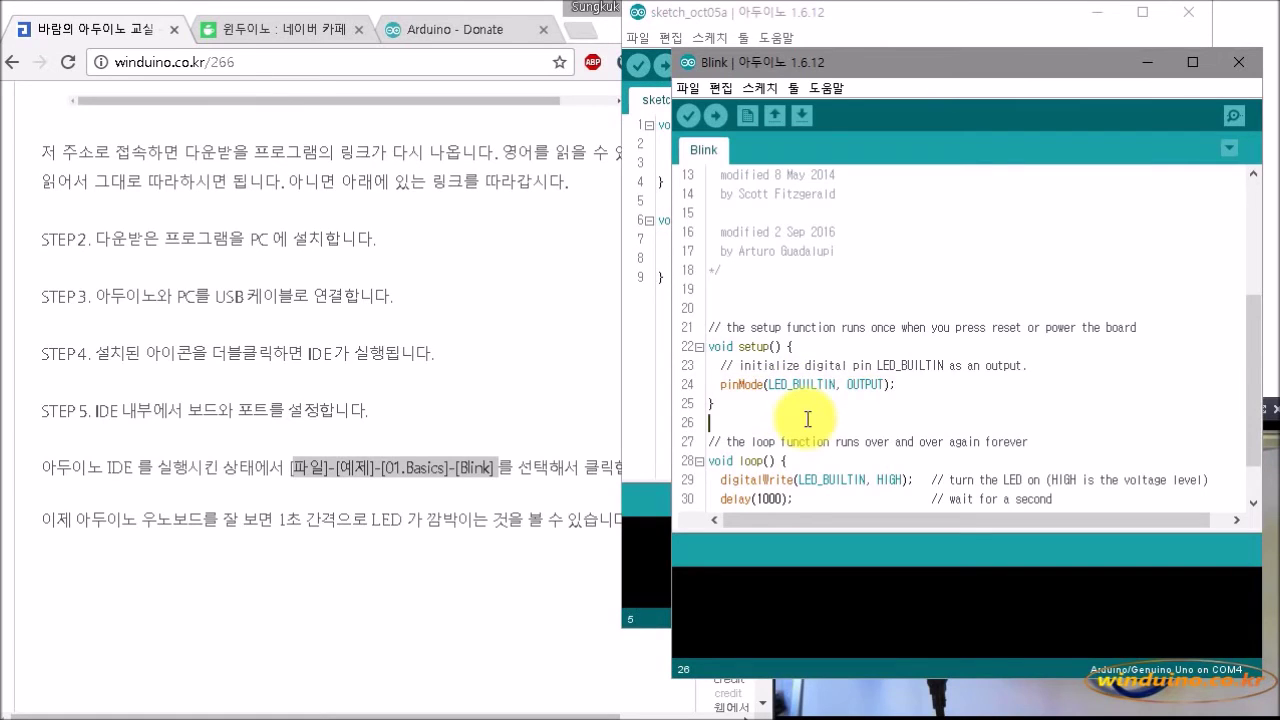
{"action": "scroll", "coordinate": [808, 421], "scroll_direction": "down", "scroll_amount": 1}
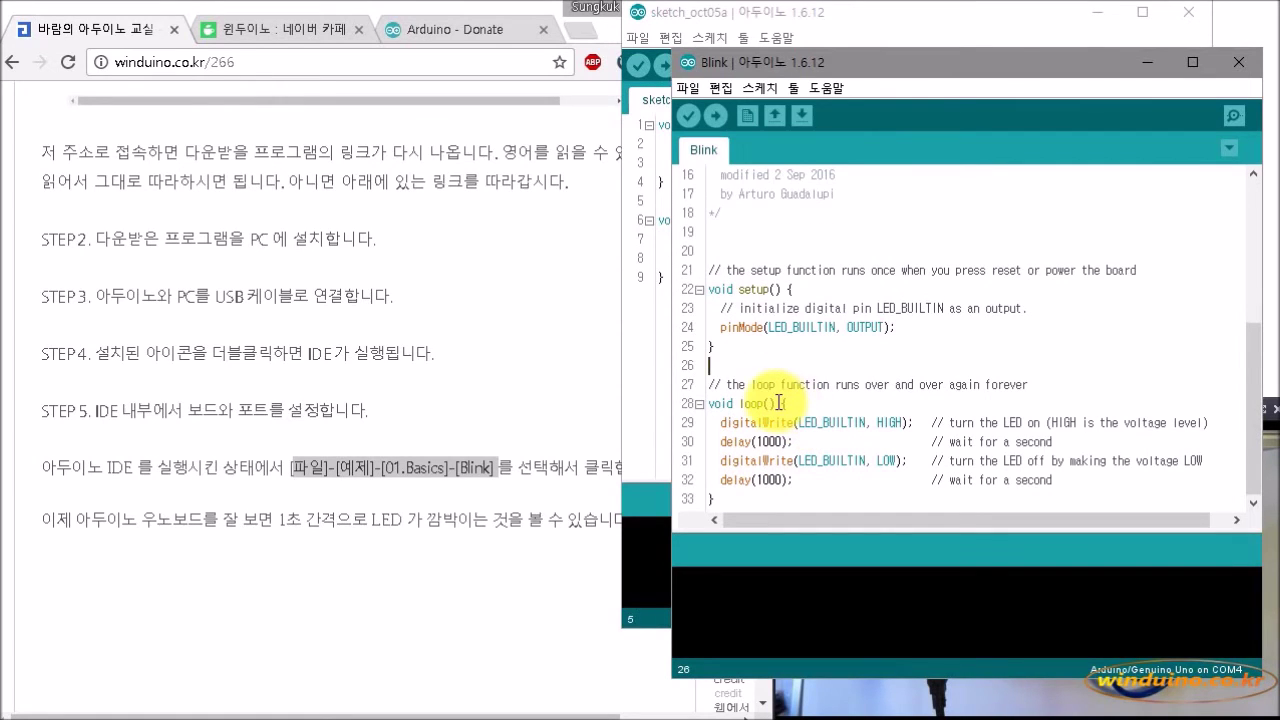
{"action": "left_click_drag", "start_coordinate": [797, 479], "coordinate": [695, 418]}
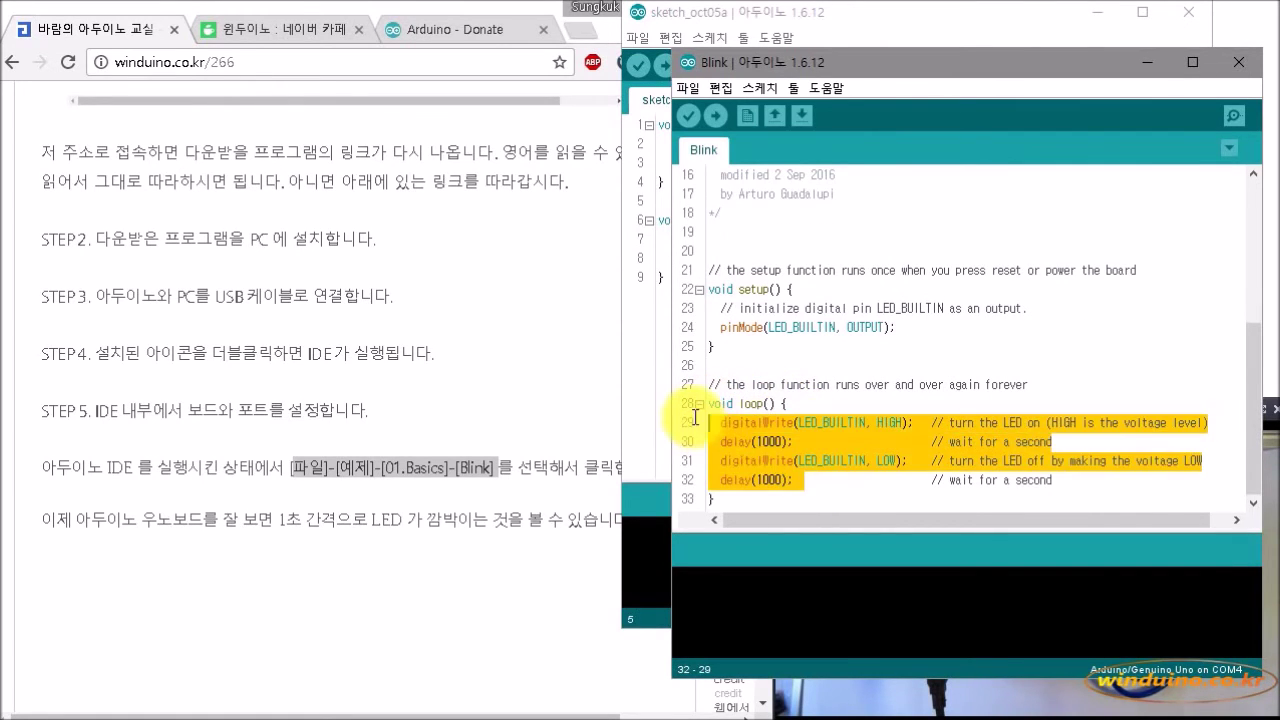
{"action": "left_click", "coordinate": [807, 444]}
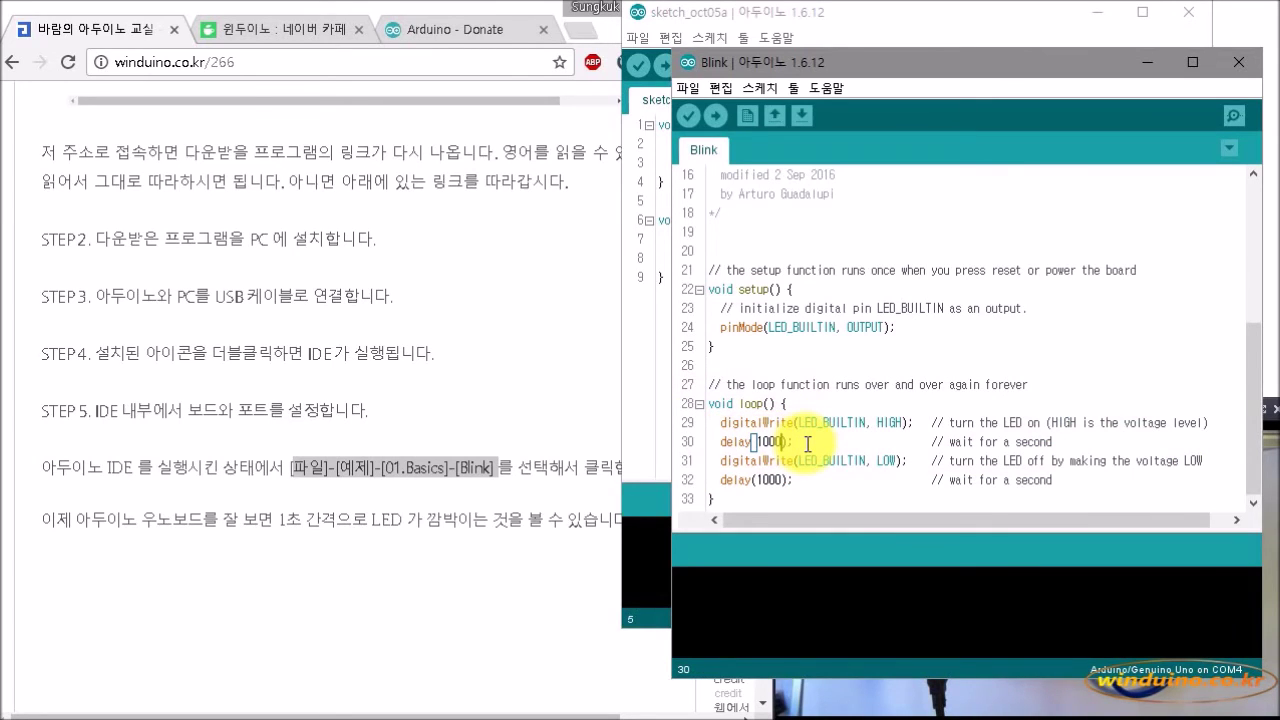
{"action": "left_click", "coordinate": [747, 369]}
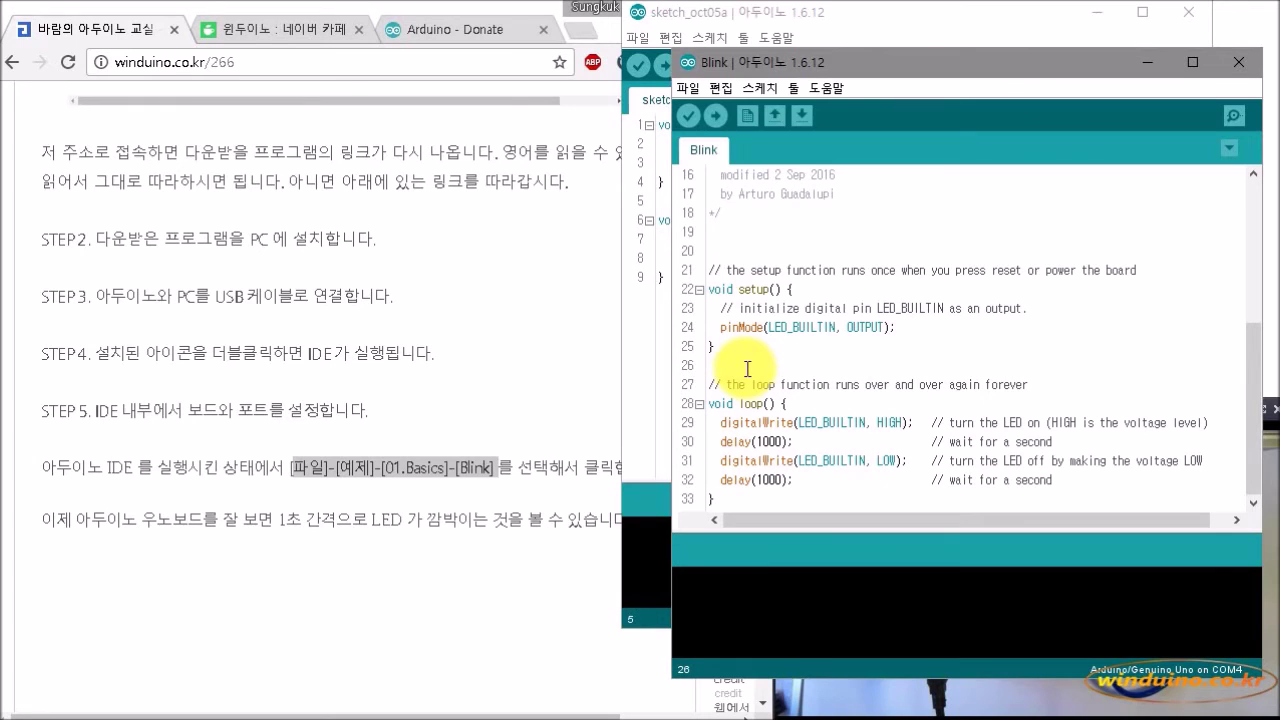
Step: Arrange the Blink sketch window over the browser and enlarge the webcam window so both show side by side
{"action": "left_click_drag", "start_coordinate": [950, 77], "coordinate": [496, 35]}
{"action": "left_click", "coordinate": [1064, 713]}
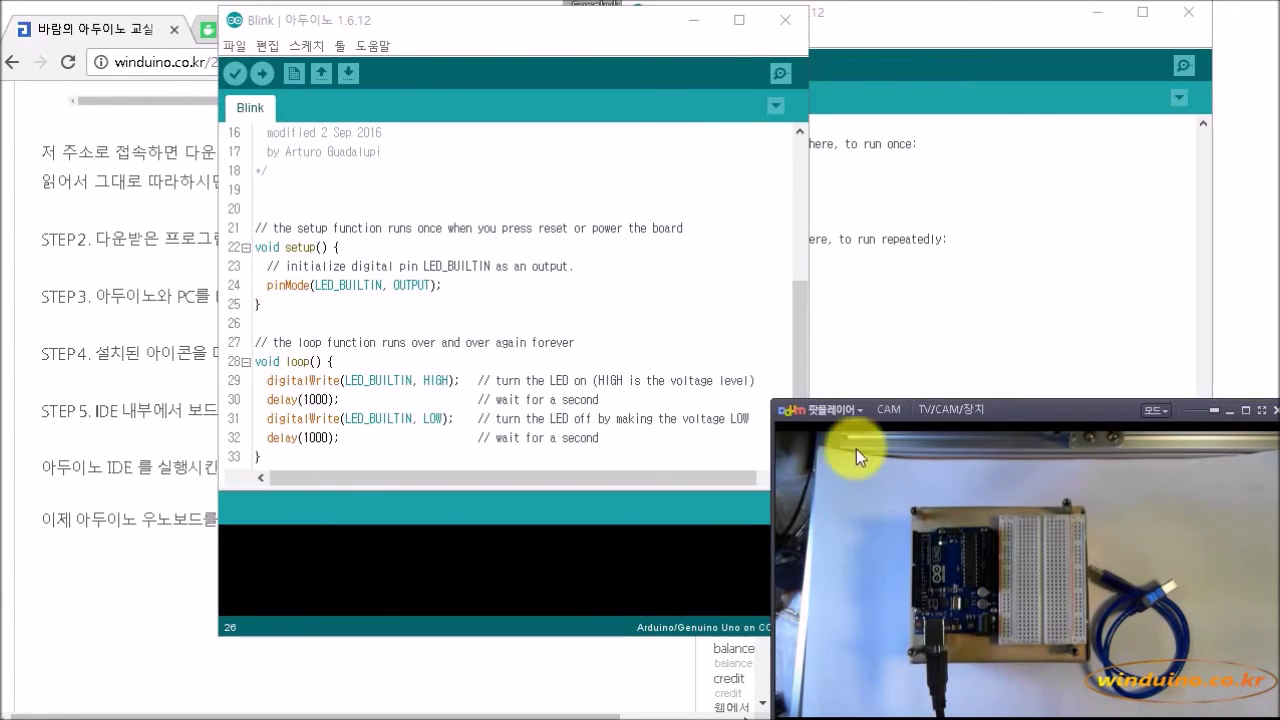
{"action": "left_click_drag", "start_coordinate": [773, 399], "coordinate": [616, 243]}
{"action": "left_click_drag", "start_coordinate": [522, 33], "coordinate": [309, 31]}
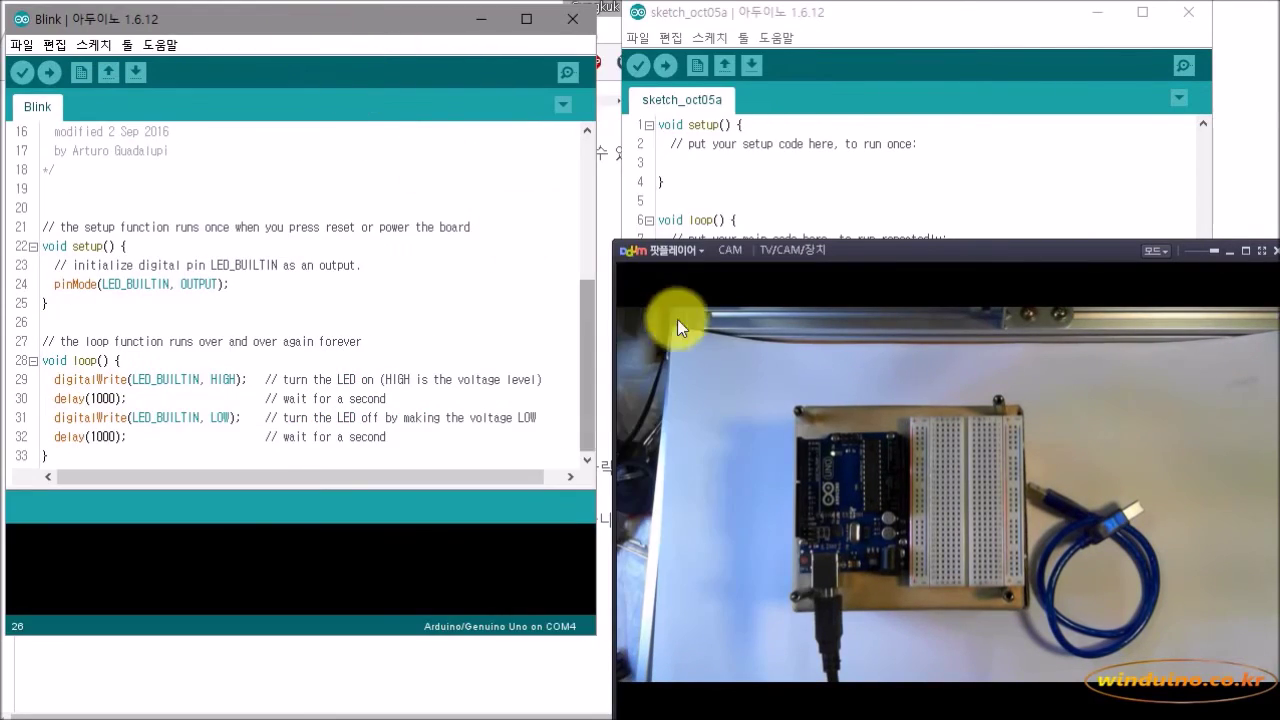
{"action": "left_click_drag", "start_coordinate": [612, 243], "coordinate": [595, 188]}
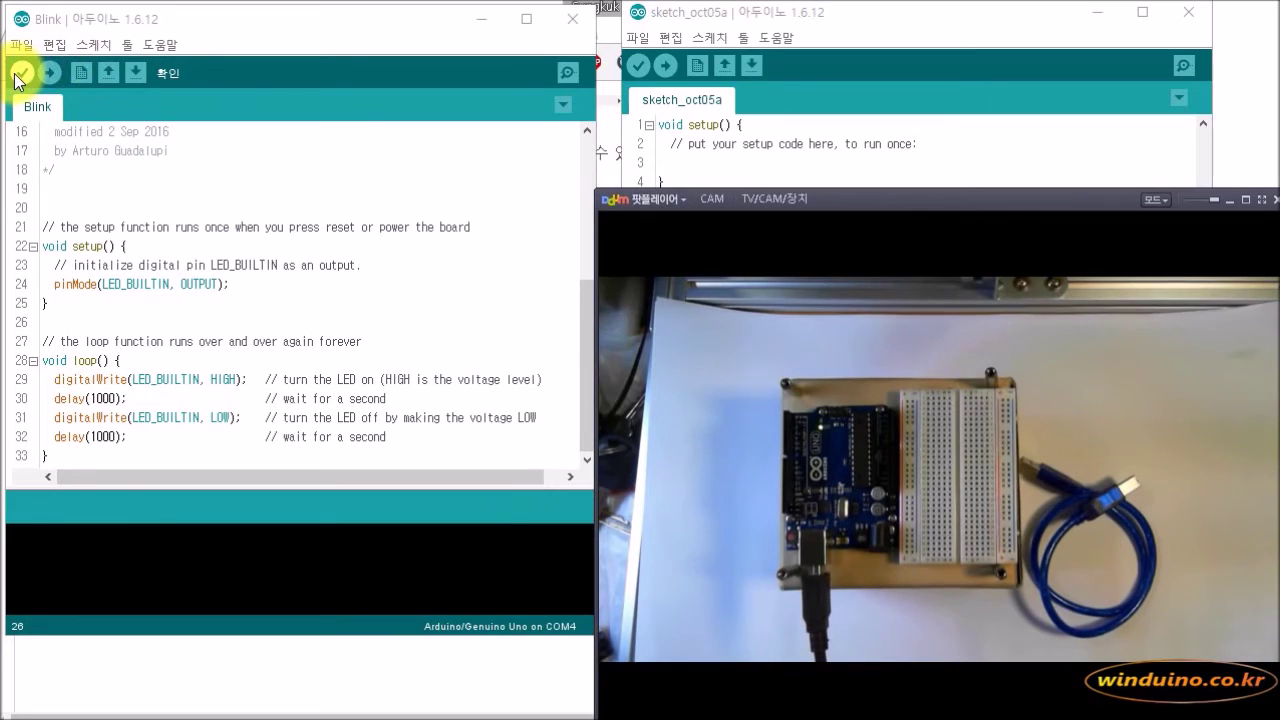
Step: Upload the Blink sketch to the Arduino Uno board
{"action": "left_click", "coordinate": [50, 72]}
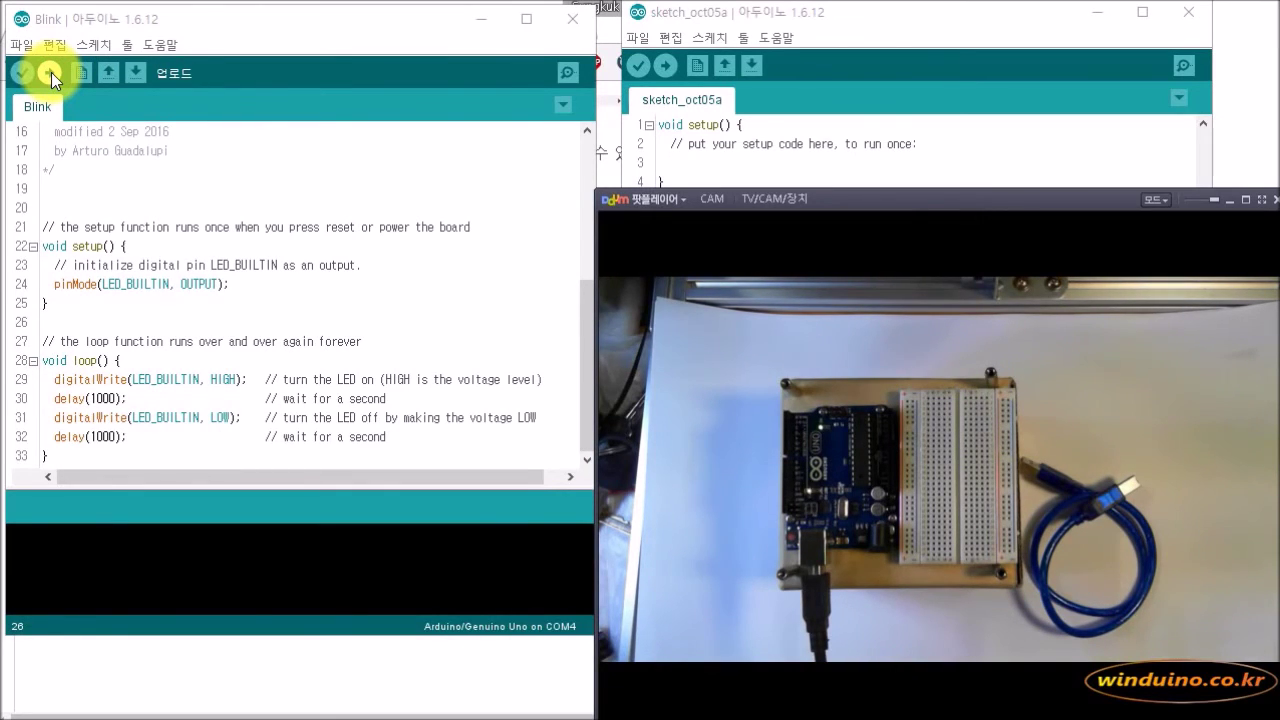
{"action": "left_click", "coordinate": [51, 72]}
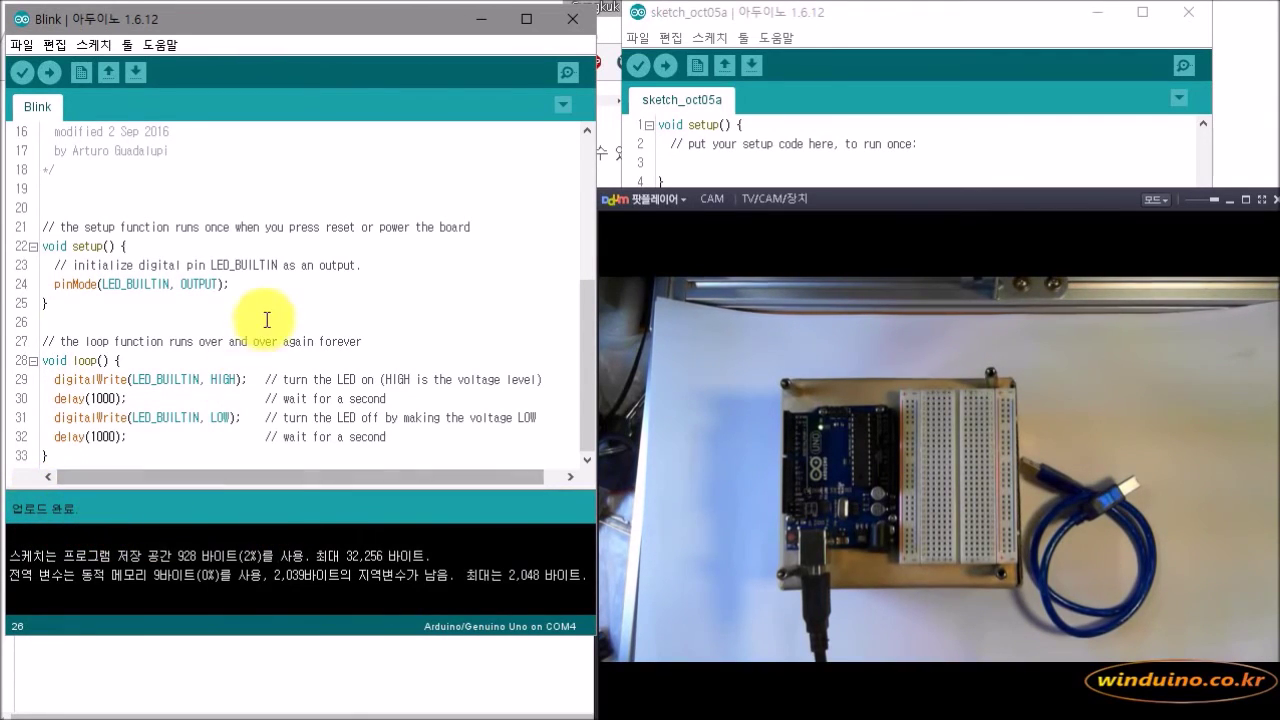
Step: Examine the digitalWrite and delay lines that control the LED timing in the Blink sketch's loop function
{"action": "left_click_drag", "start_coordinate": [90, 379], "coordinate": [122, 398]}
{"action": "double_click", "coordinate": [103, 398]}
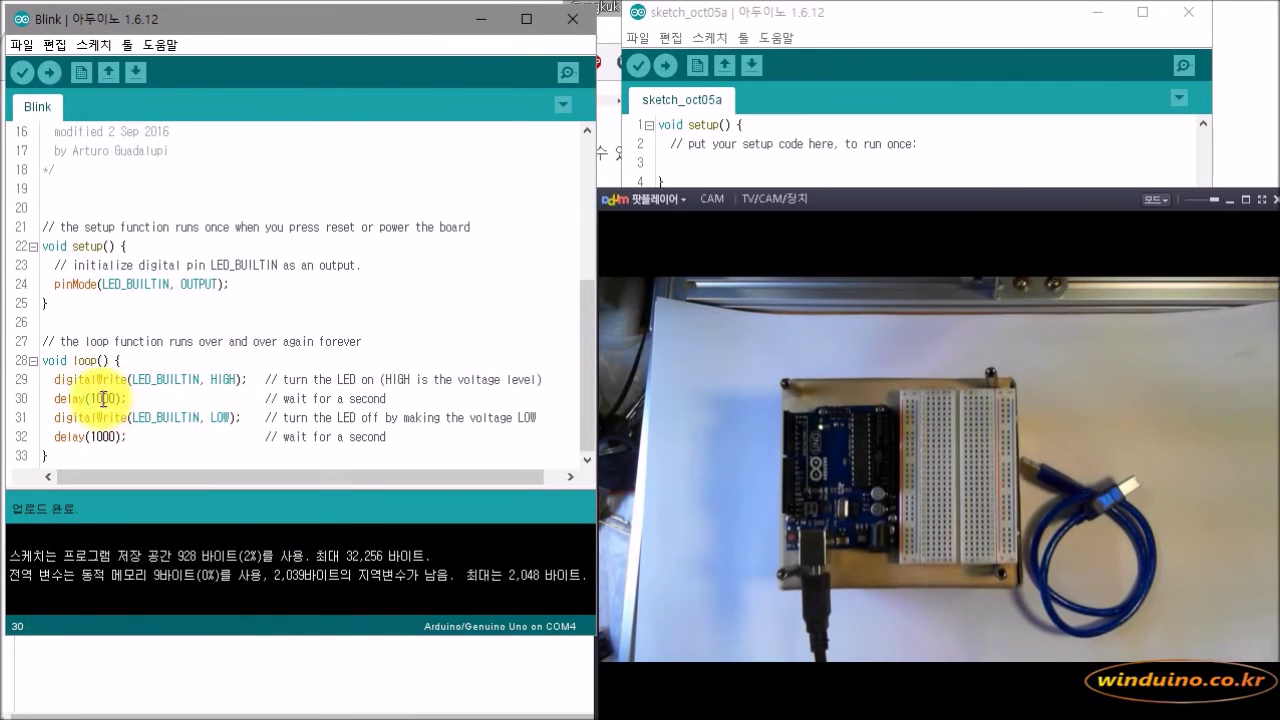
{"action": "left_click", "coordinate": [140, 398]}
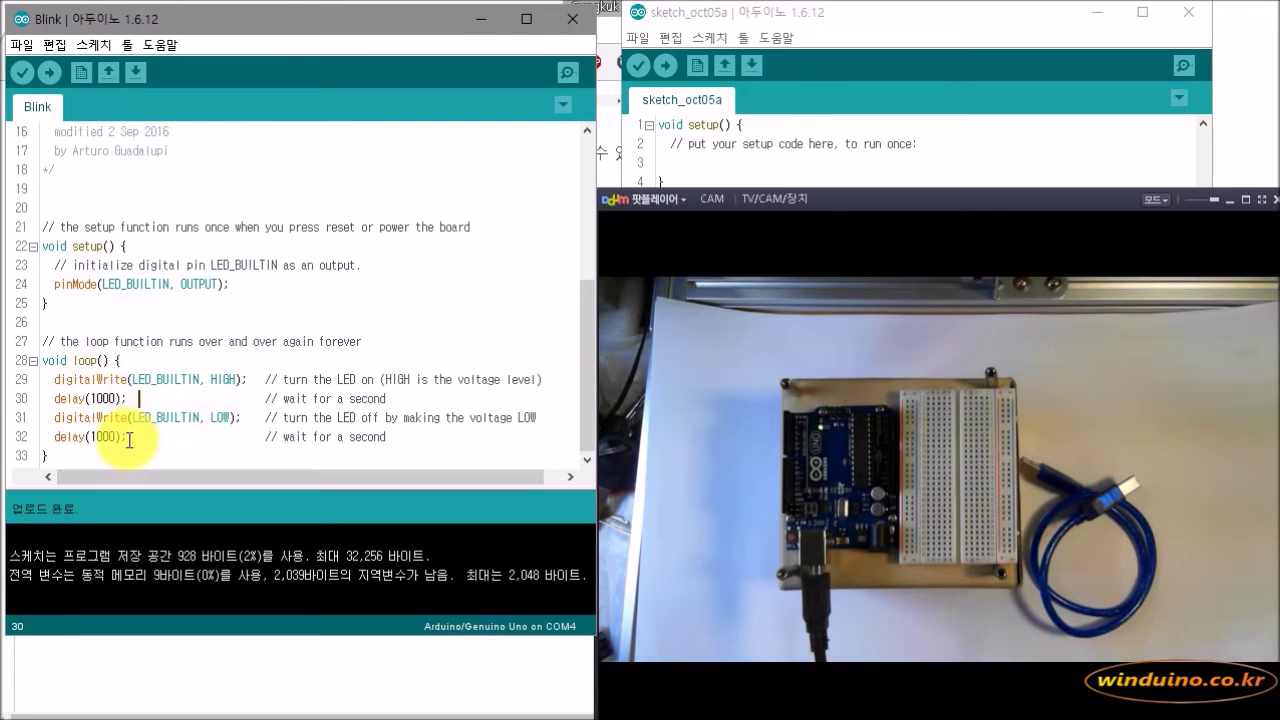
{"action": "left_click", "coordinate": [136, 434]}
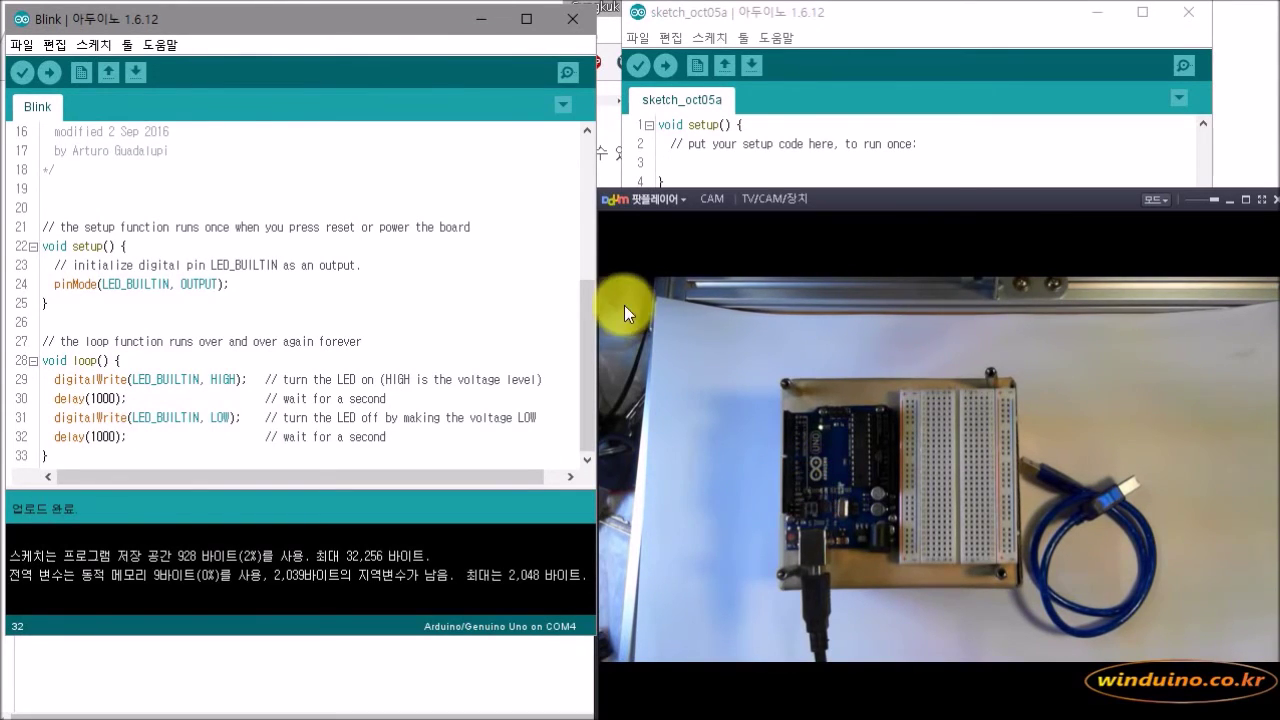
Step: Narrow the Blink sketch window and enlarge the webcam window to 801x685 so both fit side by side
{"action": "left_click_drag", "start_coordinate": [601, 191], "coordinate": [472, 200]}
{"action": "left_click_drag", "start_coordinate": [593, 188], "coordinate": [168, 20]}
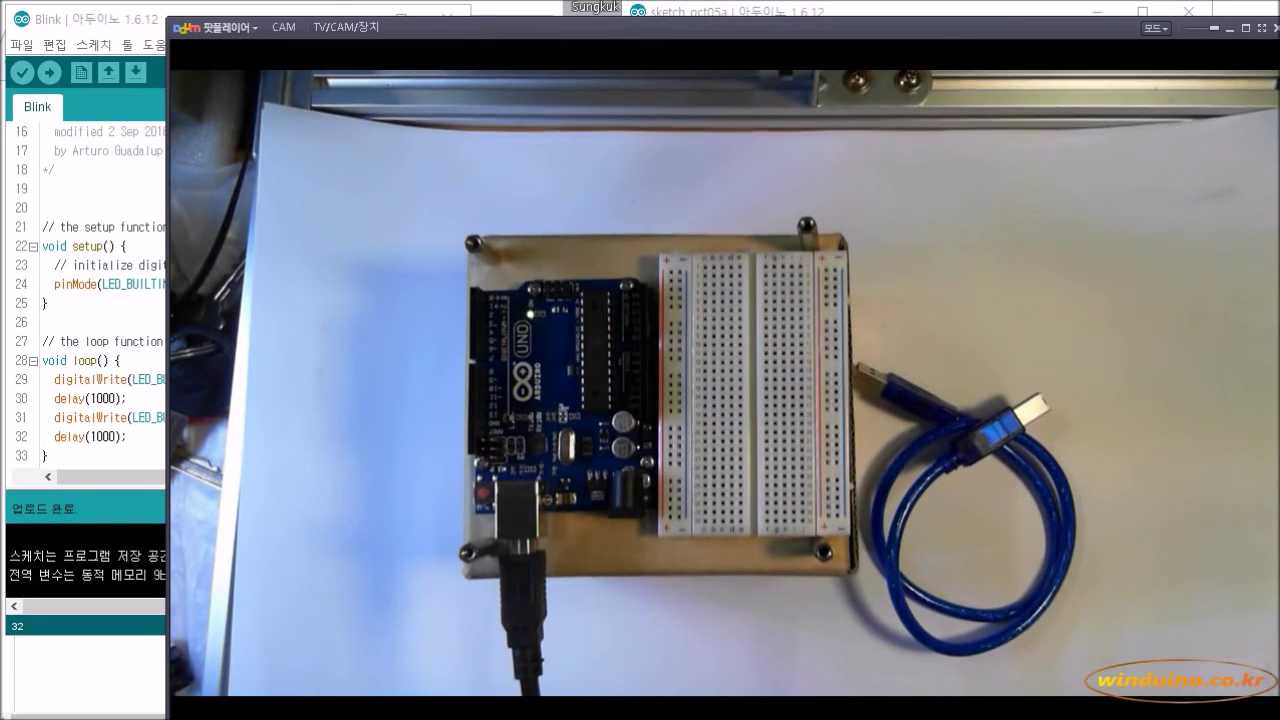
{"action": "left_click_drag", "start_coordinate": [167, 569], "coordinate": [665, 553]}
{"action": "left_click_drag", "start_coordinate": [669, 611], "coordinate": [481, 612]}
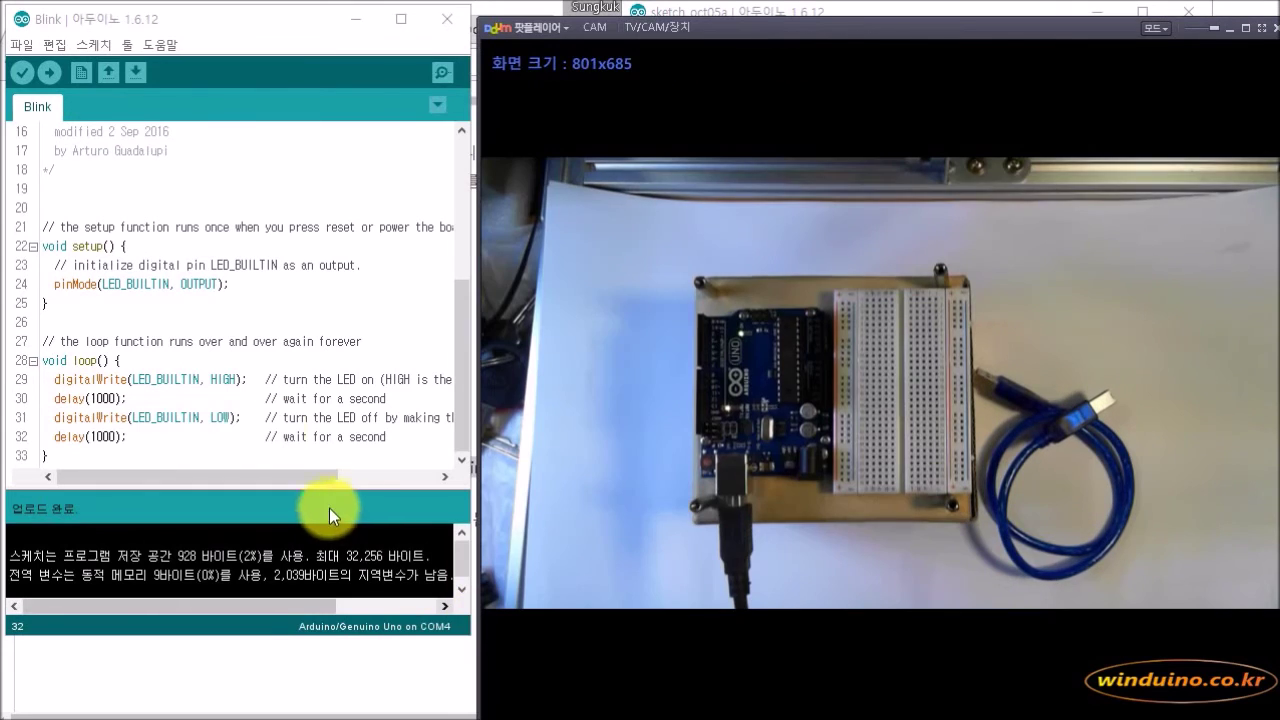
Step: Set both delay values in the Blink sketch's loop to 500 and upload the sketch to the Arduino Uno
{"action": "left_click", "coordinate": [112, 398]}
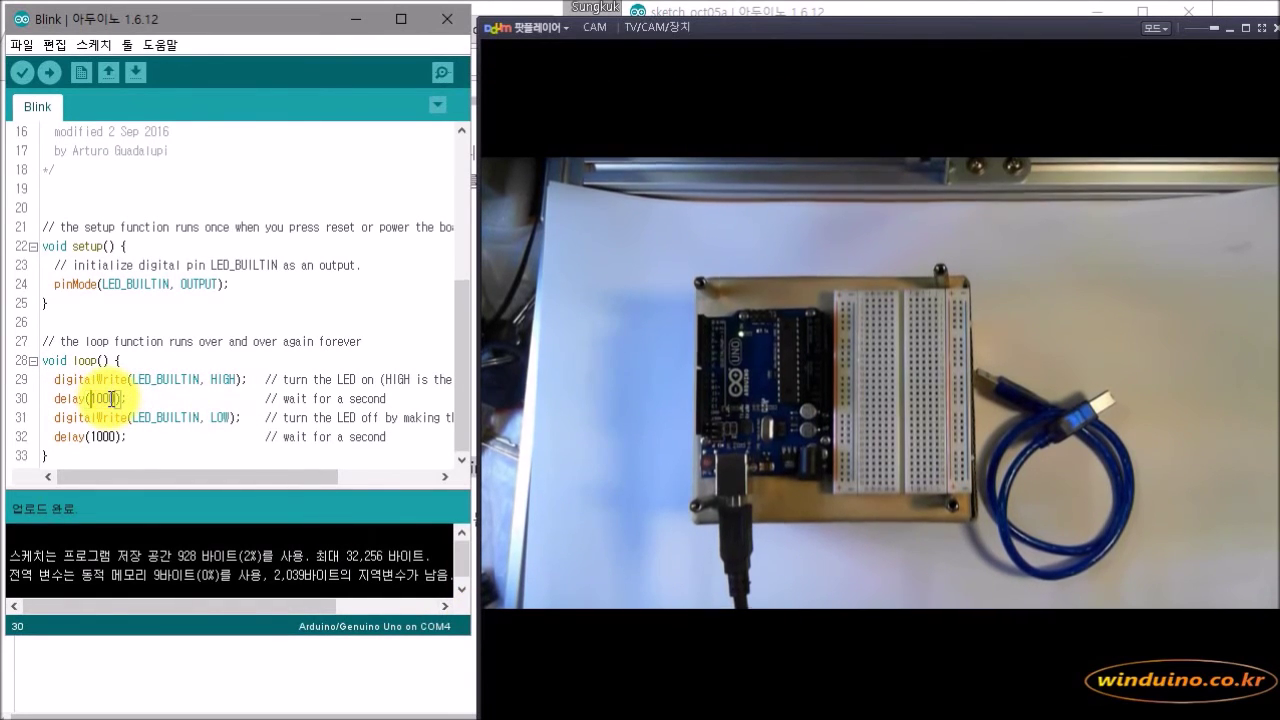
{"action": "double_click", "coordinate": [112, 398]}
{"action": "type", "text": "500"}
{"action": "key", "text": "Left"}
{"action": "key", "text": "shift+Right"}
{"action": "key", "text": "shift+Right"}
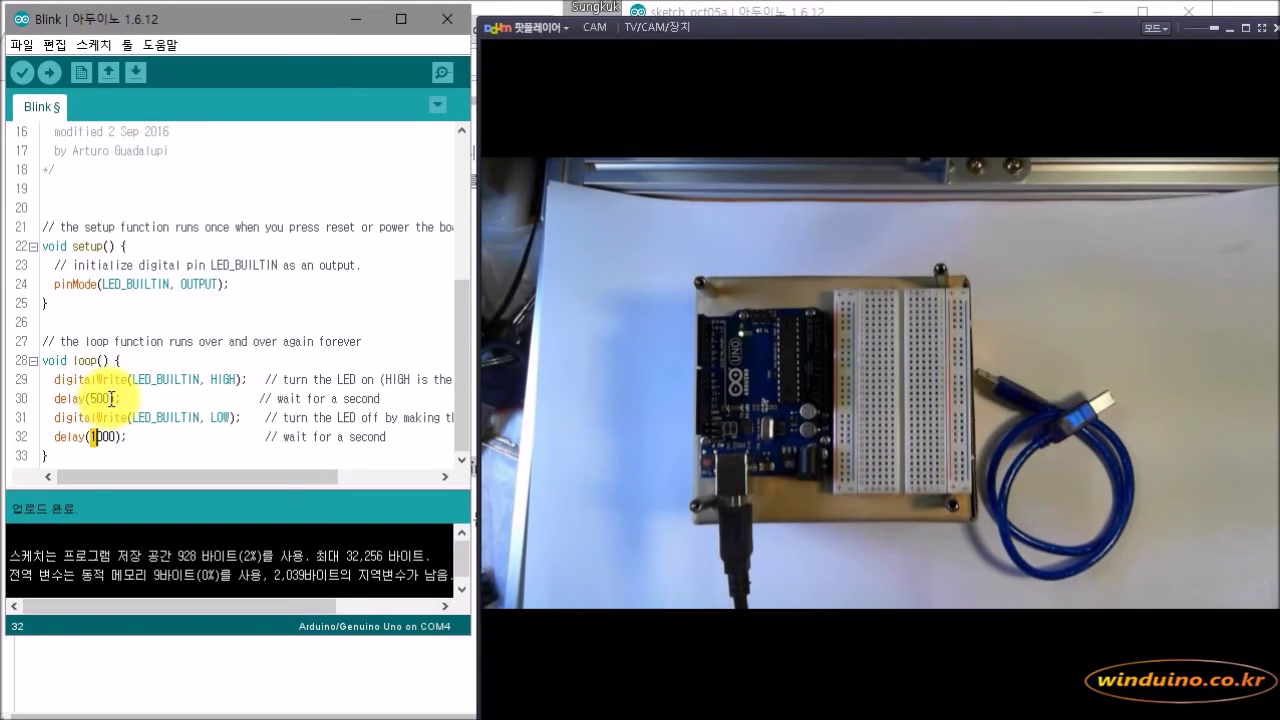
{"action": "type", "text": "5"}
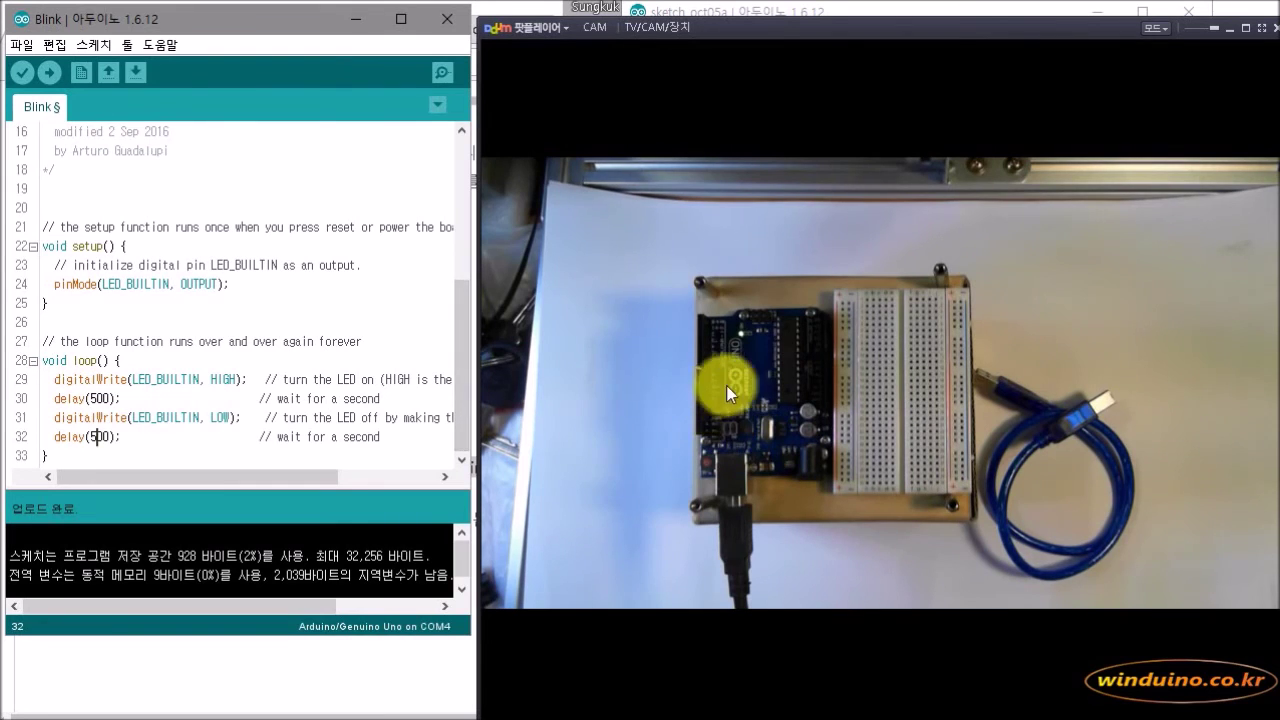
{"action": "left_click", "coordinate": [47, 72]}
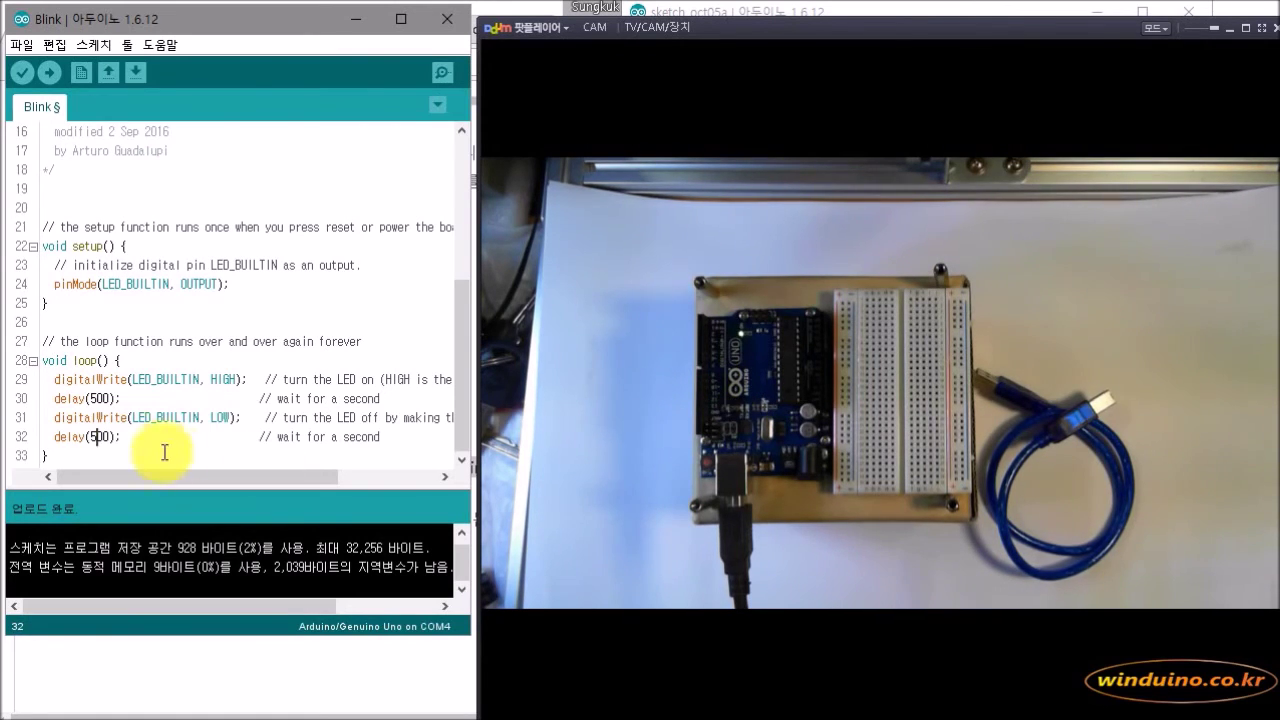
Step: Set both delay values in the loop to 250 and upload the sketch to the board
{"action": "left_click", "coordinate": [97, 398]}
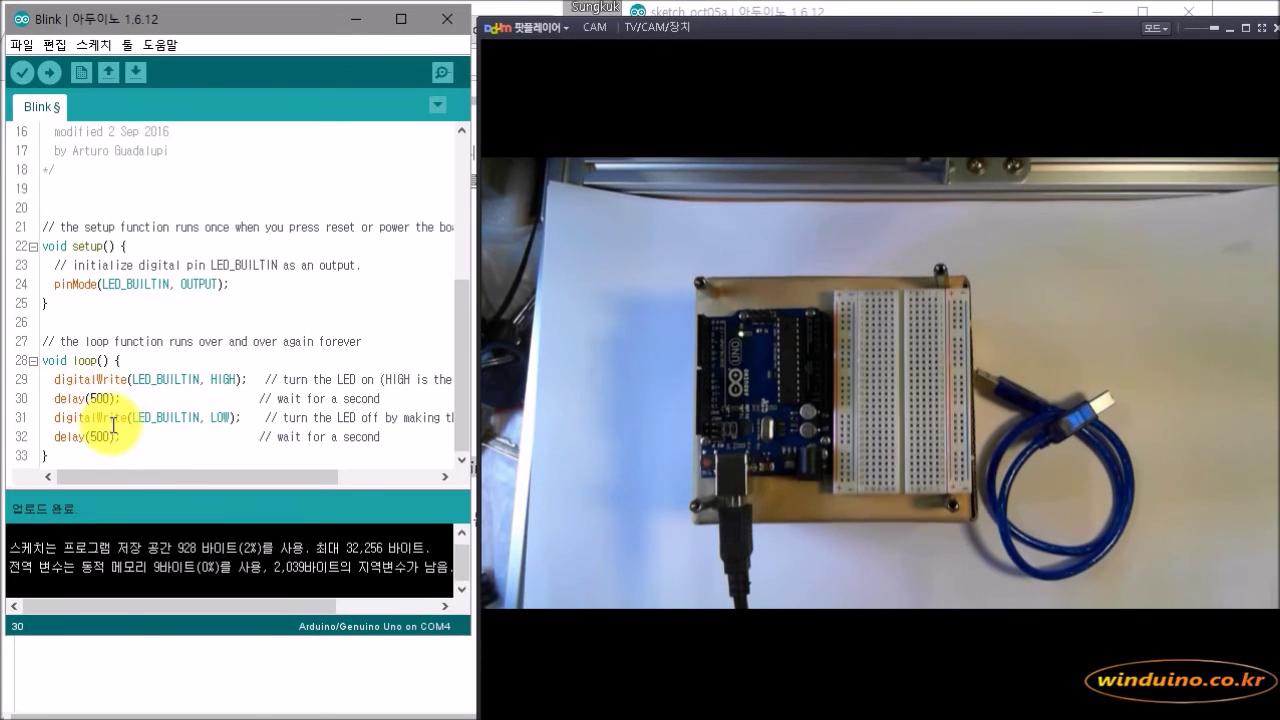
{"action": "type", "text": "250"}
{"action": "type", "text": "250"}
{"action": "left_click", "coordinate": [47, 73]}
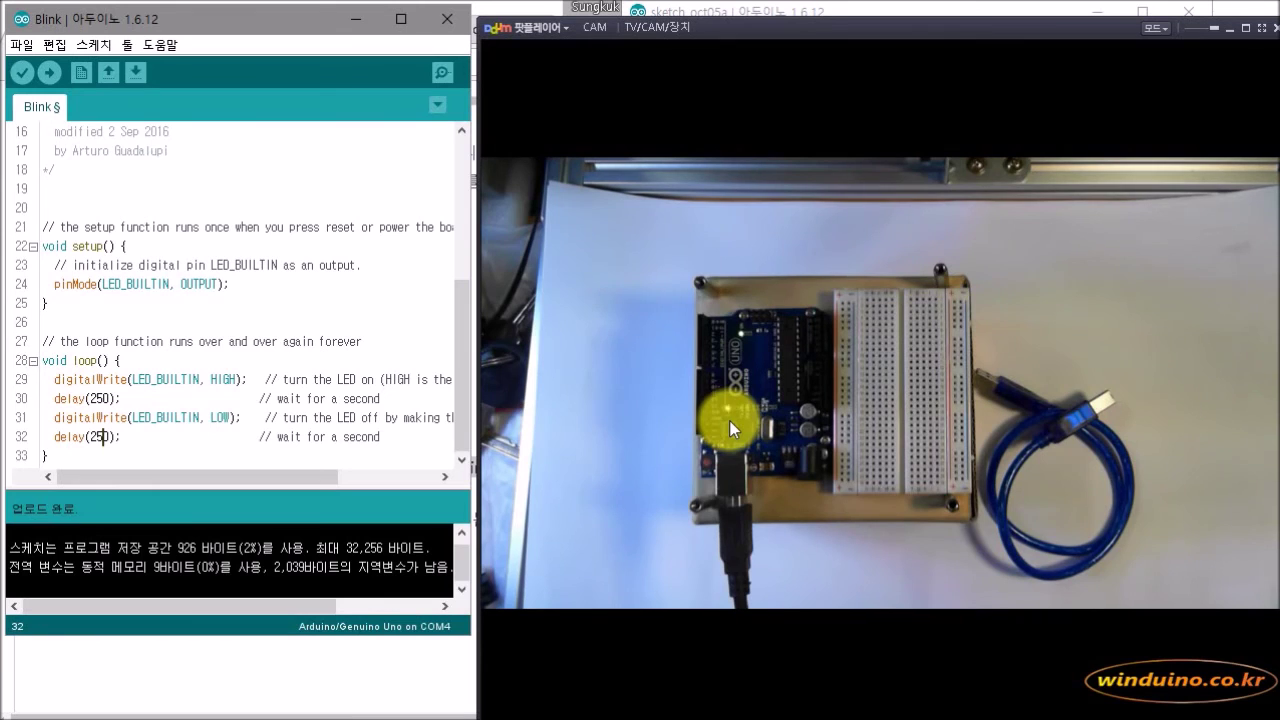
Step: Set both loop delay values back to 1000 and upload the sketch to the board again
{"action": "double_click", "coordinate": [97, 399]}
{"action": "type", "text": "1000"}
{"action": "double_click", "coordinate": [99, 437]}
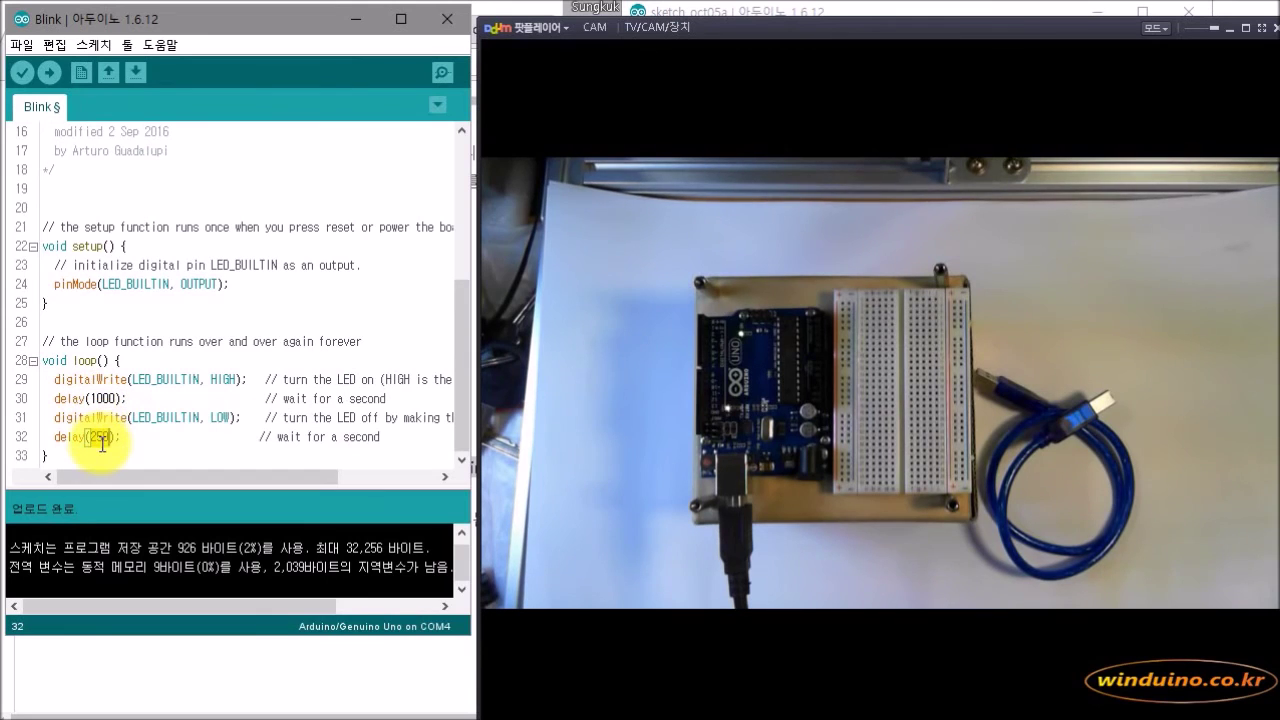
{"action": "type", "text": "1000"}
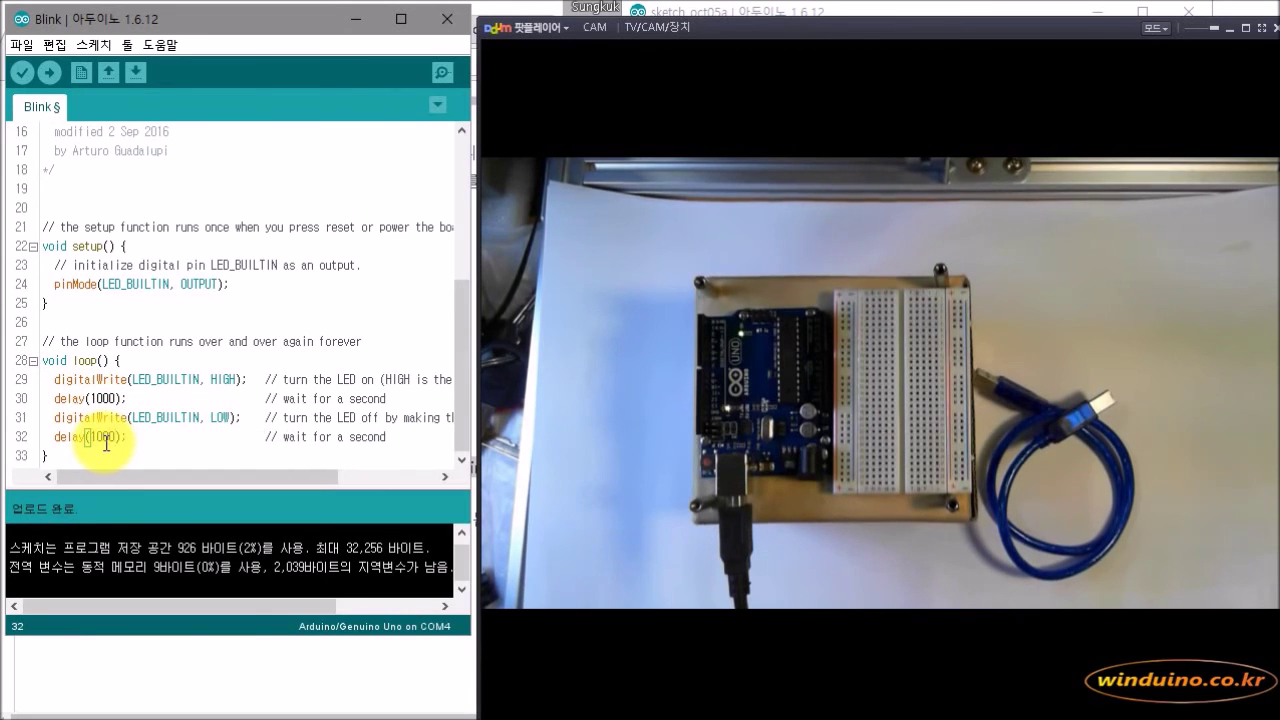
{"action": "left_click", "coordinate": [53, 74]}
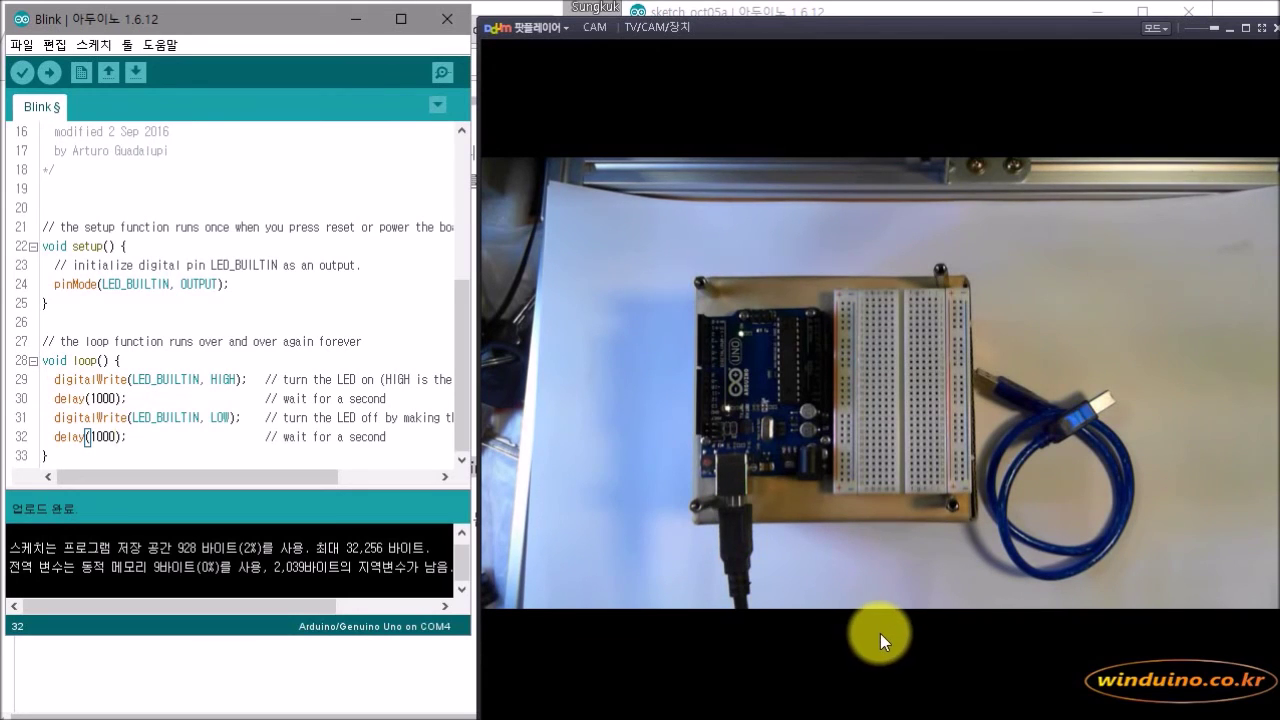
Step: Examine the setup and loop functions and the comments describing when each one runs, including on reset or power-up
{"action": "left_click", "coordinate": [203, 212]}
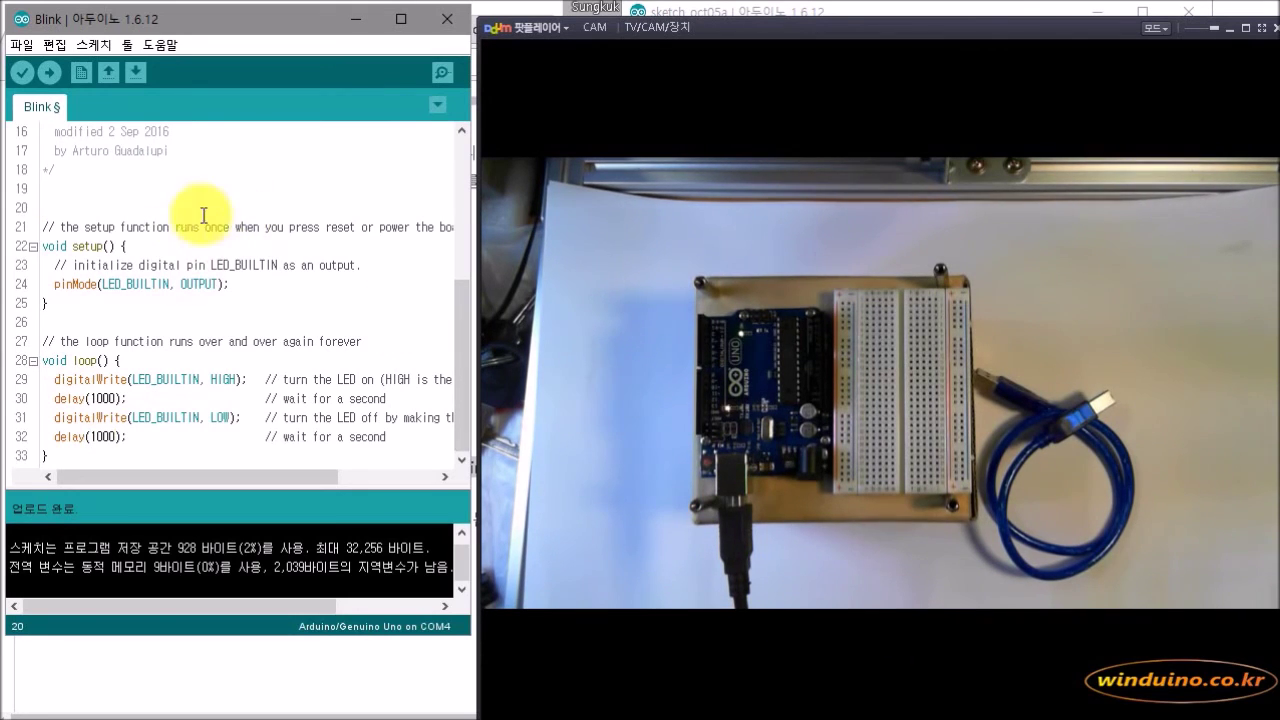
{"action": "left_click_drag", "start_coordinate": [205, 207], "coordinate": [265, 383]}
{"action": "left_click", "coordinate": [265, 381]}
{"action": "left_click", "coordinate": [234, 194]}
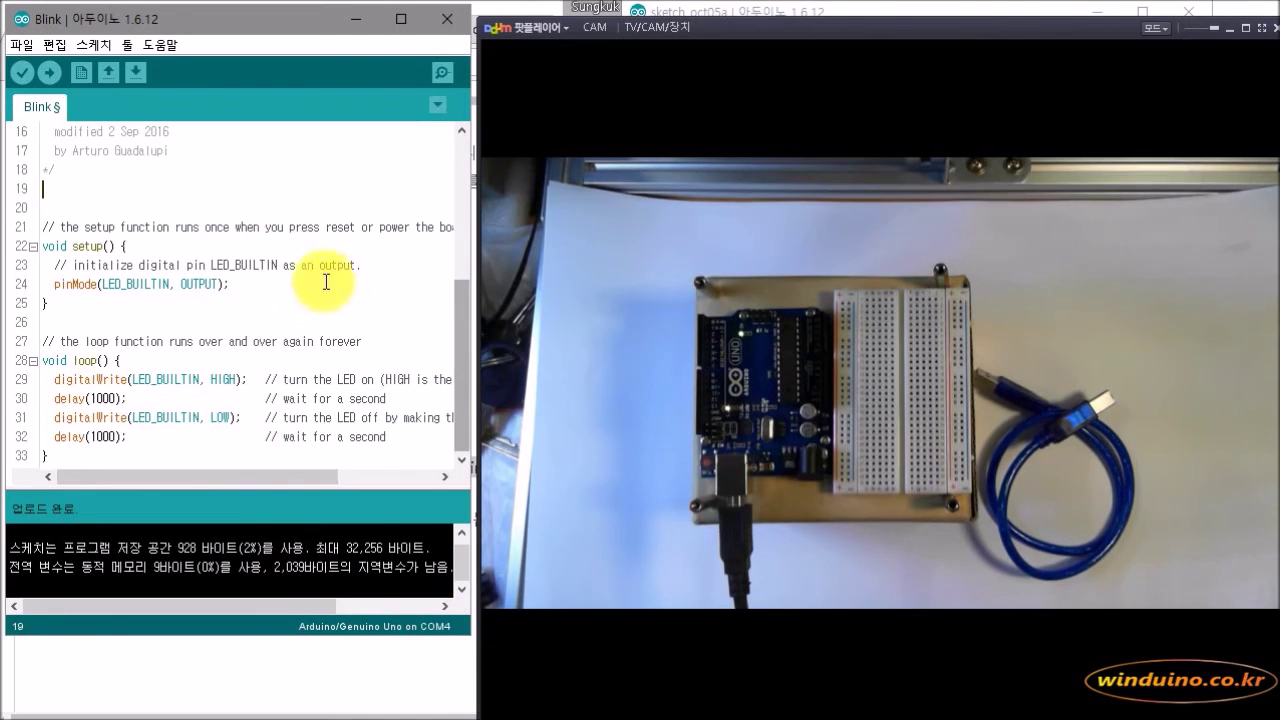
{"action": "left_click", "coordinate": [106, 189]}
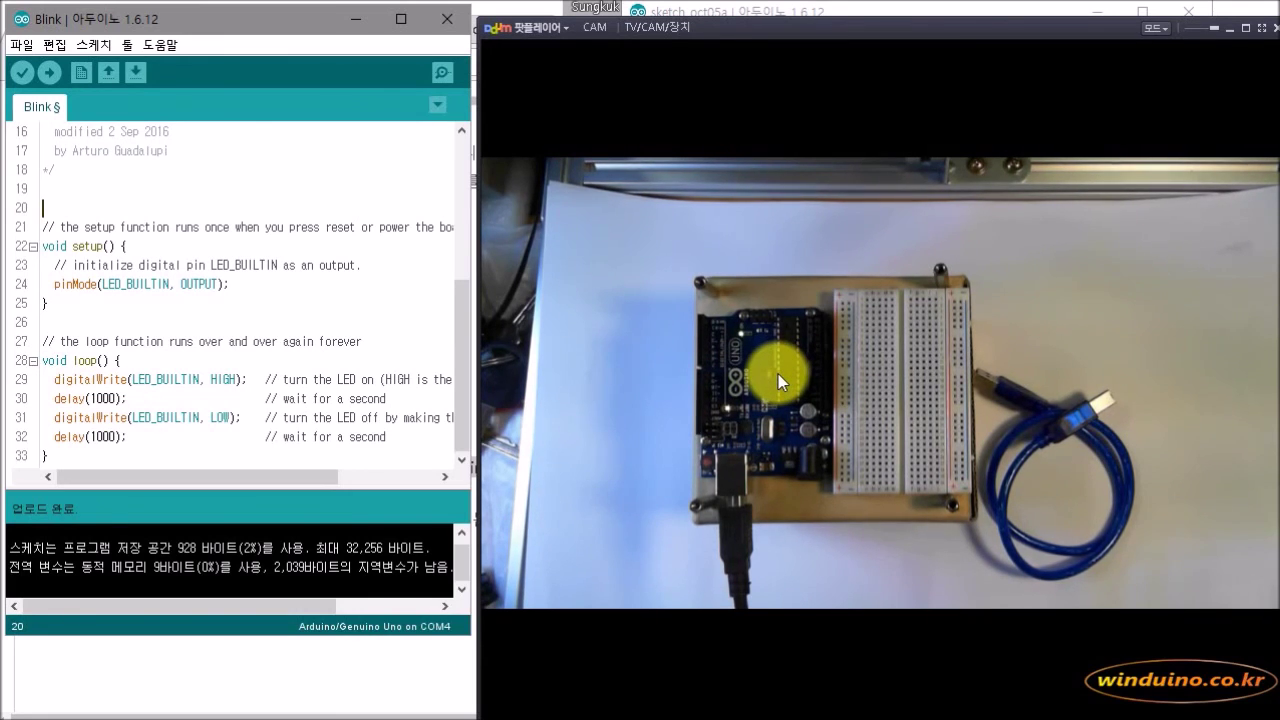
{"action": "left_click_drag", "start_coordinate": [265, 227], "coordinate": [303, 354]}
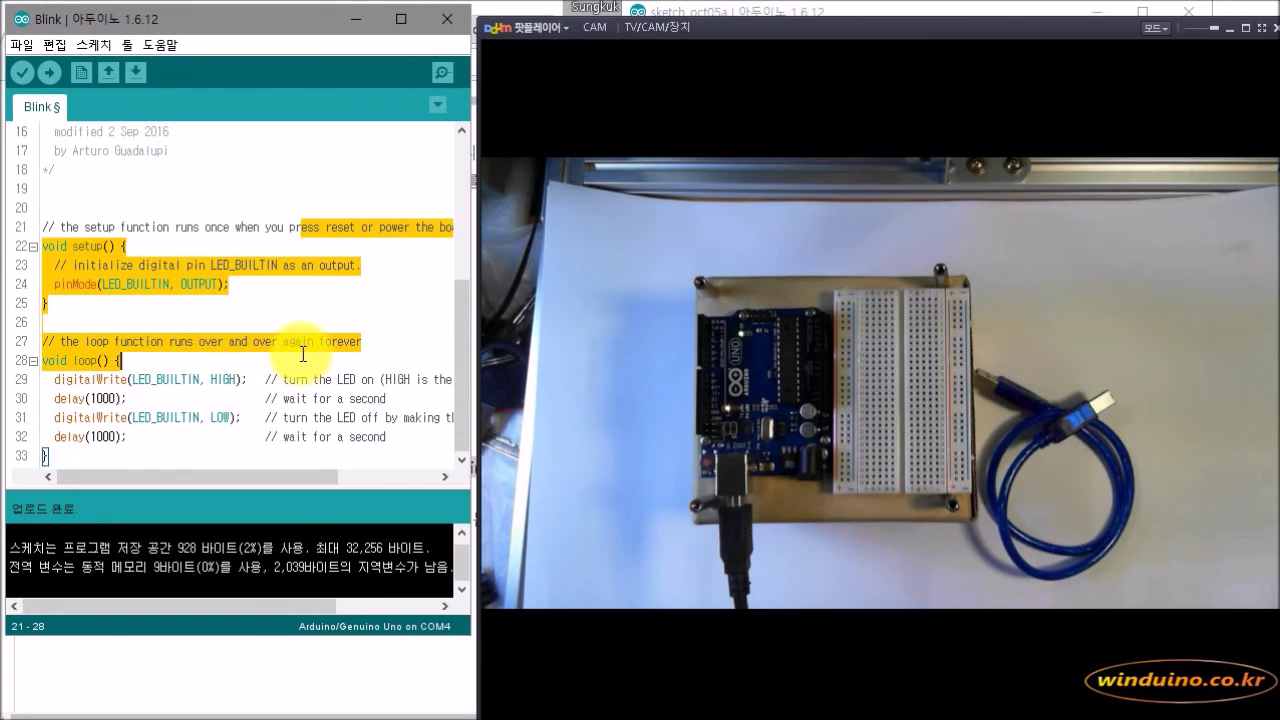
{"action": "left_click", "coordinate": [314, 341]}
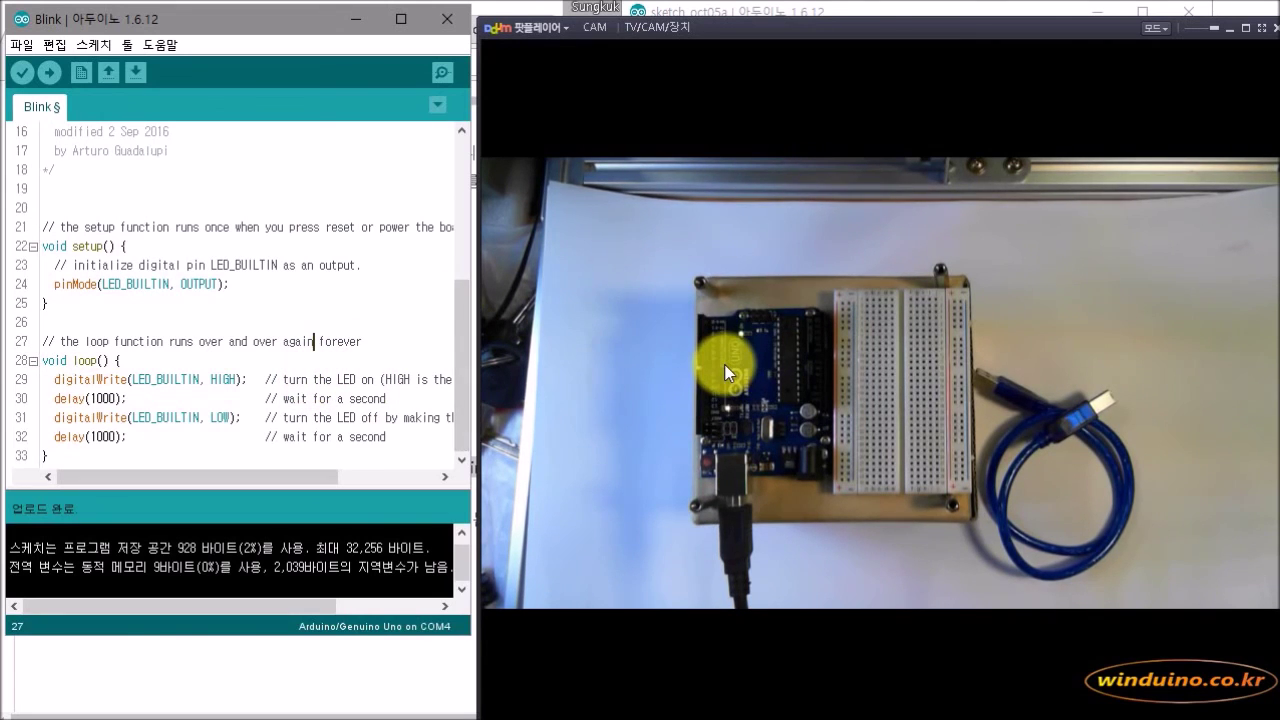
{"action": "left_click_drag", "start_coordinate": [247, 228], "coordinate": [306, 230]}
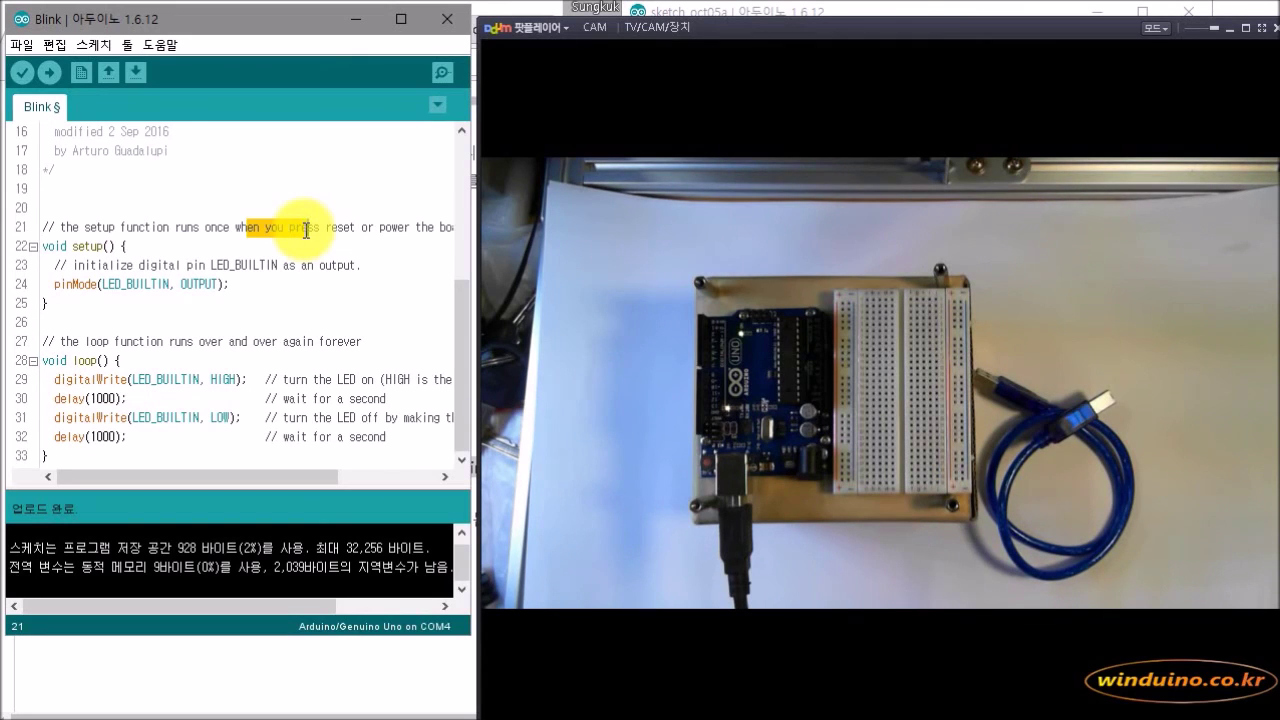
{"action": "left_click", "coordinate": [250, 227]}
{"action": "double_click", "coordinate": [241, 231]}
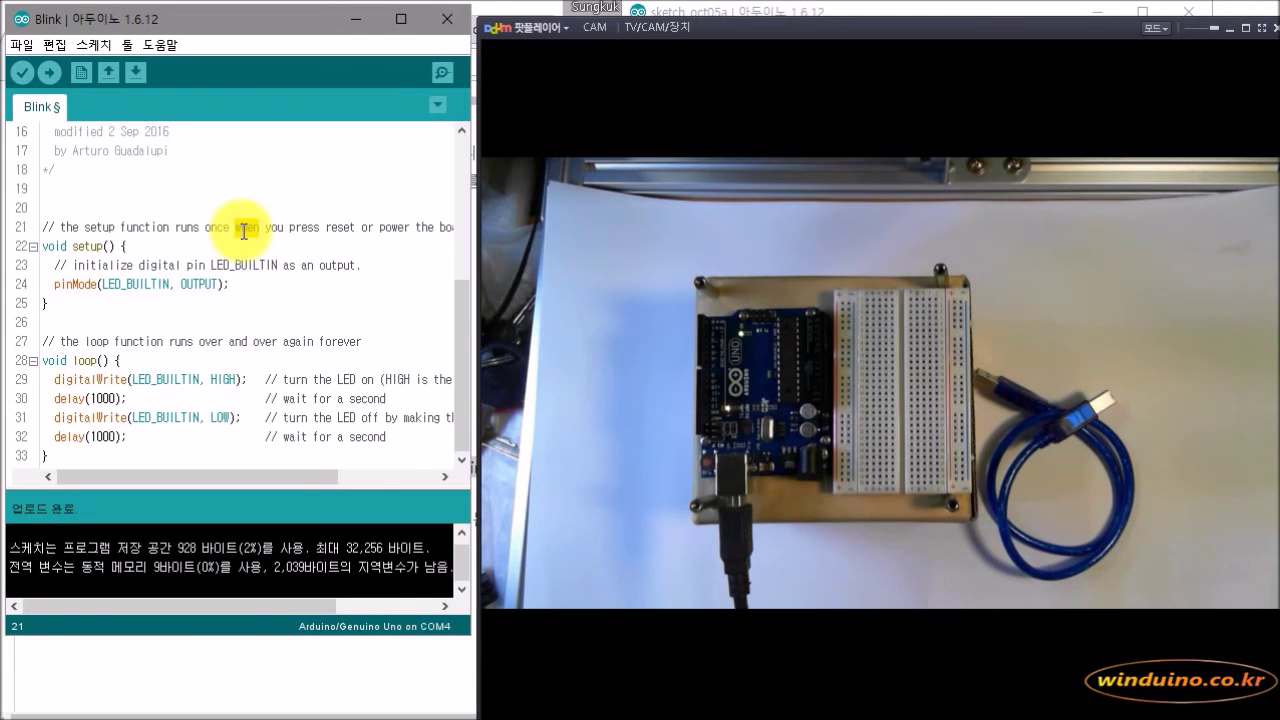
{"action": "double_click", "coordinate": [300, 228]}
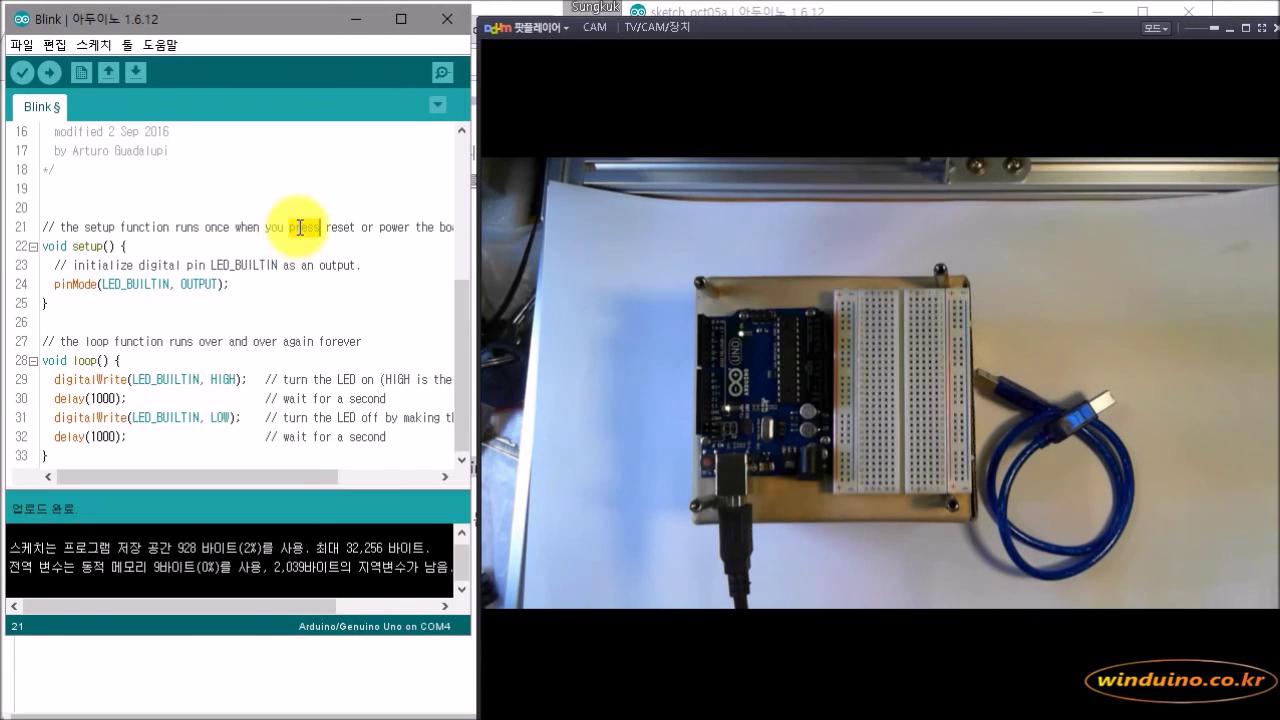
{"action": "left_click", "coordinate": [309, 251]}
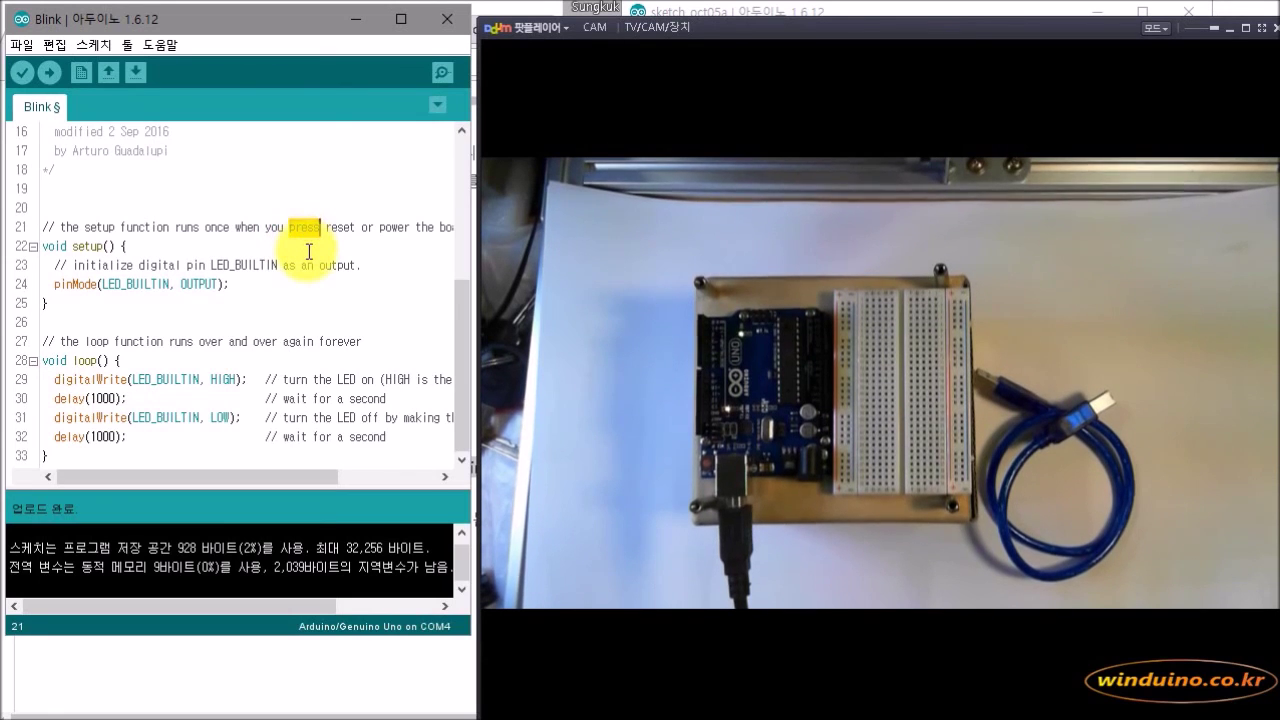